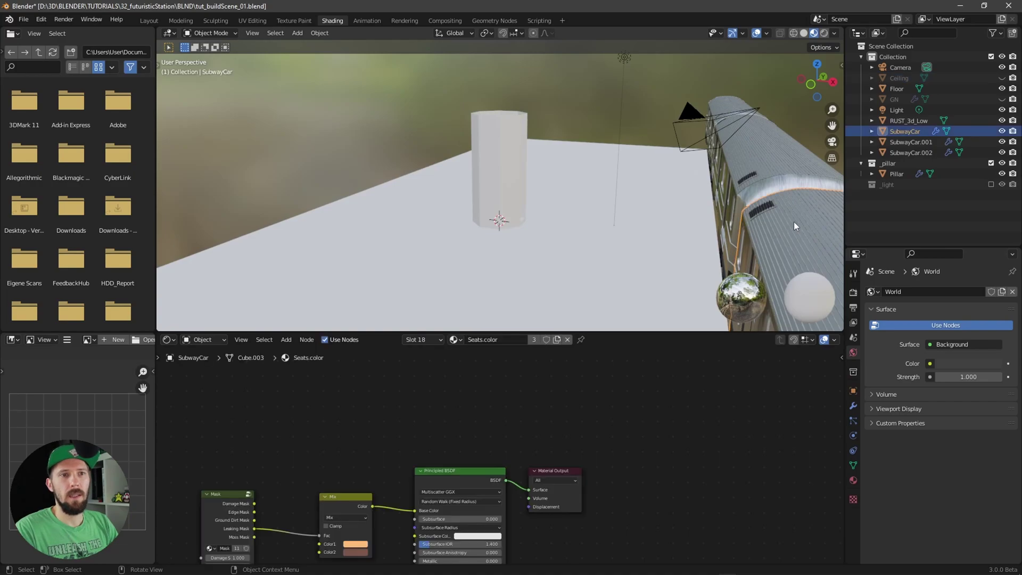
- Hide the three subway cars and select the pillar
{"action": "key", "text": "h"}
{"action": "middle_click_drag", "start_coordinate": [717, 213], "coordinate": [580, 228]}
{"action": "left_click", "coordinate": [525, 224]}
{"action": "middle_click_drag", "start_coordinate": [584, 306], "coordinate": [507, 282]}
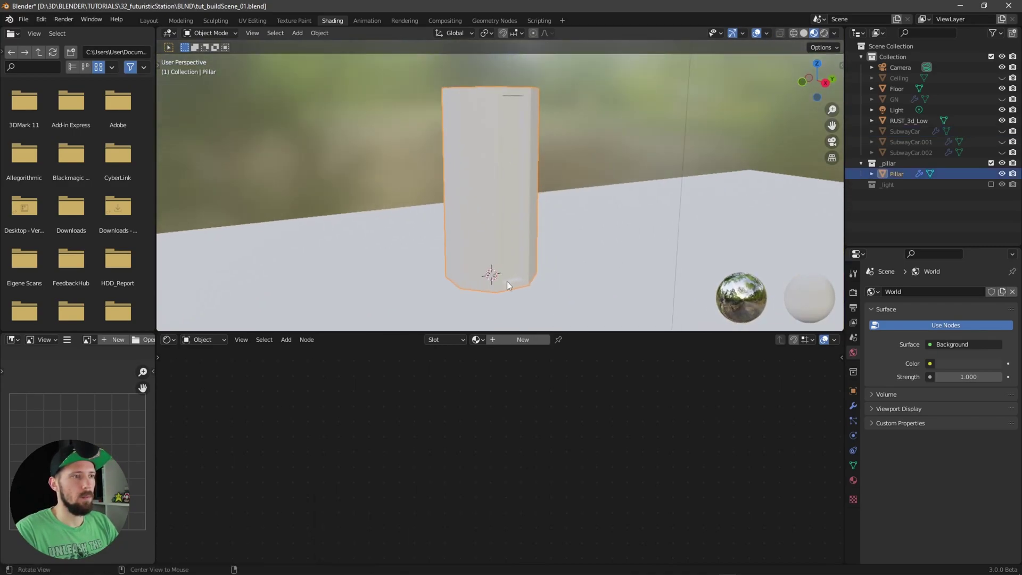
- Create a new material named M_pillar on the pillar
{"action": "left_click", "coordinate": [519, 340]}
{"action": "type", "text": "M"}
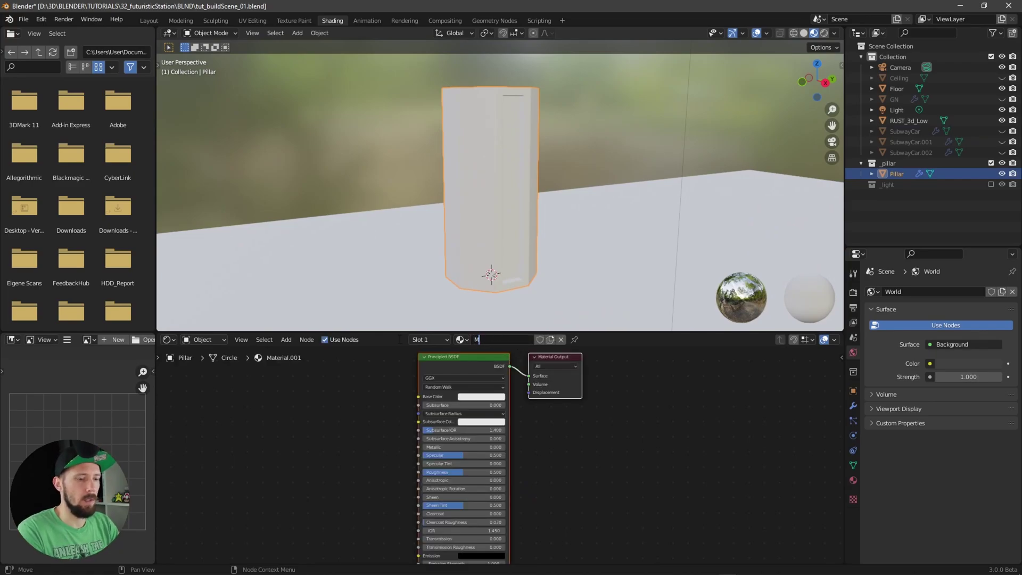
{"action": "type", "text": "_pillar"}
{"action": "key", "text": "Return"}
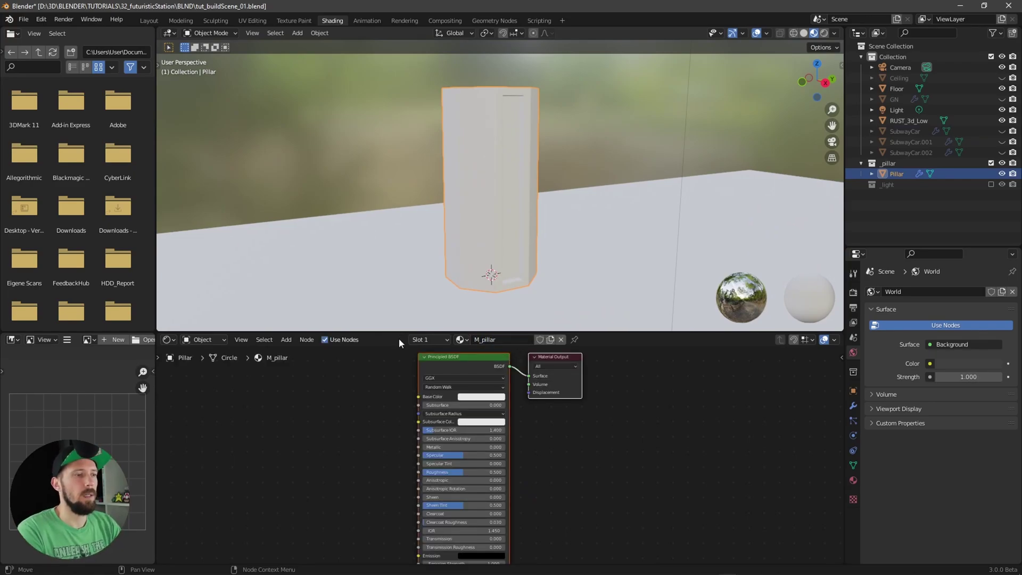
- Start Principled Texture Setup on the Principled BSDF node and browse to the MetalPlates005_4K-JPG texture folder, shown as thumbnails
{"action": "scroll", "coordinate": [618, 435], "scroll_direction": "down", "scroll_amount": 2}
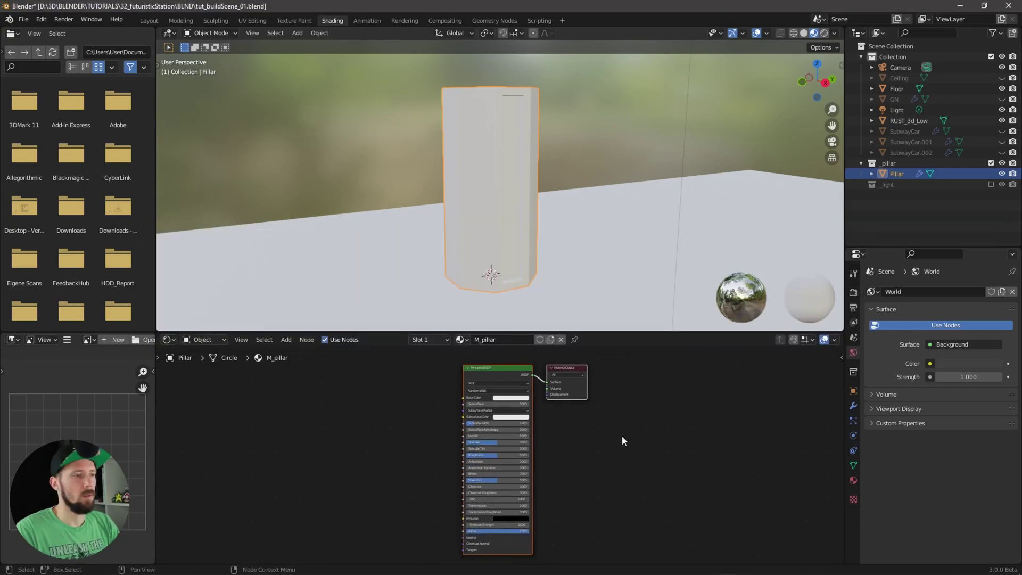
{"action": "scroll", "coordinate": [639, 429], "scroll_direction": "up", "scroll_amount": 1, "text": "ctrl"}
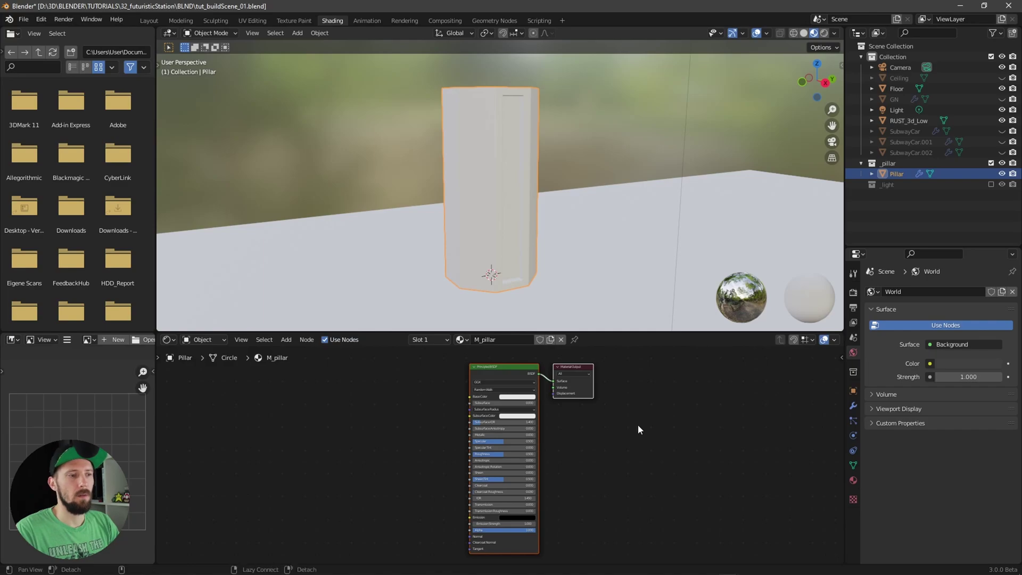
{"action": "scroll", "coordinate": [638, 424], "scroll_direction": "down", "scroll_amount": 1, "text": "ctrl"}
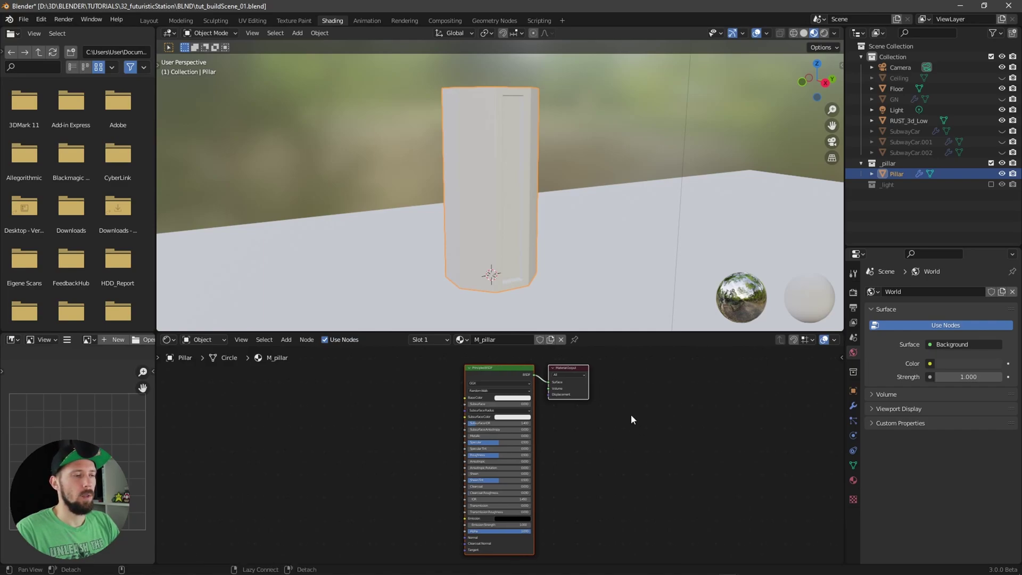
{"action": "scroll", "coordinate": [644, 432], "scroll_direction": "up", "scroll_amount": 1, "text": "ctrl"}
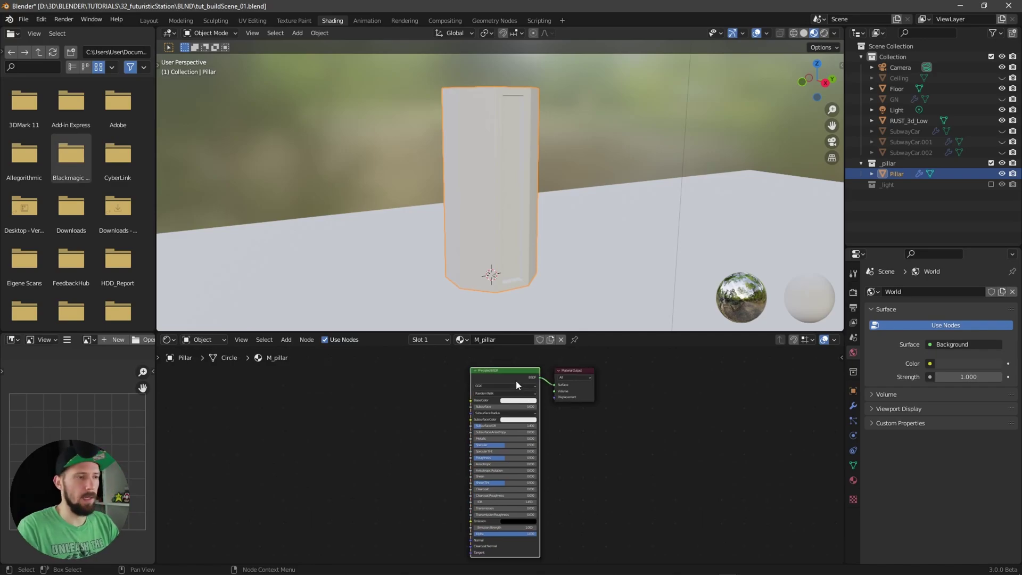
{"action": "key", "text": "ctrl+shift+t"}
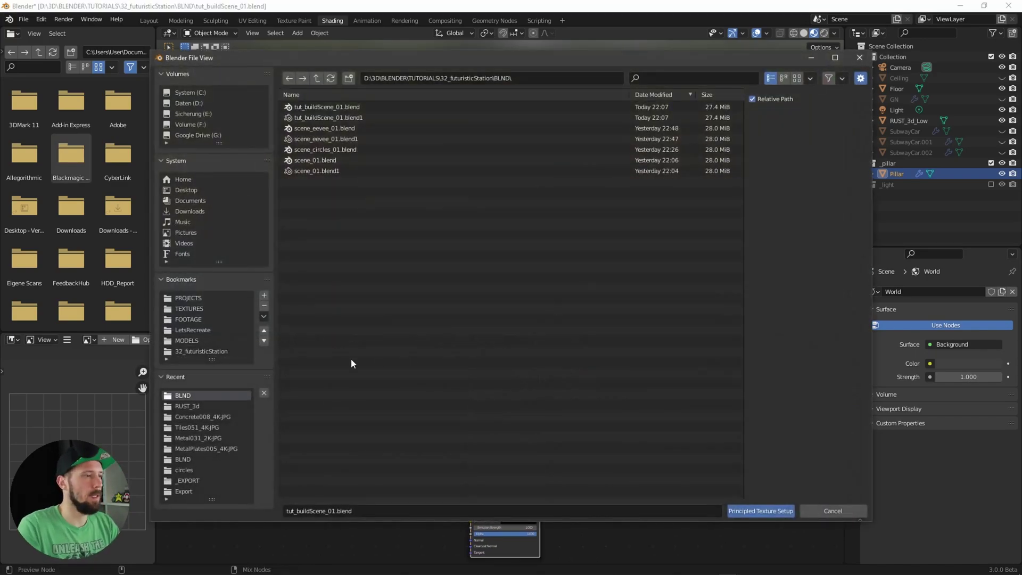
{"action": "left_click", "coordinate": [204, 352]}
{"action": "left_click", "coordinate": [321, 117]}
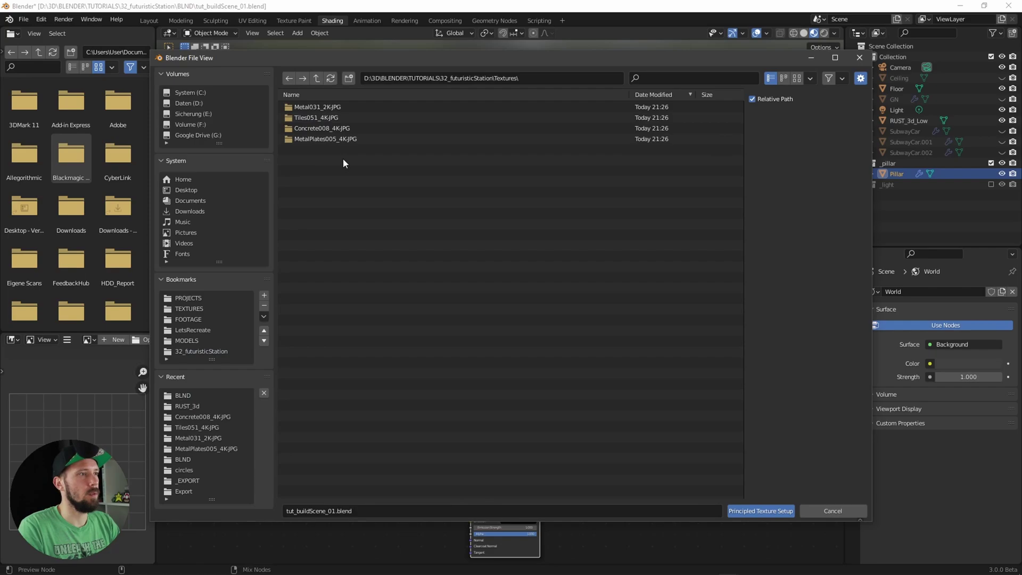
{"action": "left_click", "coordinate": [354, 139]}
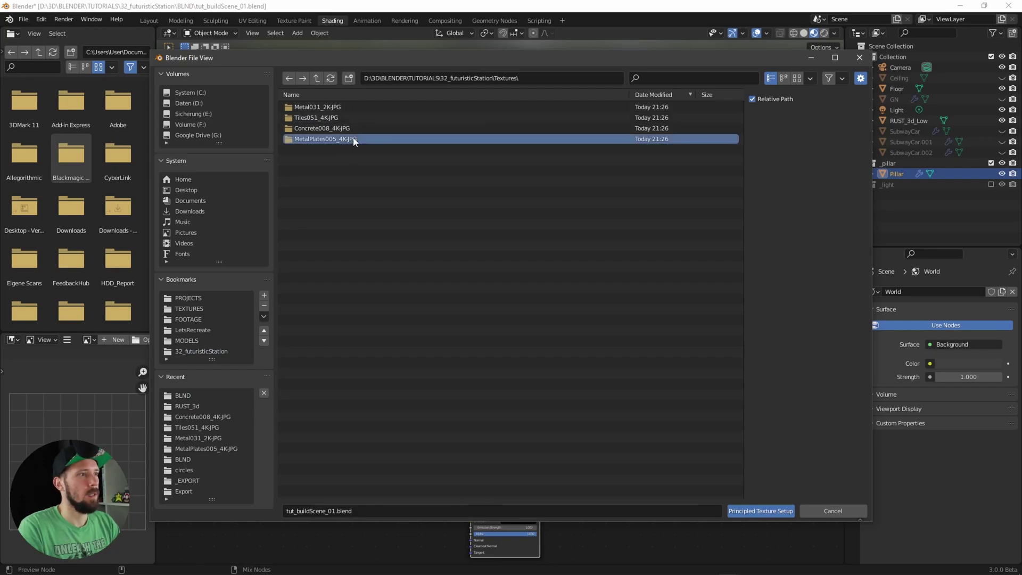
{"action": "left_click", "coordinate": [353, 140]}
{"action": "left_click", "coordinate": [797, 78]}
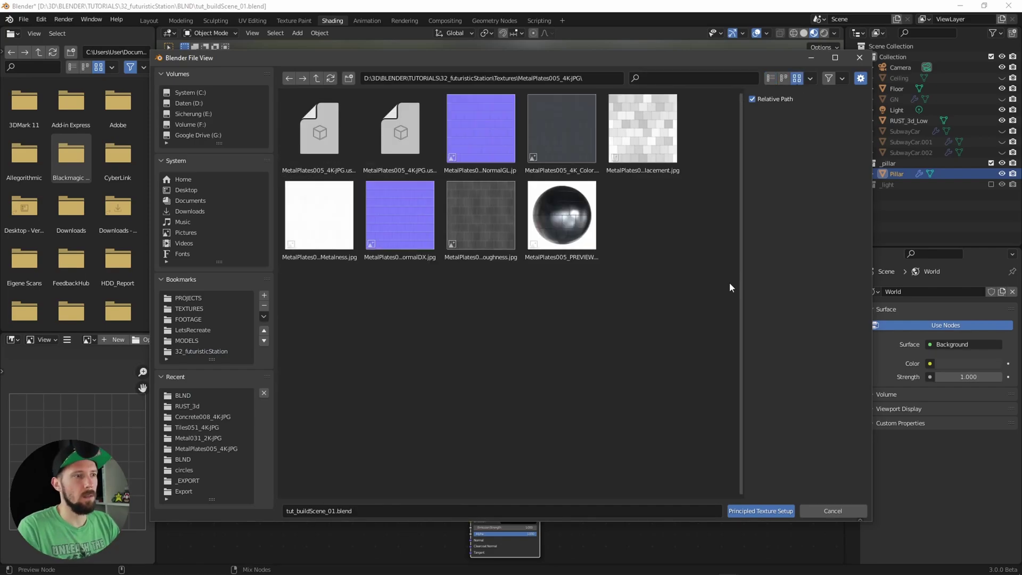
- Load the MetalPlates005 NormalGL, Color, Metalness and Roughness maps into the pillar material with Principled Texture Setup
{"action": "left_click", "coordinate": [586, 259]}
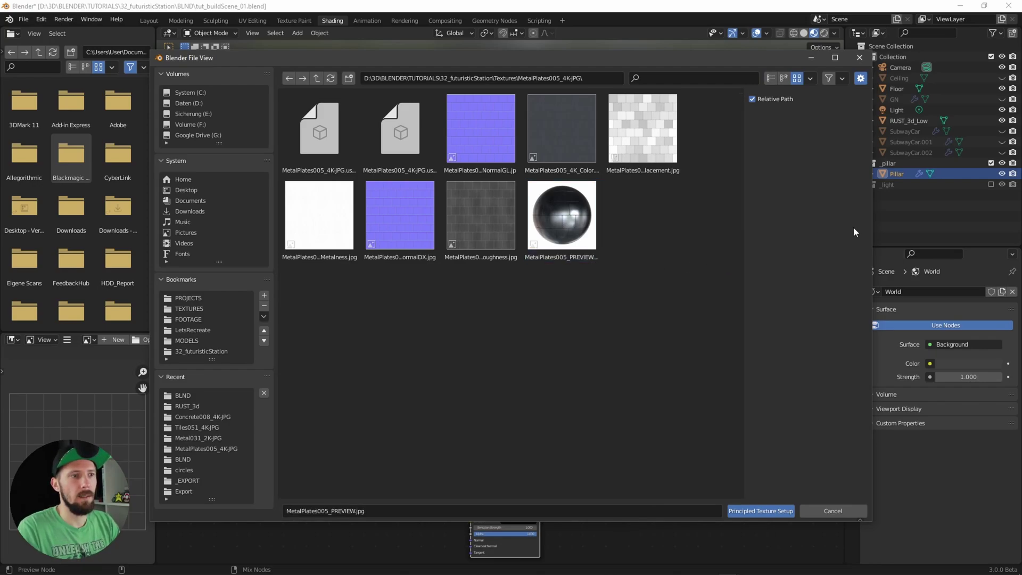
{"action": "left_click_drag", "start_coordinate": [742, 238], "coordinate": [857, 225]}
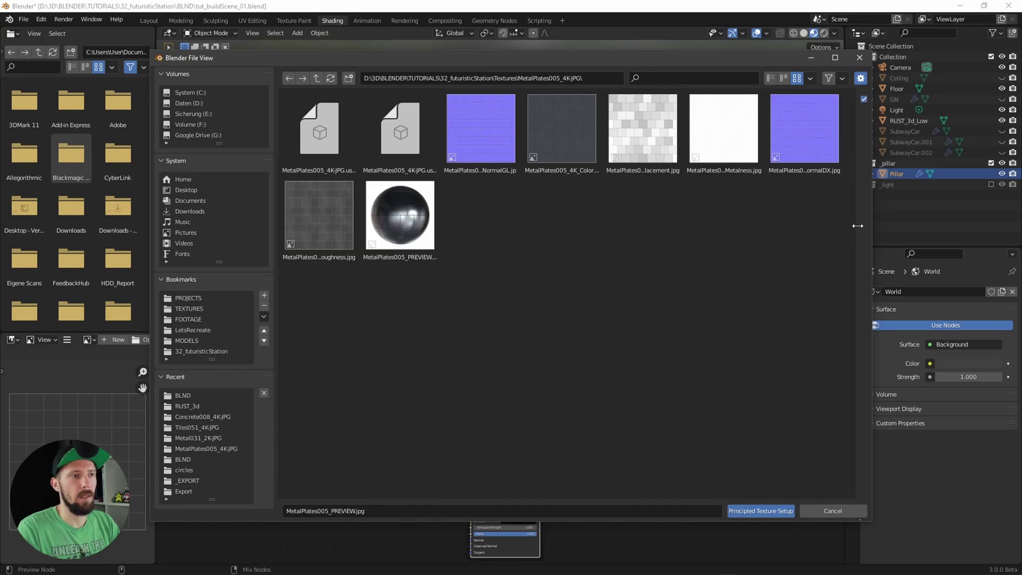
{"action": "left_click", "coordinate": [494, 155]}
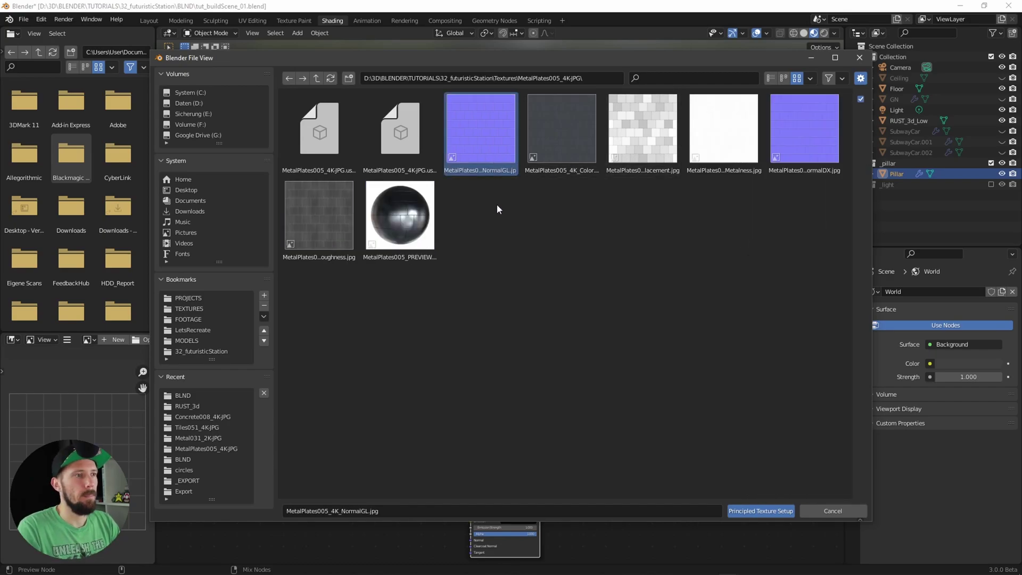
{"action": "left_click", "coordinate": [555, 153], "text": "ctrl"}
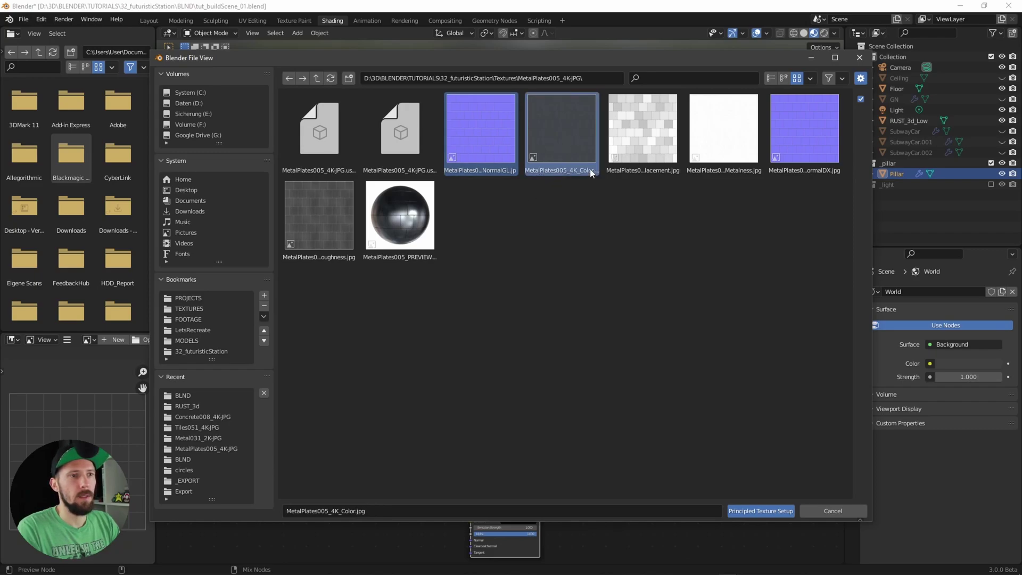
{"action": "left_click", "coordinate": [731, 132], "text": "ctrl"}
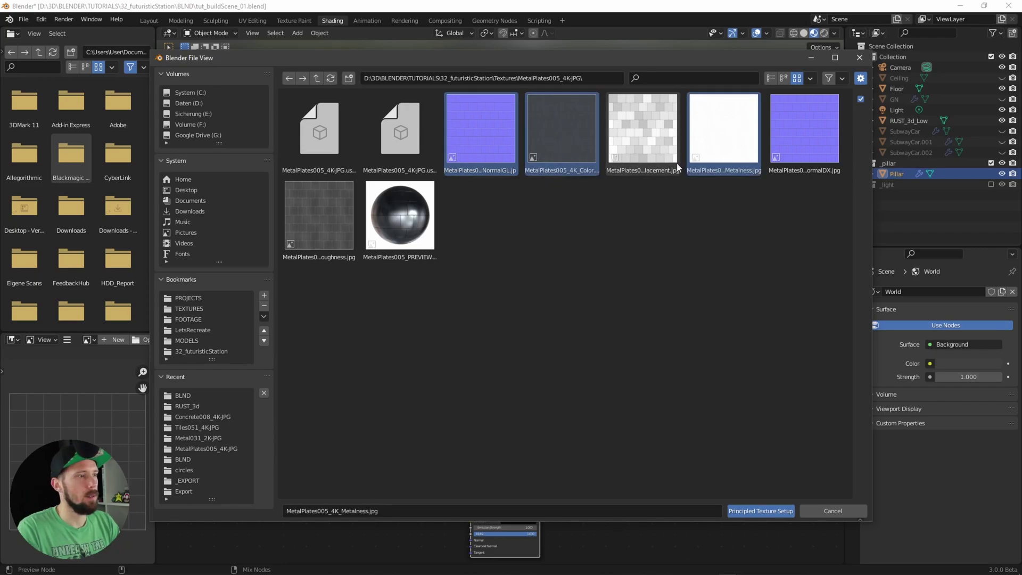
{"action": "left_click", "coordinate": [347, 216], "text": "ctrl"}
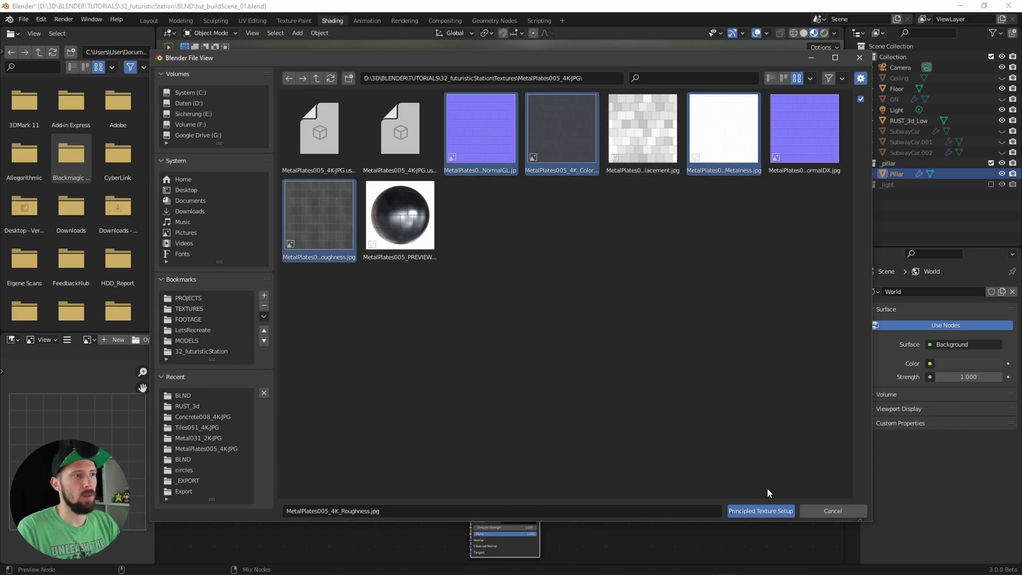
{"action": "left_click", "coordinate": [775, 512]}
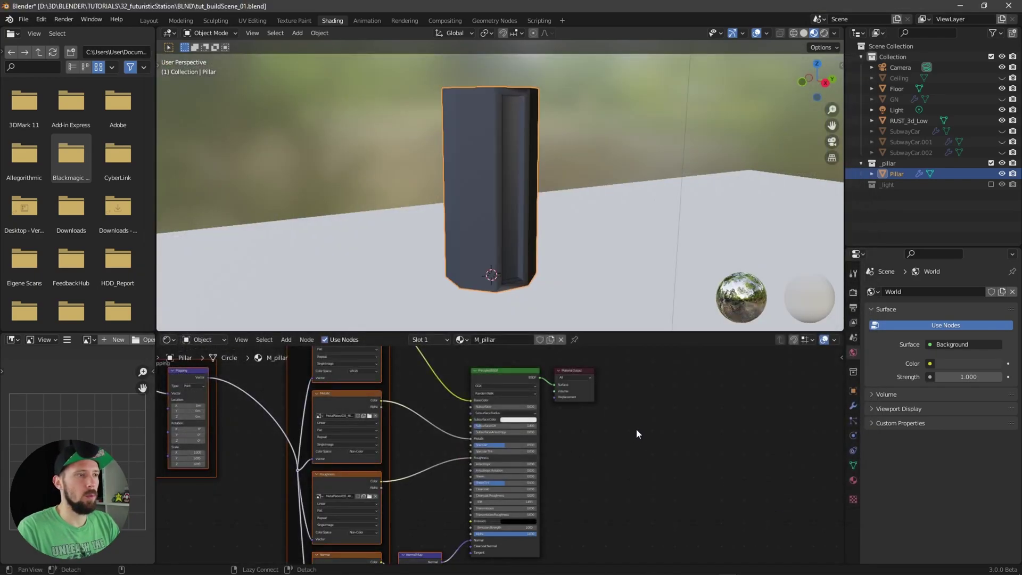
- Unwrap all faces of the pillar with Smart UV Project and return to Object Mode
{"action": "scroll", "coordinate": [641, 425], "scroll_direction": "down", "scroll_amount": 1}
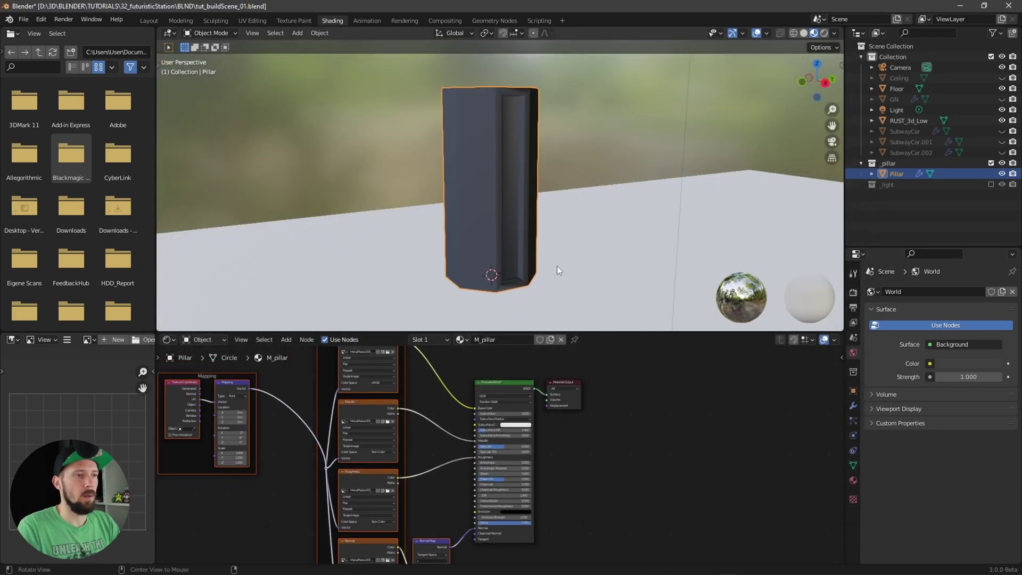
{"action": "middle_click_drag", "start_coordinate": [590, 262], "coordinate": [552, 279]}
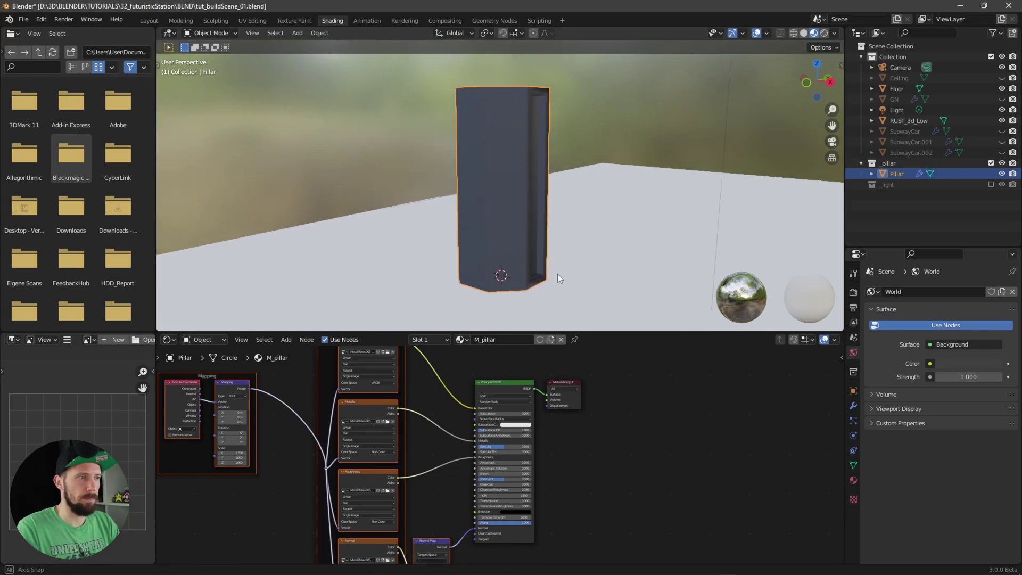
{"action": "scroll", "coordinate": [585, 245], "scroll_direction": "up", "scroll_amount": 3}
{"action": "middle_click_drag", "start_coordinate": [612, 216], "coordinate": [586, 225]}
{"action": "key", "text": "Tab"}
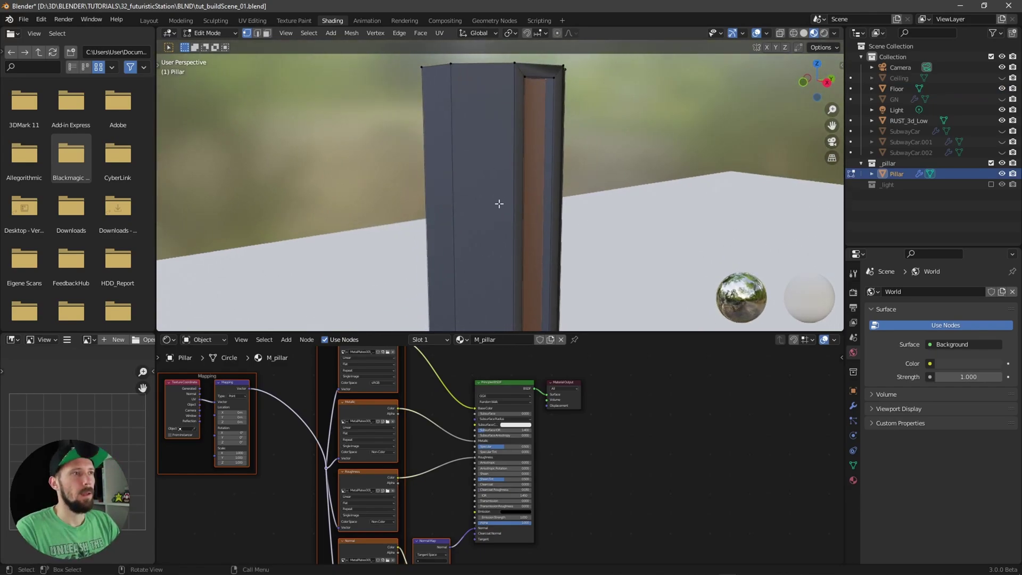
{"action": "key", "text": "3"}
{"action": "key", "text": "a"}
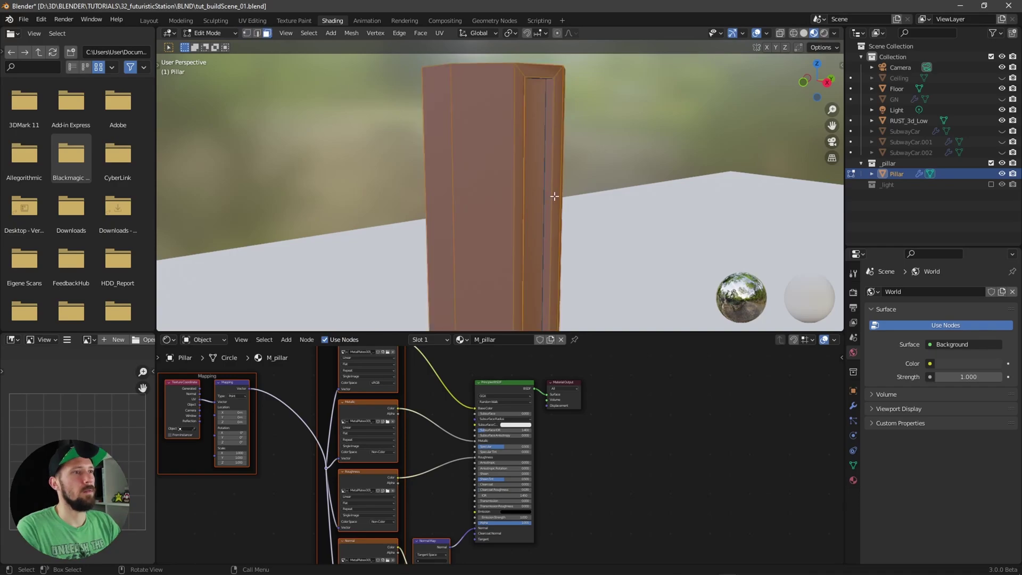
{"action": "scroll", "coordinate": [471, 100], "scroll_direction": "up", "scroll_amount": 2}
{"action": "left_click", "coordinate": [440, 33]}
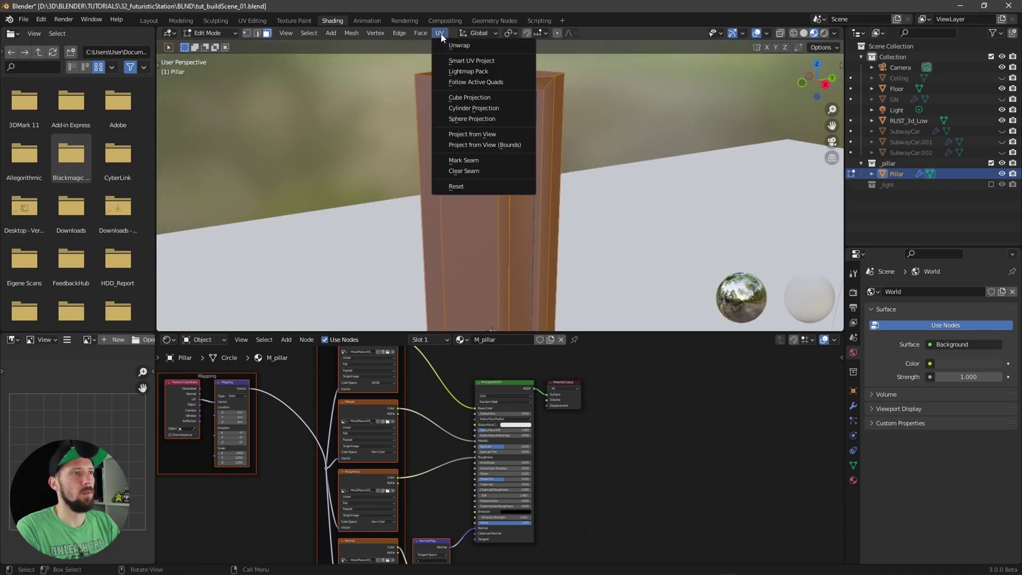
{"action": "left_click", "coordinate": [496, 64]}
{"action": "left_click", "coordinate": [523, 148]}
{"action": "middle_click_drag", "start_coordinate": [553, 191], "coordinate": [520, 238]}
{"action": "key", "text": "Tab"}
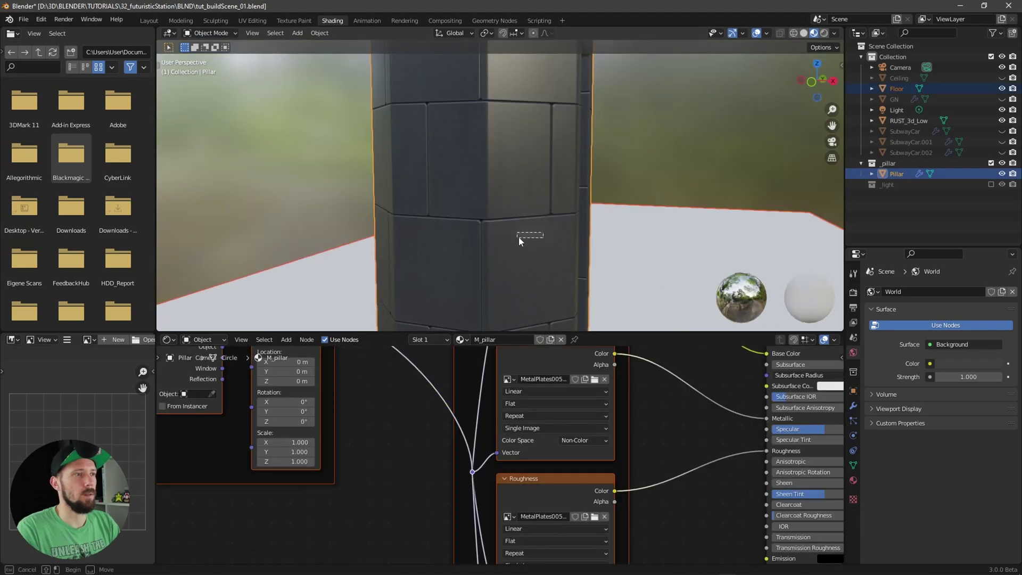
- Set the Mapping node's scale in the pillar material to 0.75 on X and 1.25 on Y
{"action": "scroll", "coordinate": [559, 250], "scroll_direction": "down", "scroll_amount": 5}
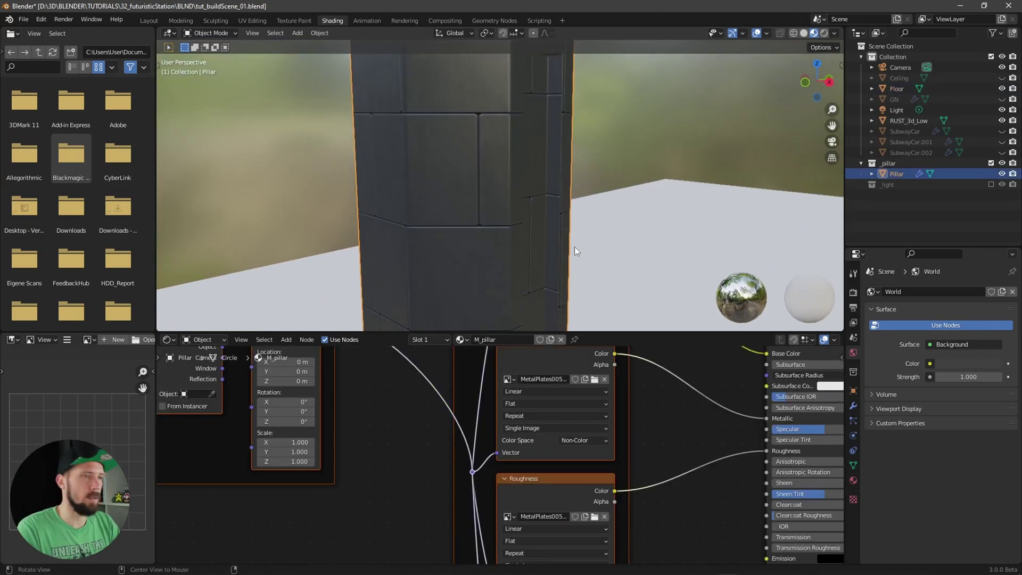
{"action": "left_click", "coordinate": [487, 268]}
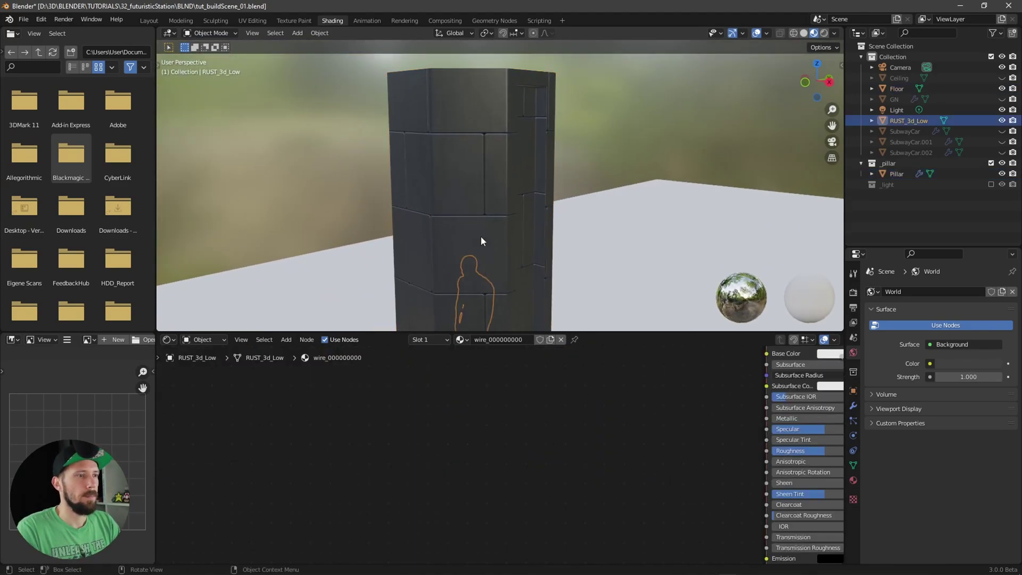
{"action": "left_click", "coordinate": [481, 241]}
{"action": "left_click", "coordinate": [302, 442]}
{"action": "key", "text": "Return"}
{"action": "left_click", "coordinate": [298, 451]}
{"action": "type", "text": "1.25"}
{"action": "key", "text": "Return"}
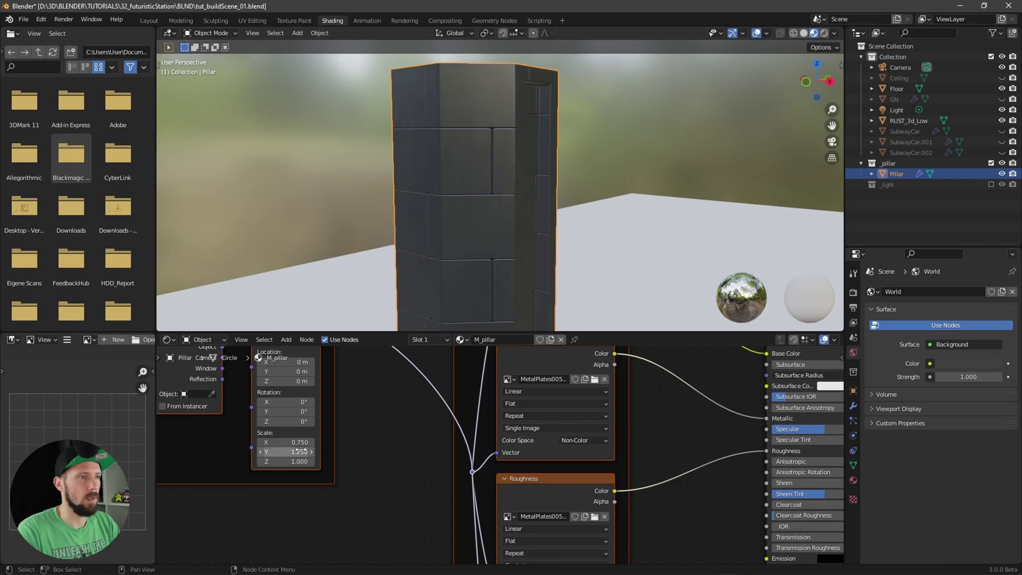
{"action": "middle_click_drag", "start_coordinate": [586, 222], "coordinate": [635, 224]}
{"action": "middle_click_drag", "start_coordinate": [677, 362], "coordinate": [600, 454]}
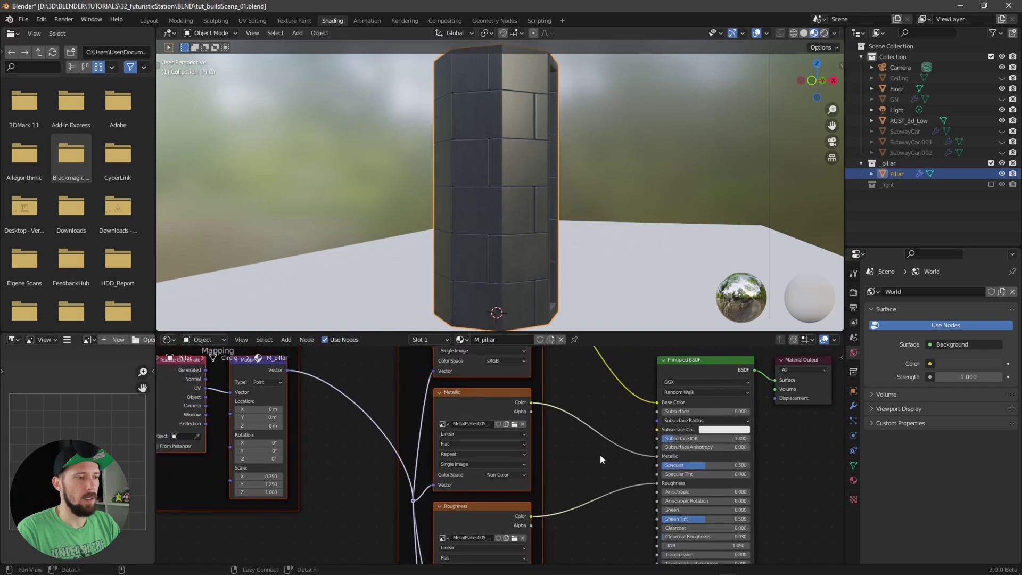
{"action": "scroll", "coordinate": [599, 421], "scroll_direction": "down", "scroll_amount": 2}
{"action": "middle_click_drag", "start_coordinate": [592, 221], "coordinate": [613, 238]}
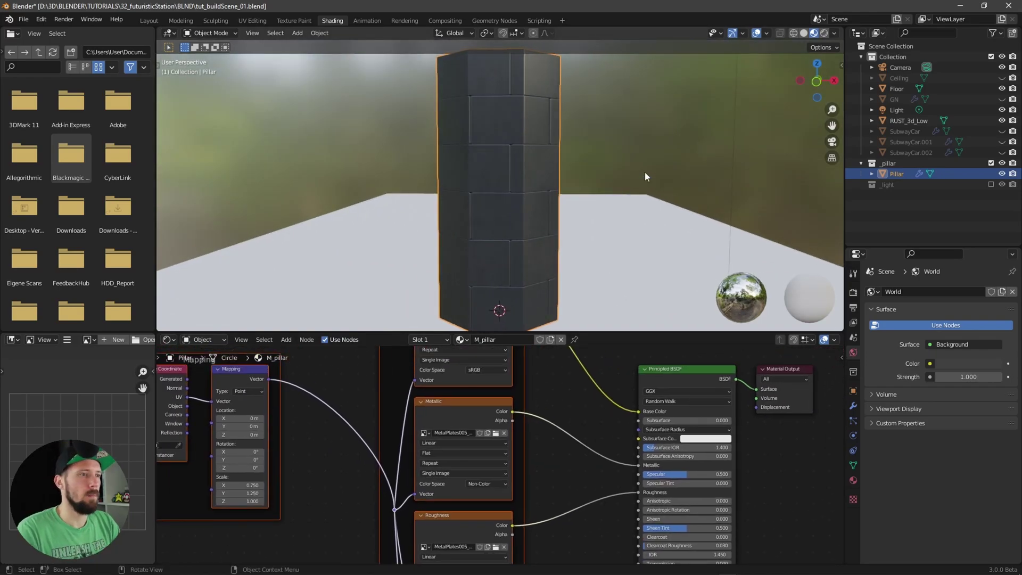
{"action": "mouse_move", "coordinate": [667, 218]}
{"action": "middle_mouse_down"}
{"action": "mouse_move", "coordinate": [634, 220]}
{"action": "mouse_move", "coordinate": [639, 229]}
{"action": "mouse_move", "coordinate": [639, 217]}
{"action": "mouse_move", "coordinate": [667, 213]}
{"action": "mouse_move", "coordinate": [649, 218]}
{"action": "middle_mouse_up"}
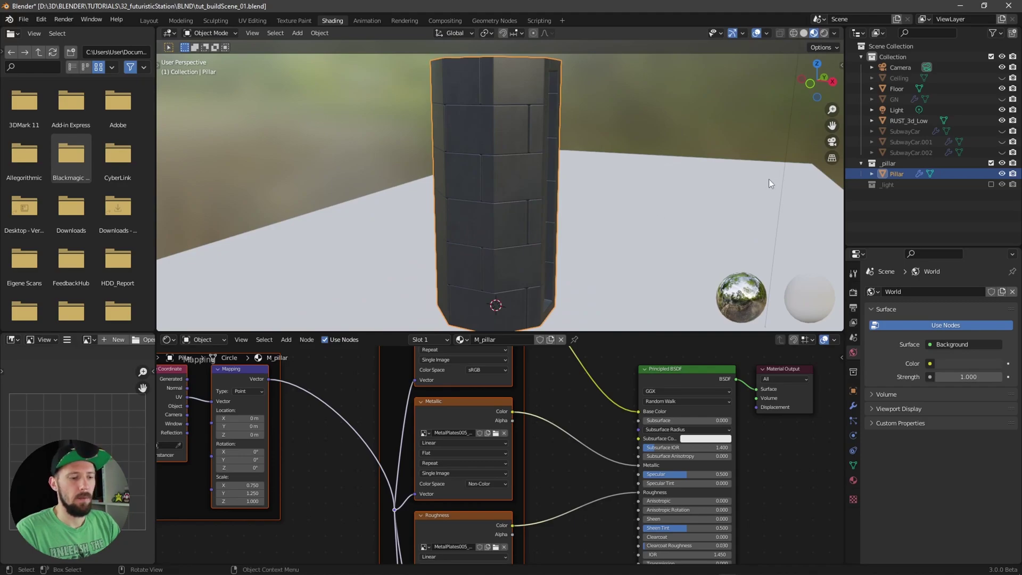
- Show the Easy HDRI add-on settings in the 3D viewport
{"action": "key", "text": "n"}
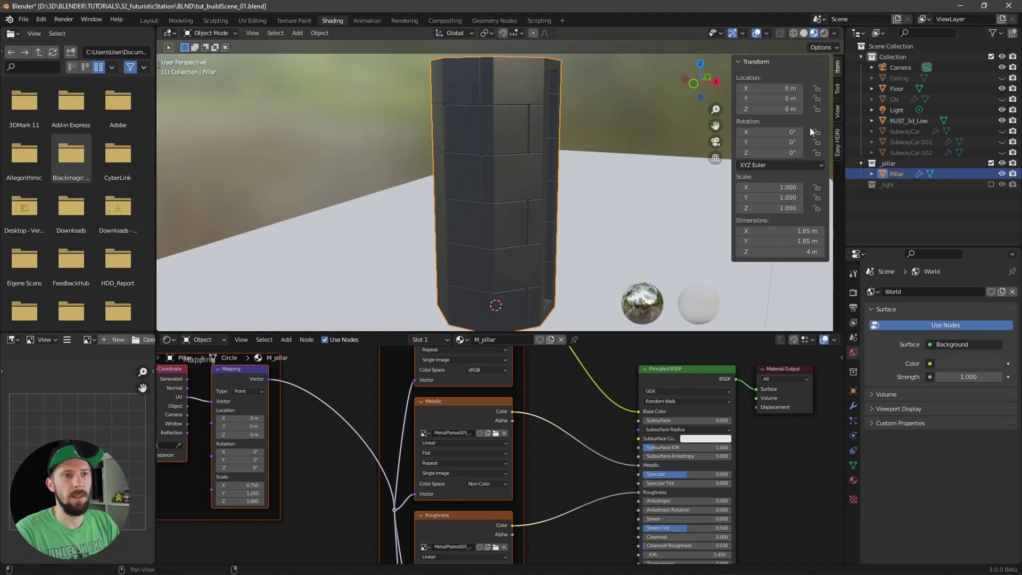
{"action": "middle_click_drag", "start_coordinate": [676, 187], "coordinate": [656, 208]}
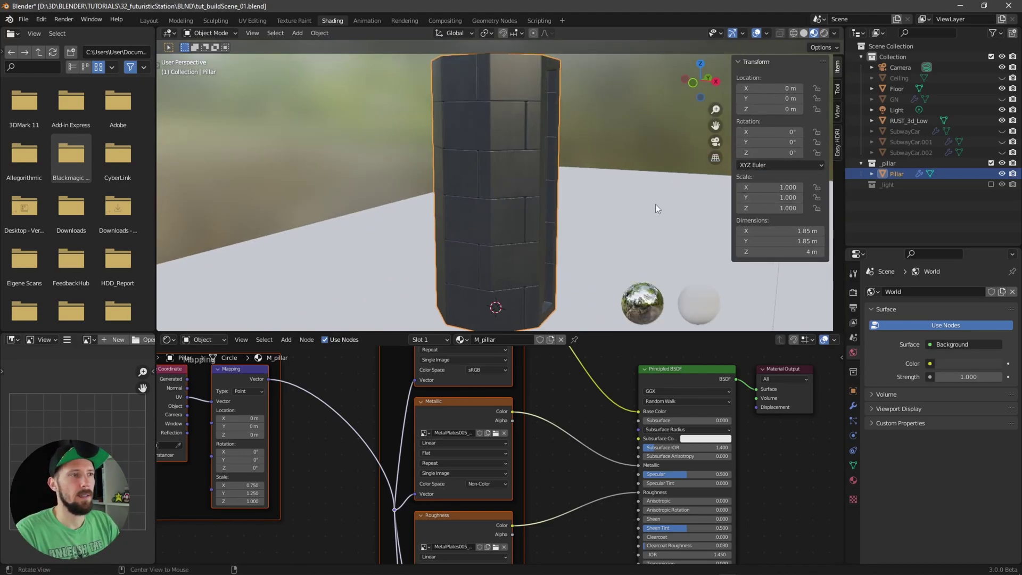
{"action": "left_click", "coordinate": [838, 145]}
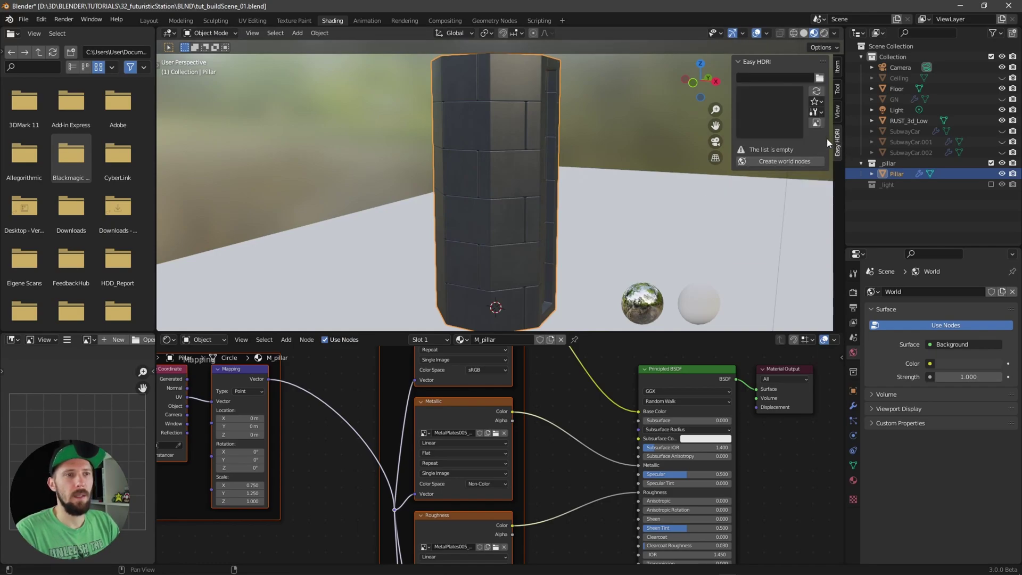
- Search the add-ons in the Preferences for "easy" to check the Easy HDRI add-on, and close the Preferences
{"action": "left_click", "coordinate": [41, 19]}
{"action": "left_click", "coordinate": [67, 171]}
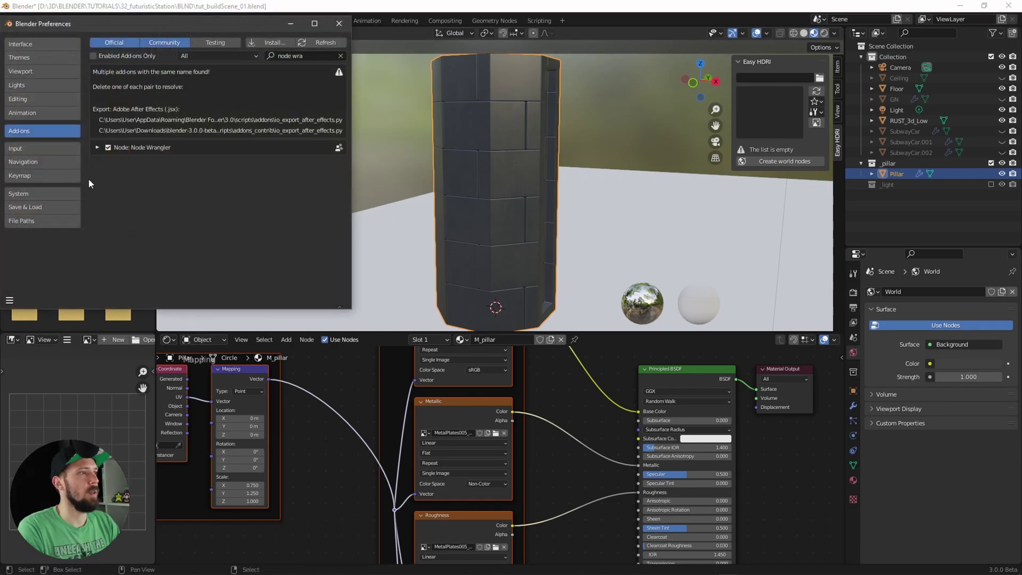
{"action": "type", "text": "was"}
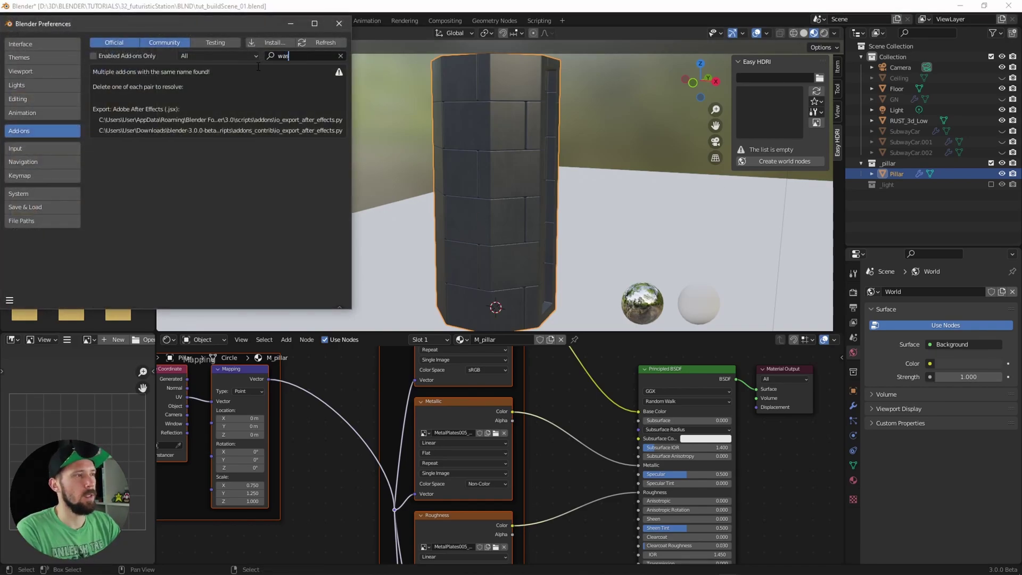
{"action": "type", "text": "easy"}
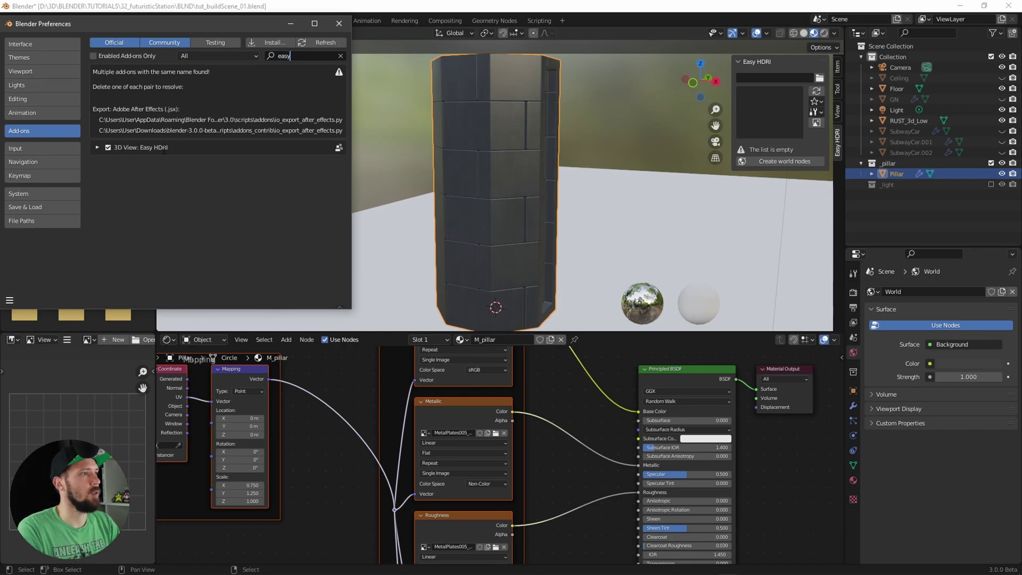
{"action": "left_click", "coordinate": [339, 23]}
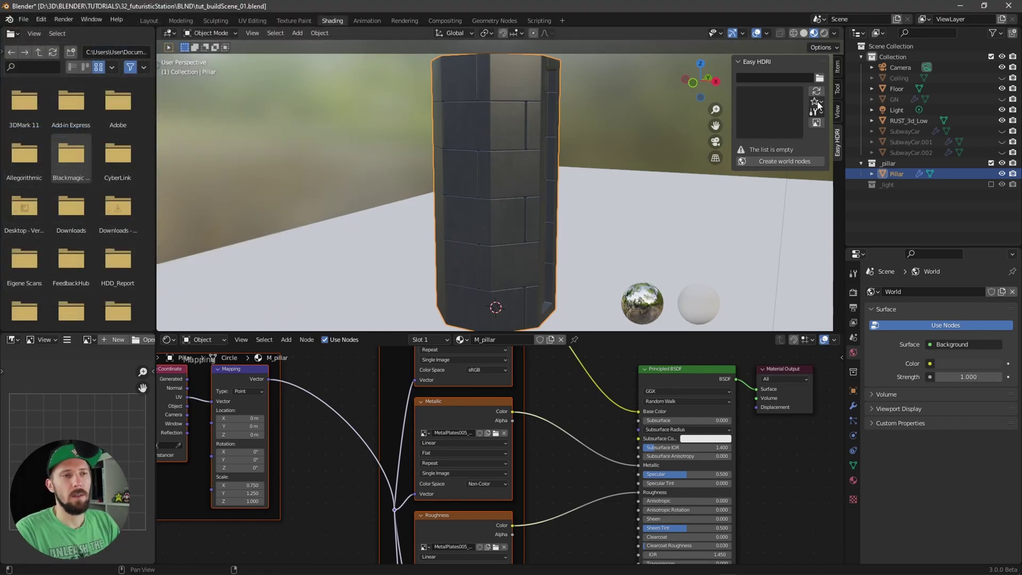
- Load the favorite HDRI folder in Easy HDRI and create the world nodes with kiara_1_dawn_4k.hdr
{"action": "left_click", "coordinate": [817, 101]}
{"action": "left_click", "coordinate": [844, 114]}
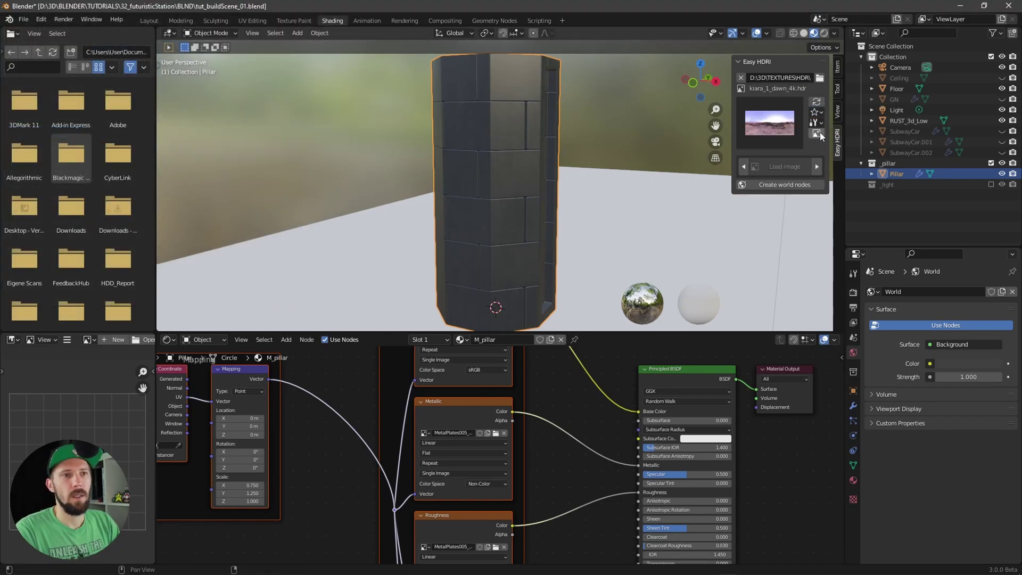
{"action": "left_click", "coordinate": [777, 154]}
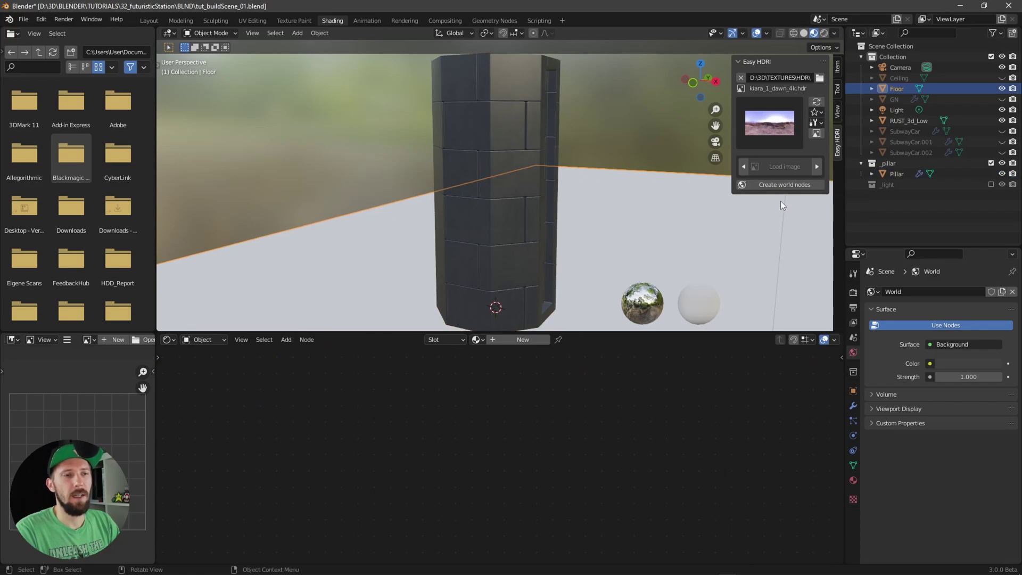
{"action": "left_click", "coordinate": [785, 186]}
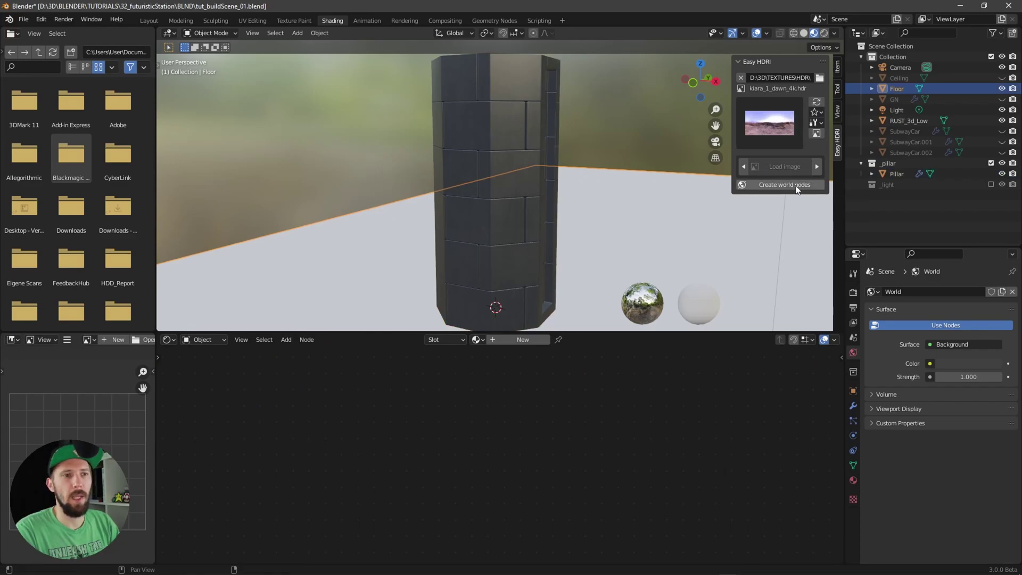
{"action": "left_click", "coordinate": [798, 187]}
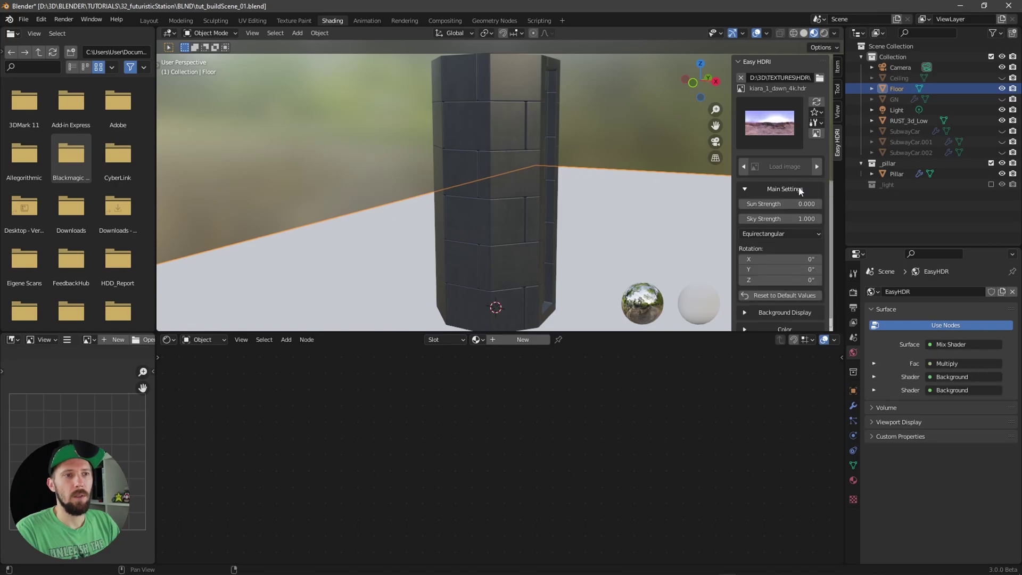
- Switch the 3D viewport to Rendered shading and orbit around the pillar to view it under the HDRI lighting
{"action": "key", "text": "z"}
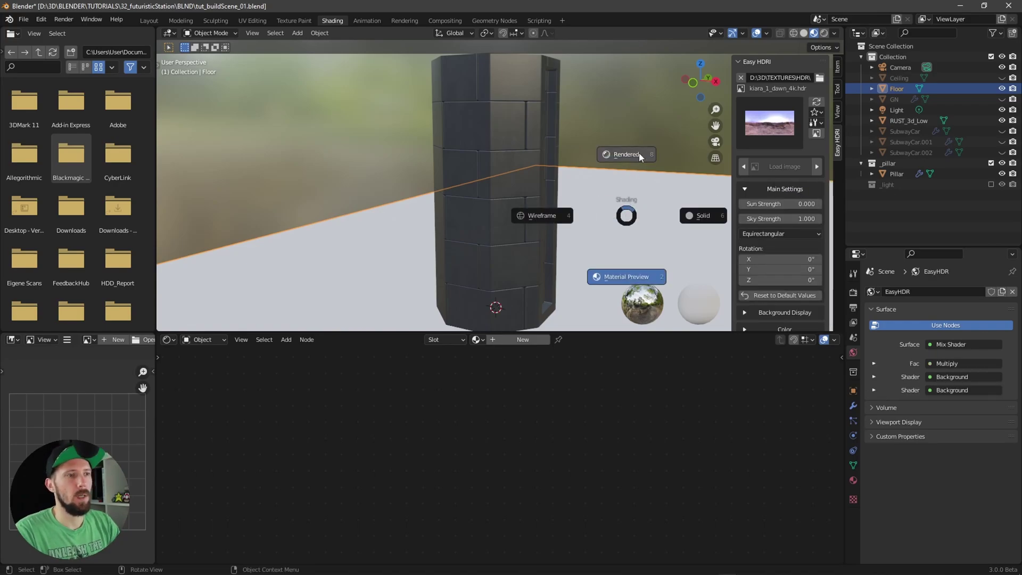
{"action": "left_click", "coordinate": [638, 174]}
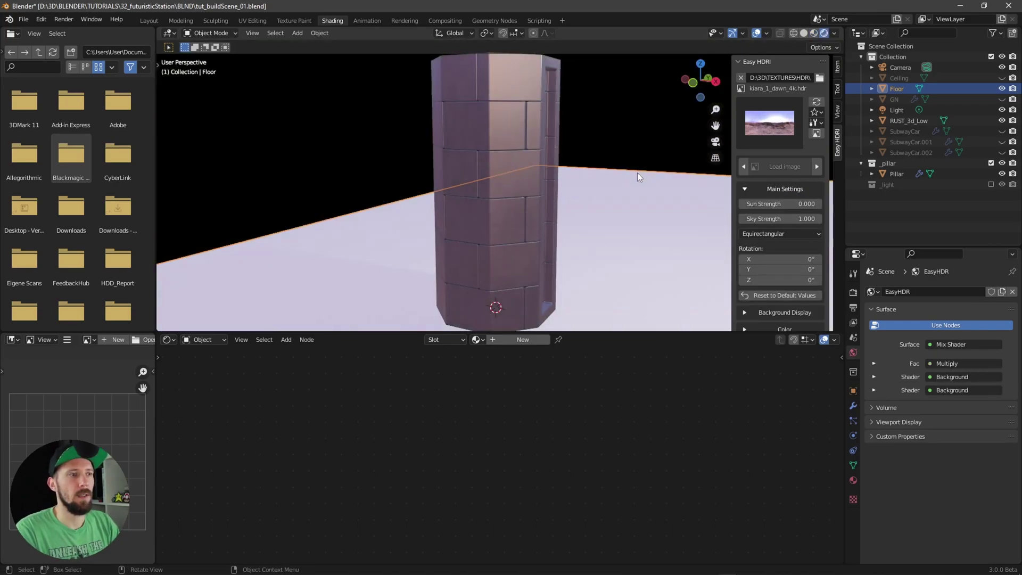
{"action": "middle_click_drag", "start_coordinate": [620, 201], "coordinate": [719, 158]}
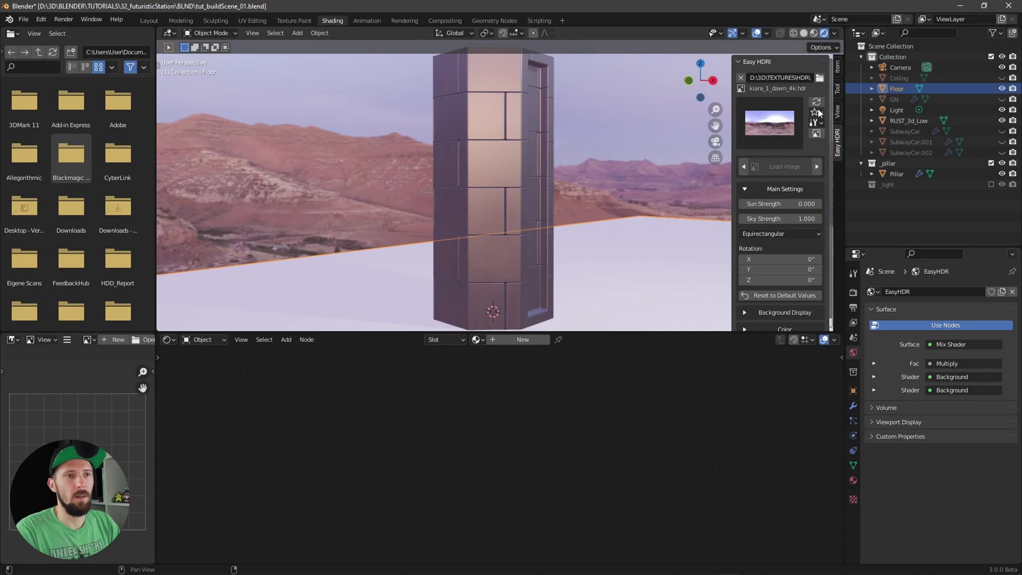
- Replace the environment image with the dark TexturesCom night city sphere HDRI from another favorite folder
{"action": "left_click", "coordinate": [817, 112]}
{"action": "left_click", "coordinate": [844, 124]}
{"action": "left_click", "coordinate": [769, 123]}
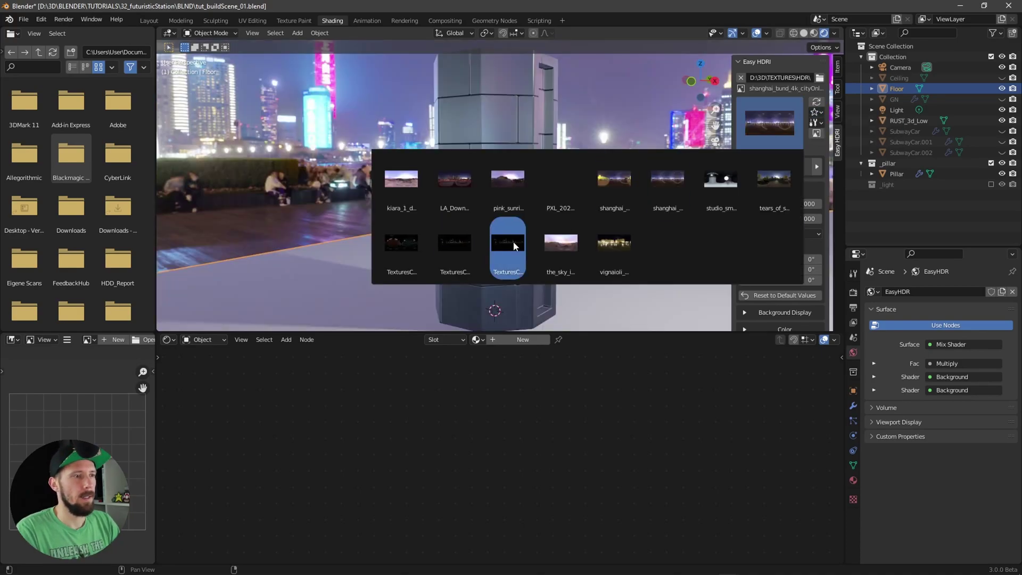
{"action": "left_click", "coordinate": [513, 246]}
{"action": "middle_click_drag", "start_coordinate": [627, 217], "coordinate": [491, 154]}
- Add a ColorRamp node to the pillar material between the Roughness texture and the Roughness input of the Principled BSDF
{"action": "left_click", "coordinate": [491, 157]}
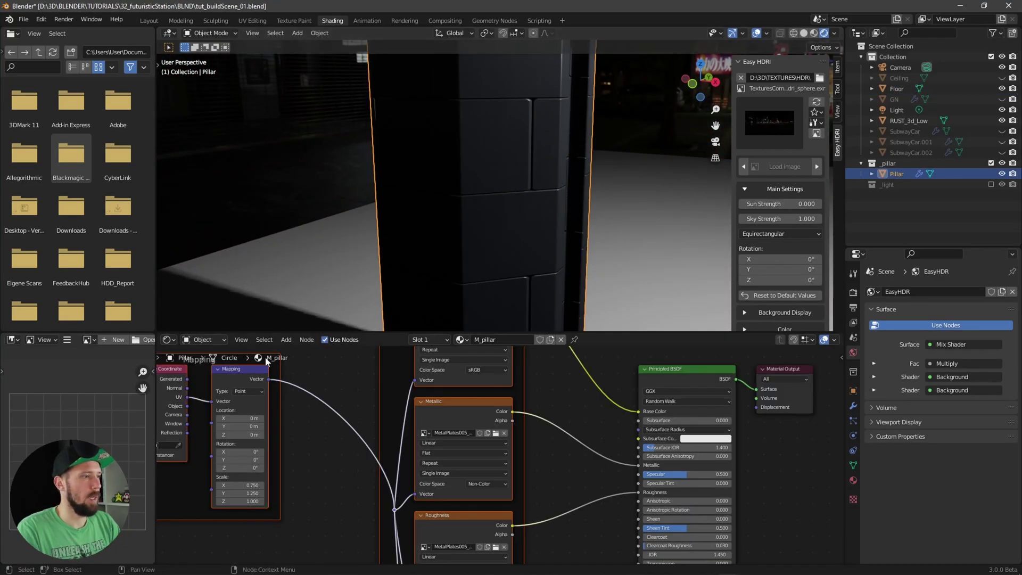
{"action": "left_click", "coordinate": [499, 251]}
{"action": "left_click", "coordinate": [507, 220]}
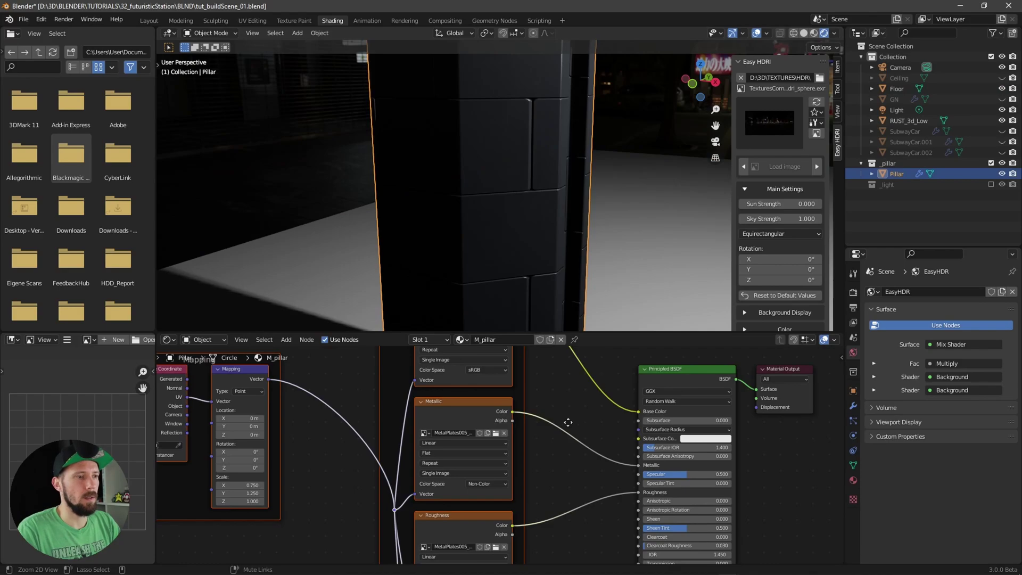
{"action": "scroll", "coordinate": [575, 420], "scroll_direction": "down", "scroll_amount": 3}
{"action": "key", "text": "shift+a"}
{"action": "type", "text": "ramp"}
{"action": "key", "text": "Return"}
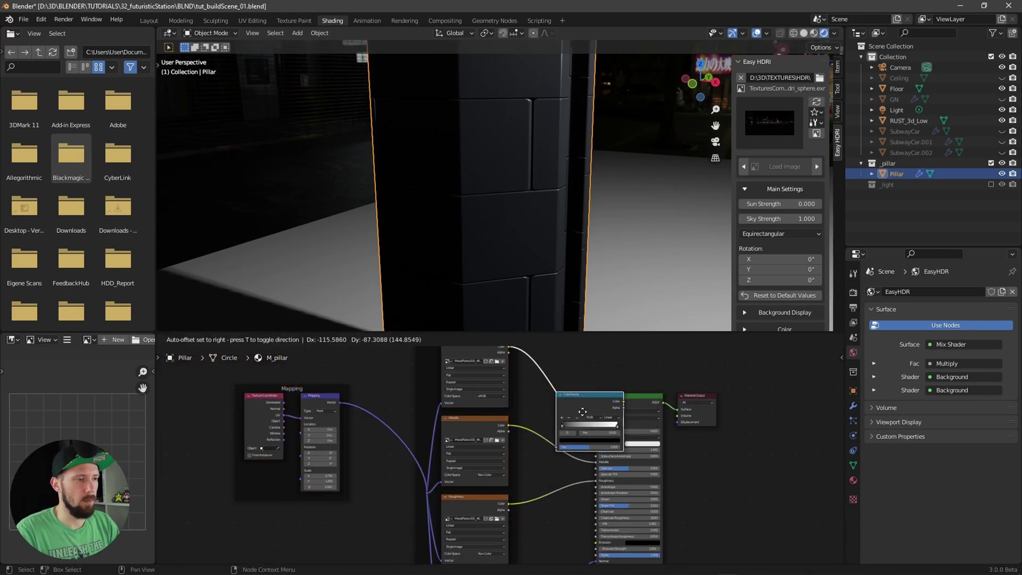
{"action": "left_click", "coordinate": [557, 492]}
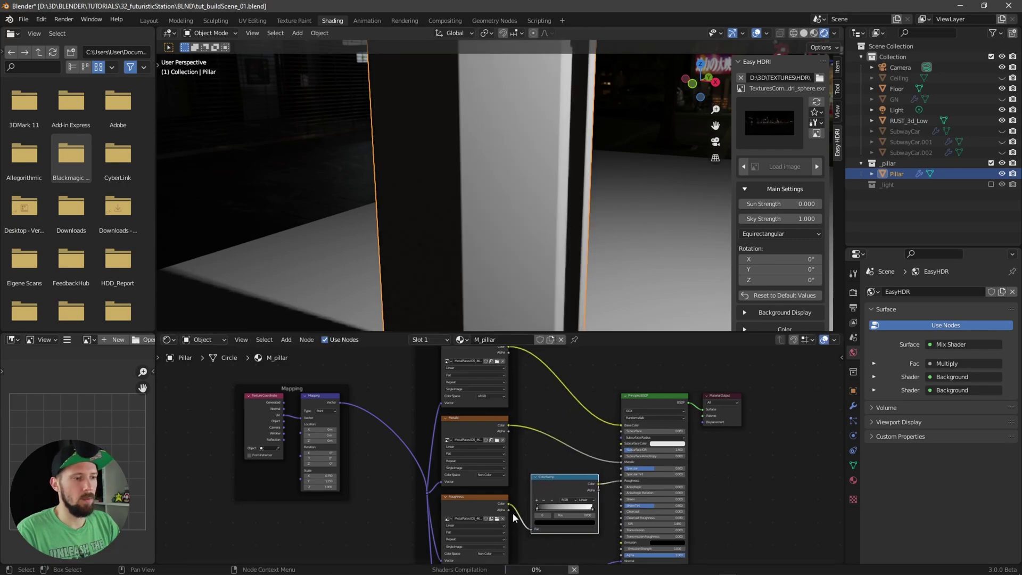
{"action": "scroll", "coordinate": [477, 503], "scroll_direction": "up", "scroll_amount": 5}
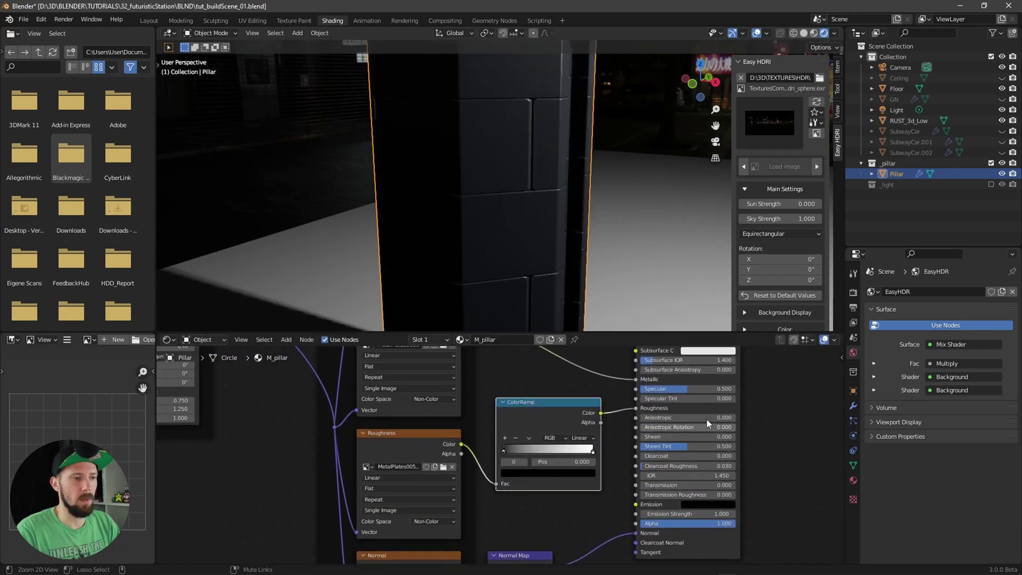
{"action": "middle_click_drag", "start_coordinate": [533, 372], "coordinate": [509, 391]}
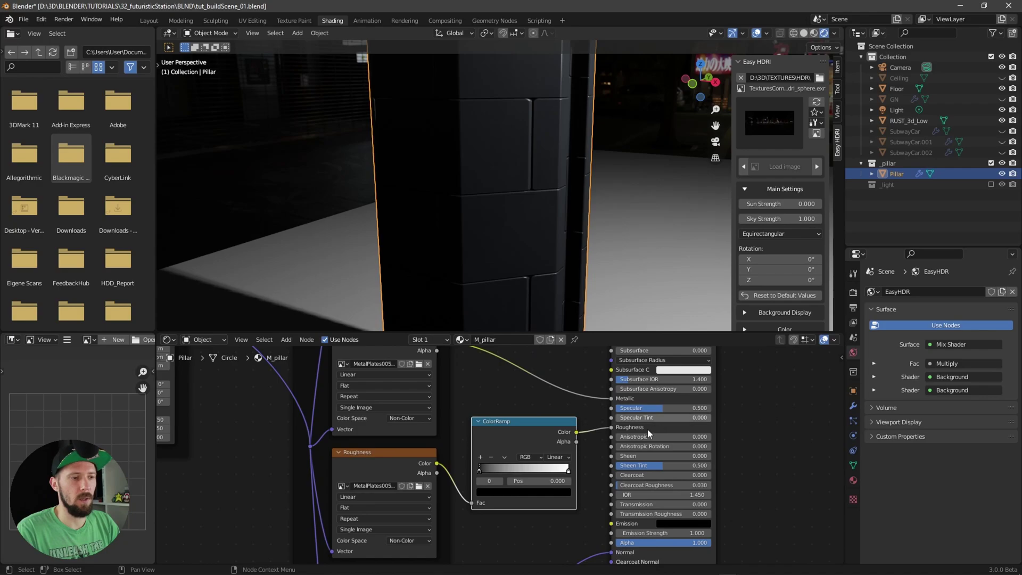
- Tighten the roughness ColorRamp by moving the black stop inward and the white stop to about 0.445, checking the pillar's reflections
{"action": "middle_click_drag", "start_coordinate": [761, 373], "coordinate": [535, 448]}
{"action": "middle_click_drag", "start_coordinate": [498, 309], "coordinate": [550, 232]}
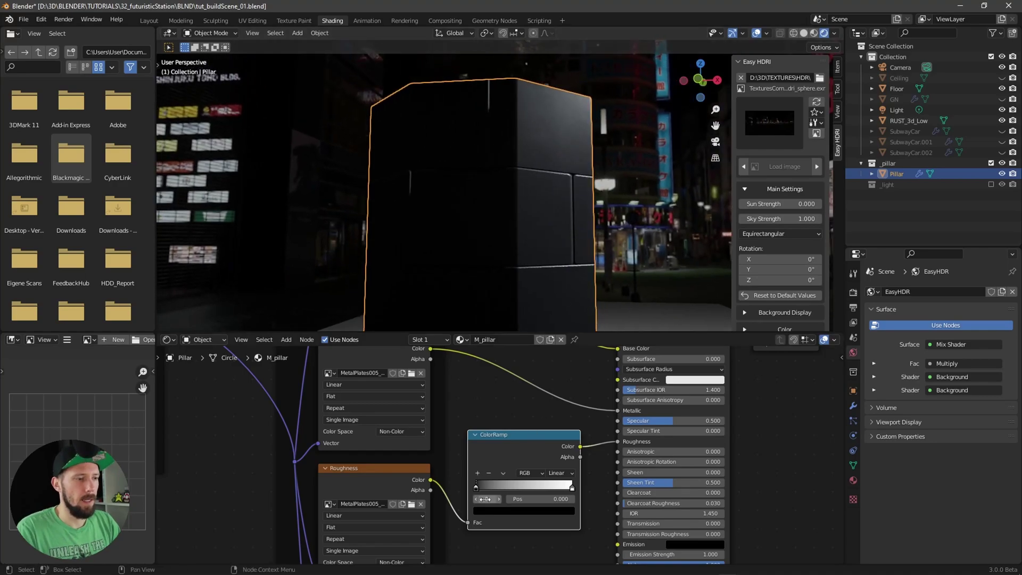
{"action": "left_click_drag", "start_coordinate": [477, 490], "coordinate": [497, 488]}
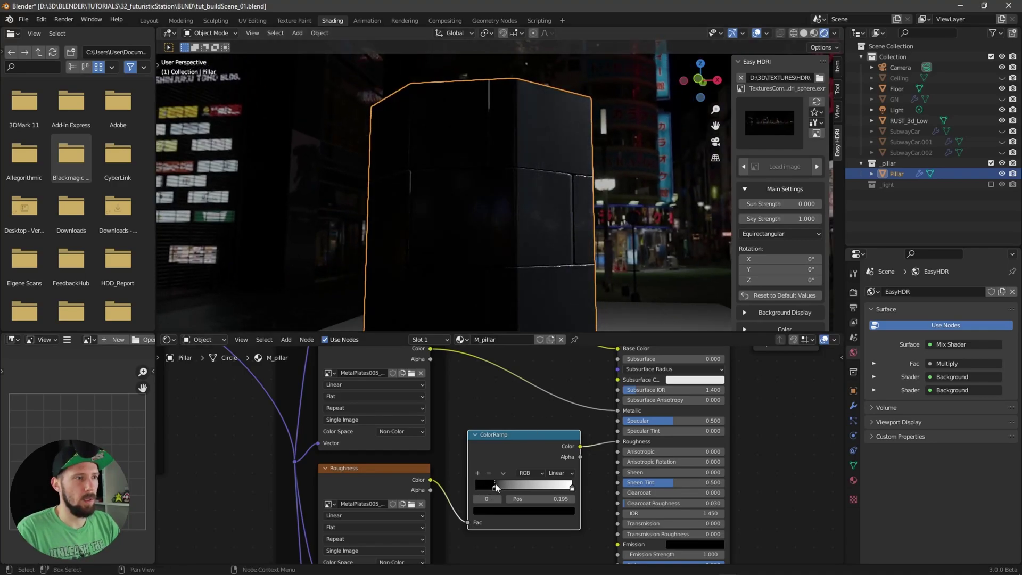
{"action": "left_click_drag", "start_coordinate": [570, 488], "coordinate": [544, 486]}
{"action": "middle_click_drag", "start_coordinate": [585, 229], "coordinate": [567, 213]}
{"action": "mouse_move", "coordinate": [497, 488]}
{"action": "left_mouse_down"}
{"action": "mouse_move", "coordinate": [530, 488]}
{"action": "mouse_move", "coordinate": [515, 488]}
{"action": "left_mouse_up"}
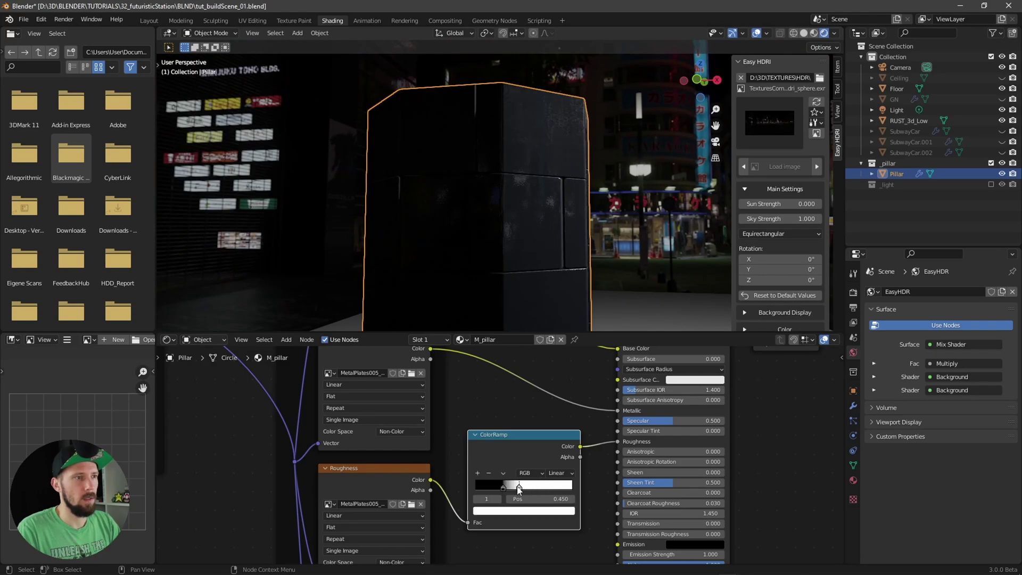
{"action": "middle_click_drag", "start_coordinate": [591, 200], "coordinate": [616, 239]}
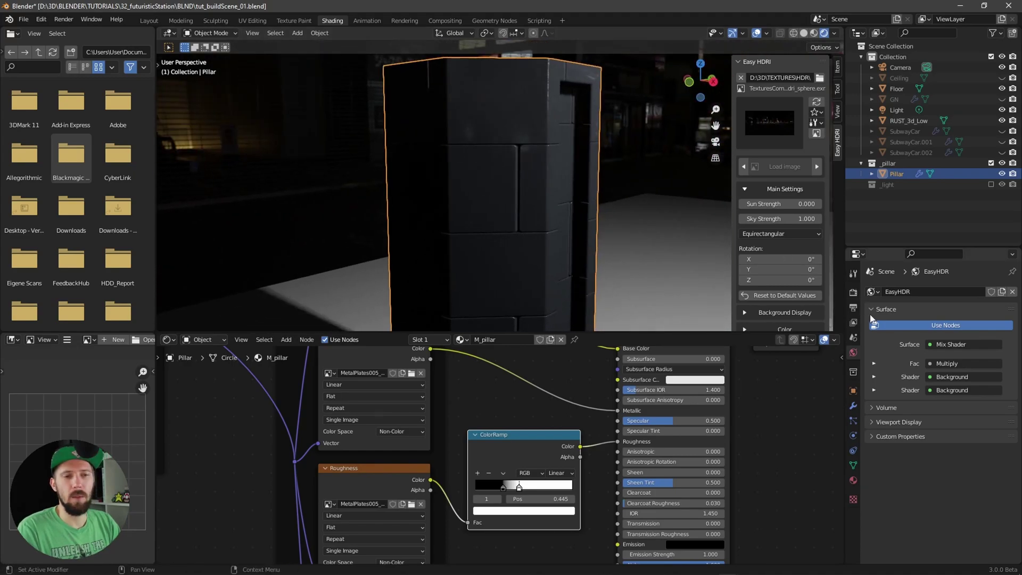
- Set the render engine to Cycles with GPU Compute as the device and inspect the pillar in the rendered view
{"action": "left_click", "coordinate": [854, 308]}
{"action": "left_click", "coordinate": [853, 292]}
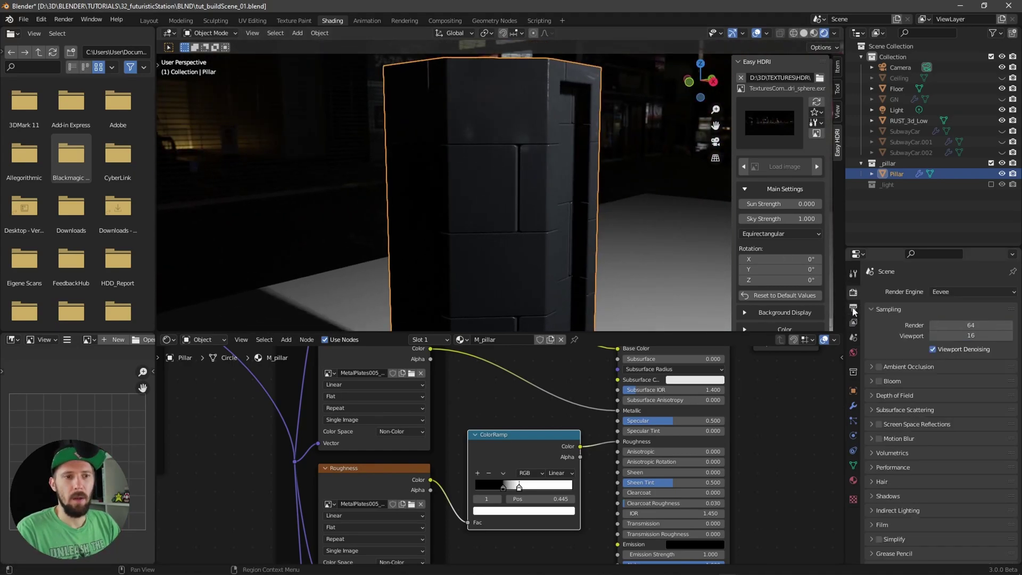
{"action": "left_click", "coordinate": [958, 293]}
{"action": "left_click", "coordinate": [955, 328]}
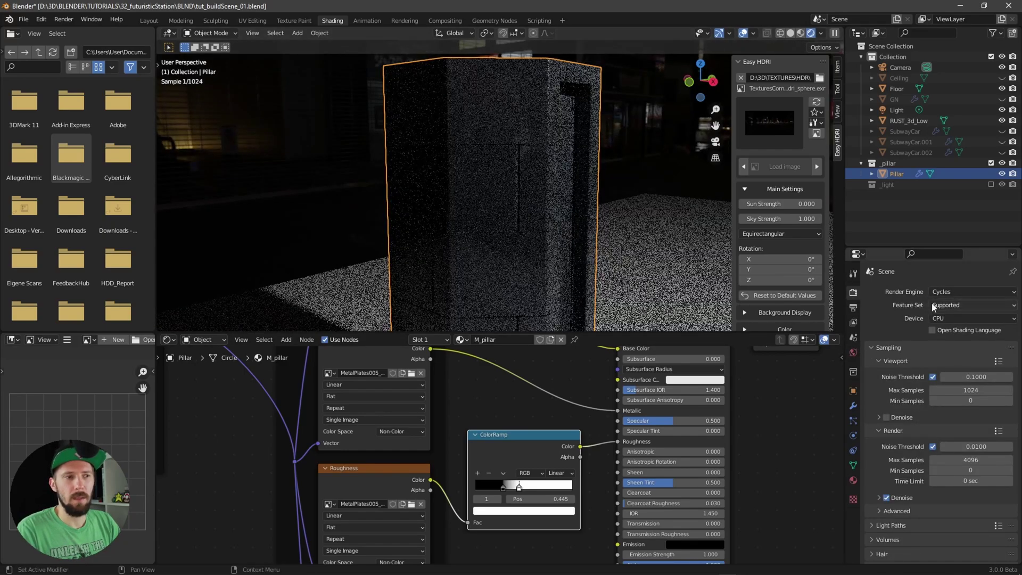
{"action": "left_click", "coordinate": [947, 318]}
{"action": "left_click", "coordinate": [948, 344]}
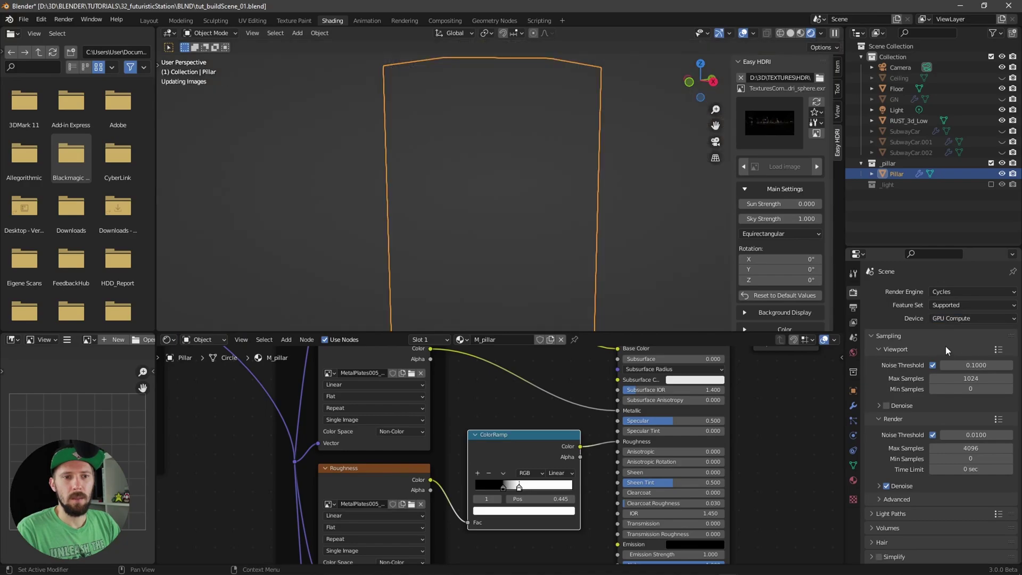
{"action": "middle_click_drag", "start_coordinate": [598, 268], "coordinate": [581, 245]}
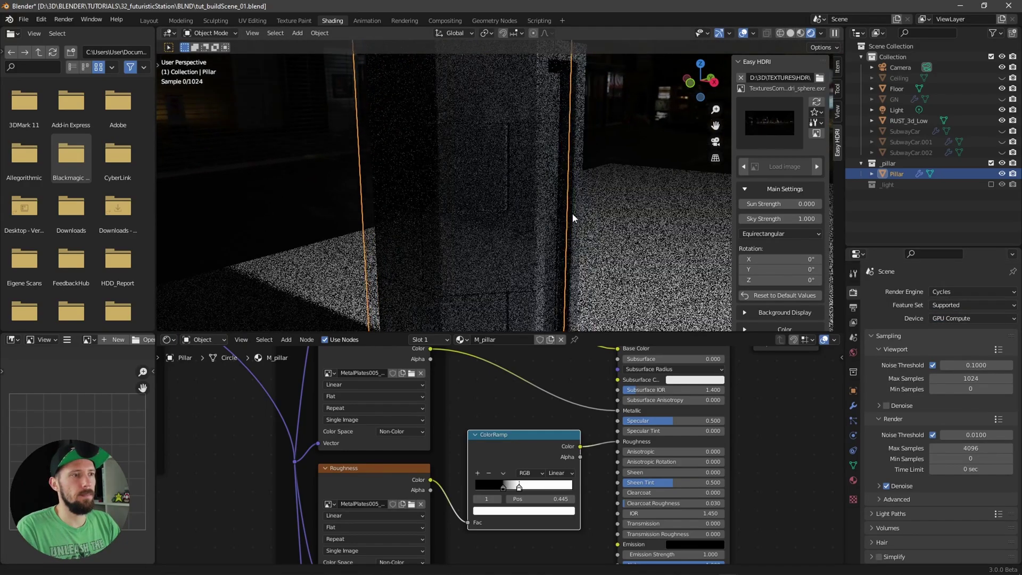
{"action": "mouse_move", "coordinate": [687, 323]}
{"action": "middle_mouse_down"}
{"action": "mouse_move", "coordinate": [578, 257]}
{"action": "mouse_move", "coordinate": [593, 229]}
{"action": "mouse_move", "coordinate": [606, 259]}
{"action": "mouse_move", "coordinate": [612, 223]}
{"action": "mouse_move", "coordinate": [622, 230]}
{"action": "mouse_move", "coordinate": [606, 254]}
{"action": "mouse_move", "coordinate": [619, 233]}
{"action": "mouse_move", "coordinate": [630, 240]}
{"action": "mouse_move", "coordinate": [570, 262]}
{"action": "mouse_move", "coordinate": [594, 247]}
{"action": "mouse_move", "coordinate": [612, 257]}
{"action": "middle_mouse_up"}
- Return the viewport to Material Preview and select the recessed vertical strip of the pillar in Edit Mode
{"action": "key", "text": "z"}
{"action": "left_click", "coordinate": [610, 312]}
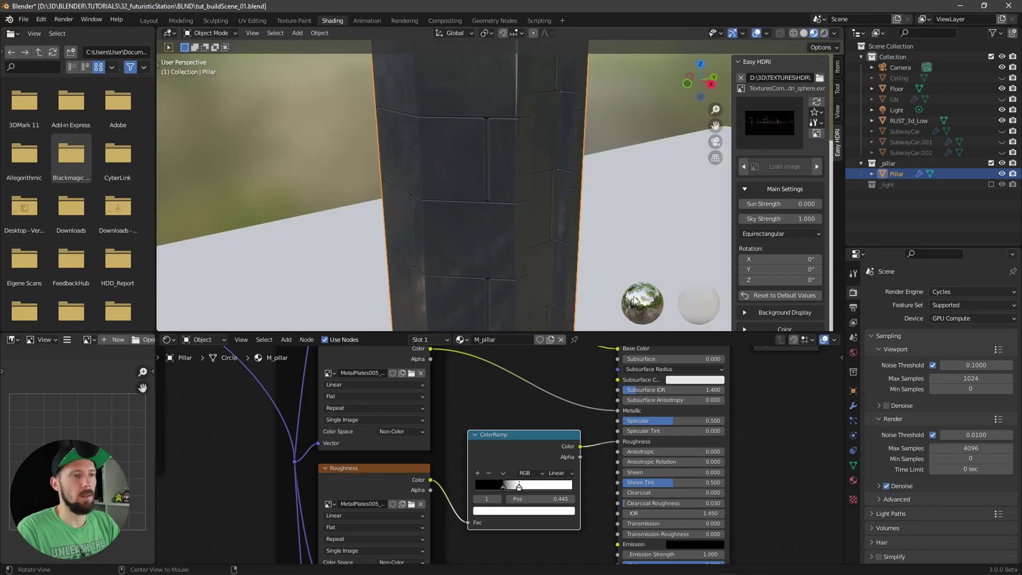
{"action": "scroll", "coordinate": [629, 301], "scroll_direction": "down", "scroll_amount": 4}
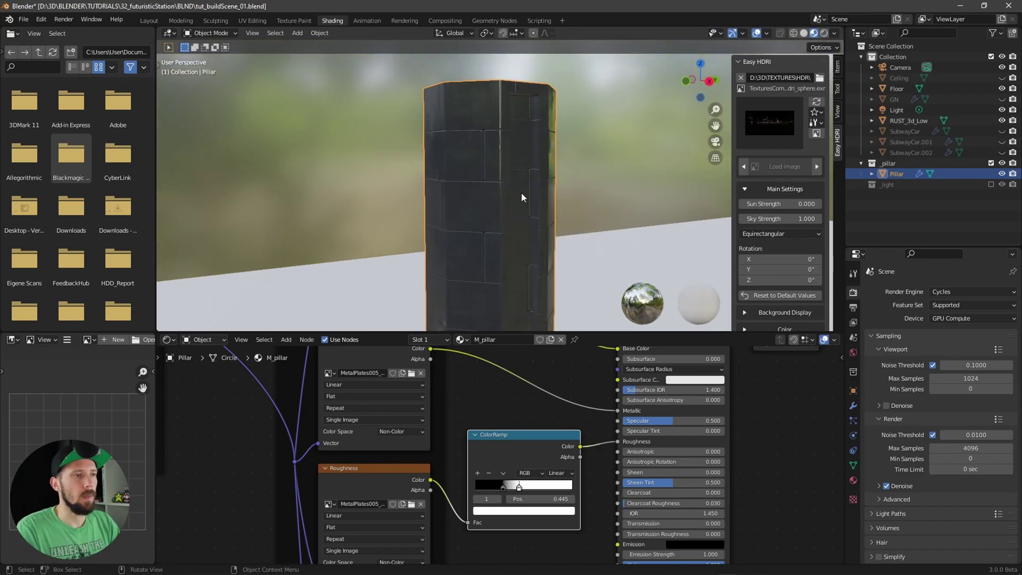
{"action": "key", "text": "Tab"}
{"action": "middle_click_drag", "start_coordinate": [559, 236], "coordinate": [569, 262]}
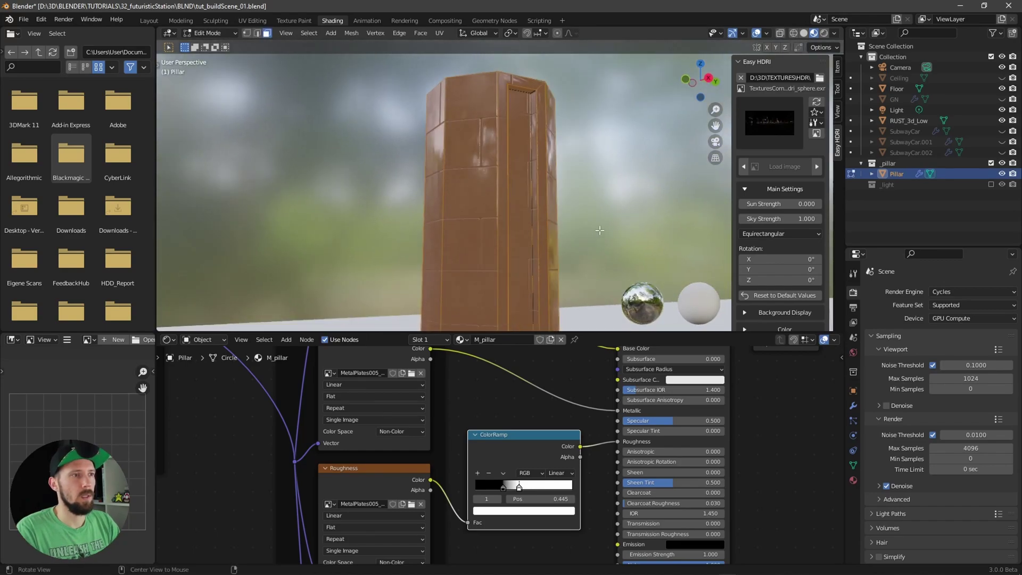
{"action": "left_click", "coordinate": [853, 481]}
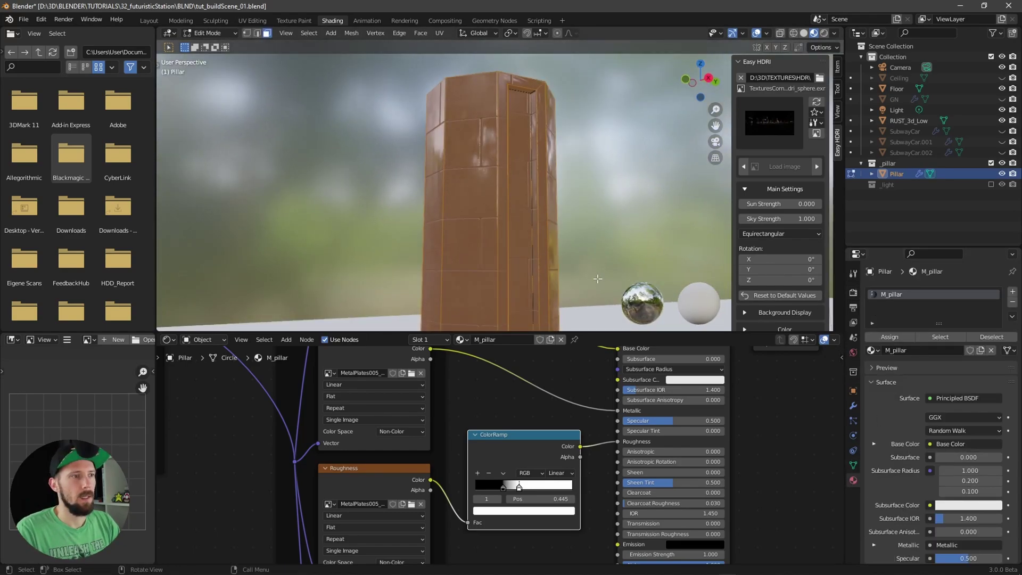
{"action": "mouse_move", "coordinate": [606, 139]}
{"action": "middle_mouse_down"}
{"action": "mouse_move", "coordinate": [514, 161]}
{"action": "mouse_move", "coordinate": [744, 195]}
{"action": "middle_mouse_up"}
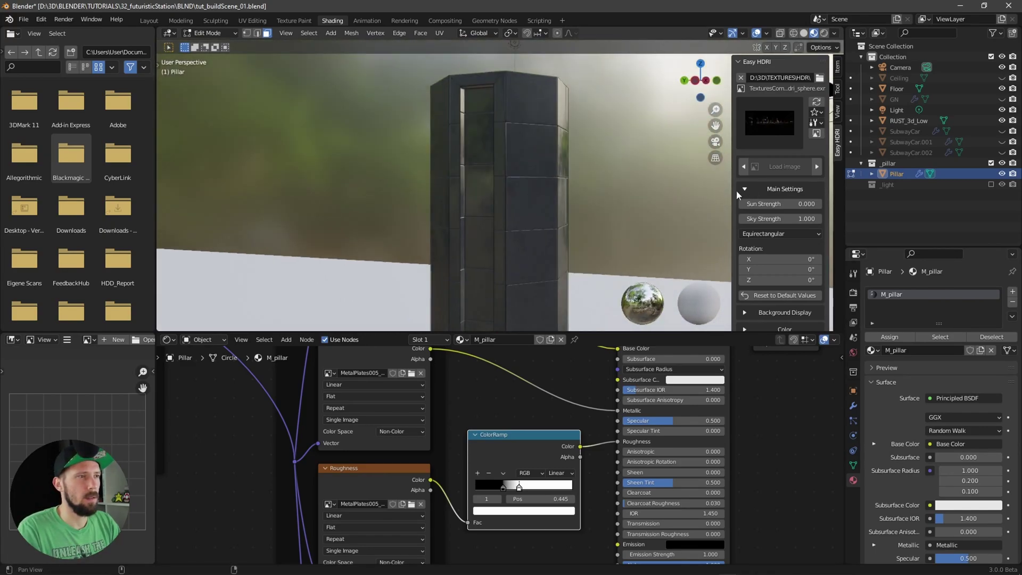
{"action": "middle_click_drag", "start_coordinate": [478, 132], "coordinate": [674, 227]}
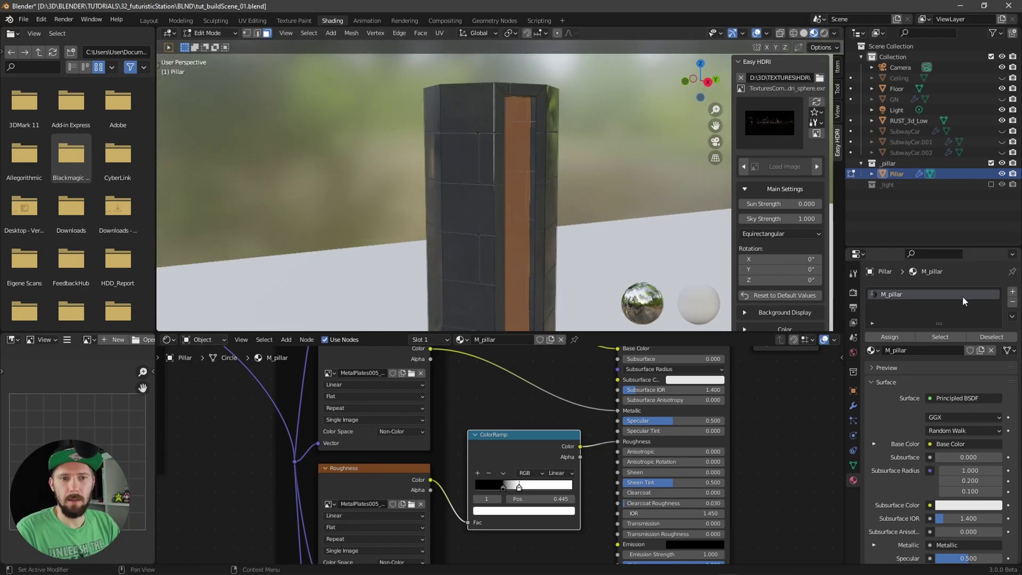
- Add a second material slot to the pillar with a new material named M_pillarLight
{"action": "left_click", "coordinate": [1012, 293]}
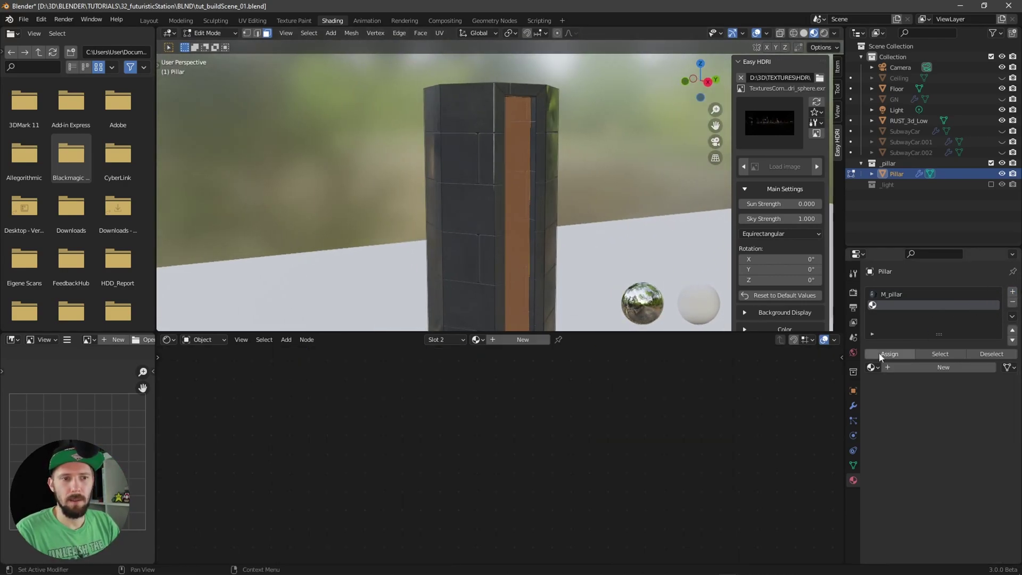
{"action": "left_click", "coordinate": [929, 367]}
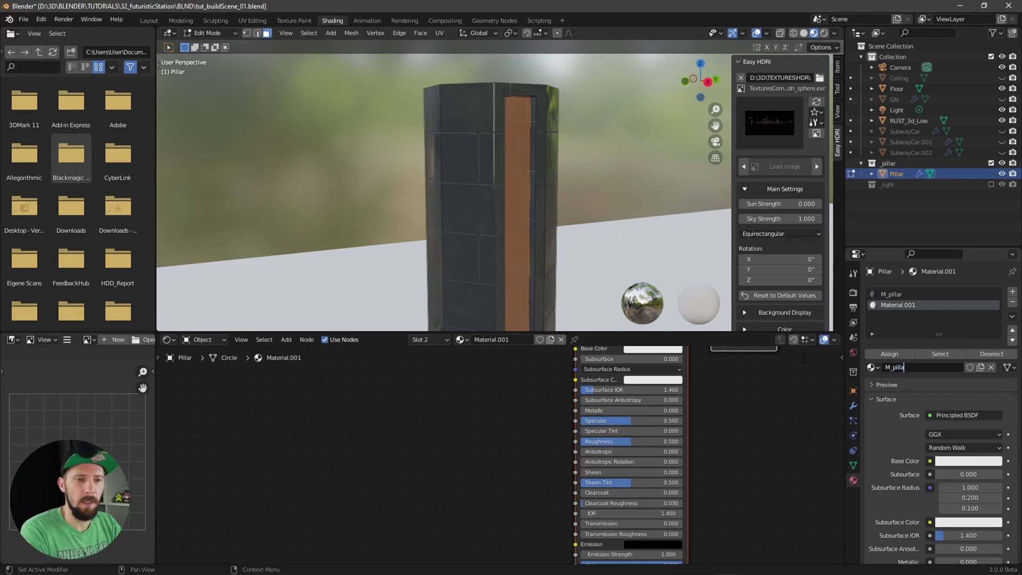
{"action": "key", "text": "Return"}
{"action": "scroll", "coordinate": [697, 422], "scroll_direction": "down", "scroll_amount": 4}
{"action": "scroll", "coordinate": [669, 437], "scroll_direction": "up", "scroll_amount": 5}
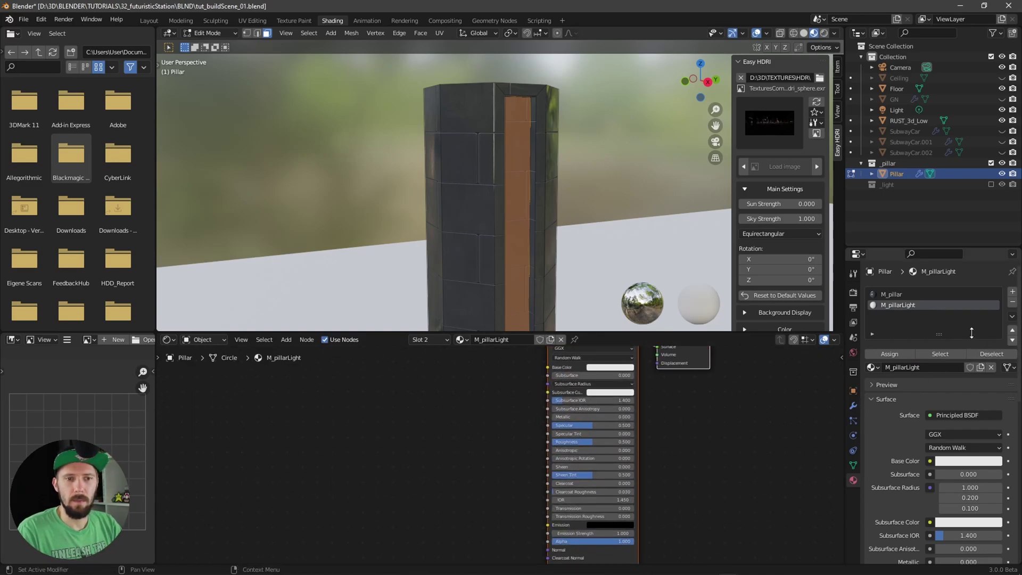
- Assign M_pillarLight to the selected faces of the pillar's recessed strip and return to Object Mode
{"action": "left_click", "coordinate": [896, 356]}
{"action": "middle_click_drag", "start_coordinate": [592, 211], "coordinate": [475, 420]}
{"action": "key", "text": "Tab"}
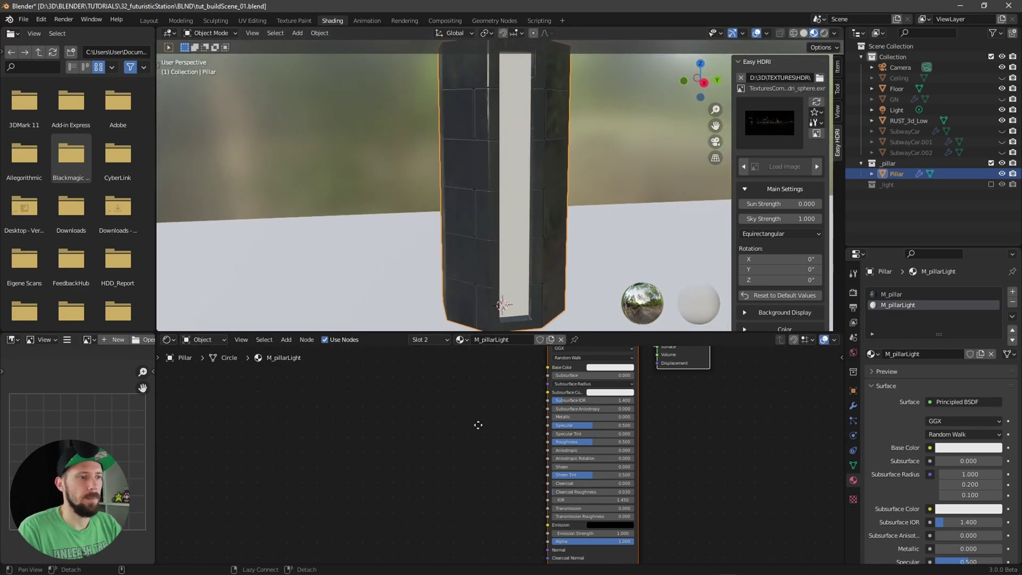
- Give M_pillarLight a pale blue-white emission color and set its Emission Strength to 3.8
{"action": "middle_click_drag", "start_coordinate": [669, 462], "coordinate": [663, 472]}
{"action": "left_click", "coordinate": [607, 511]}
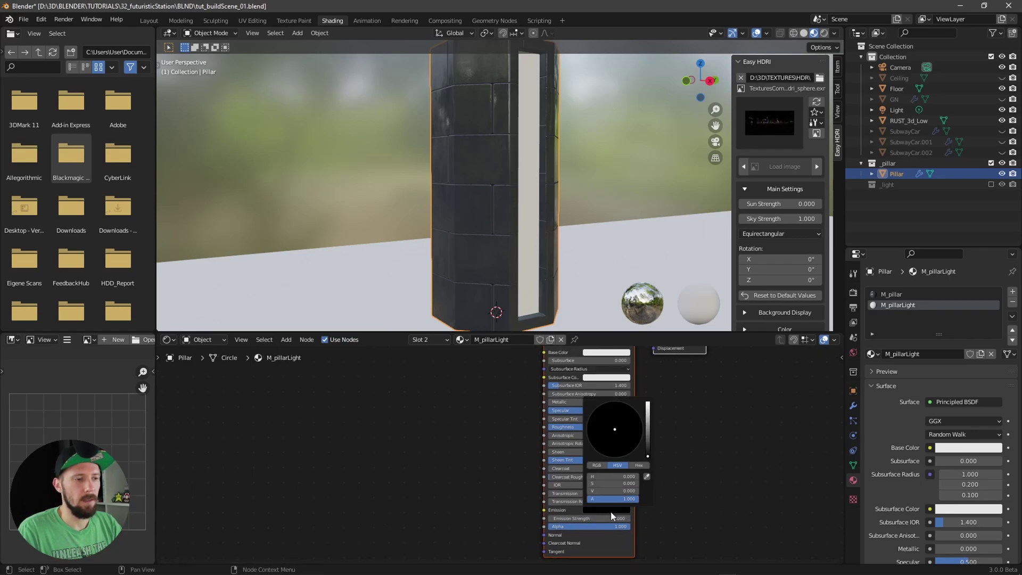
{"action": "mouse_move", "coordinate": [647, 439]}
{"action": "left_mouse_down"}
{"action": "mouse_move", "coordinate": [650, 407]}
{"action": "mouse_move", "coordinate": [617, 426]}
{"action": "left_mouse_up"}
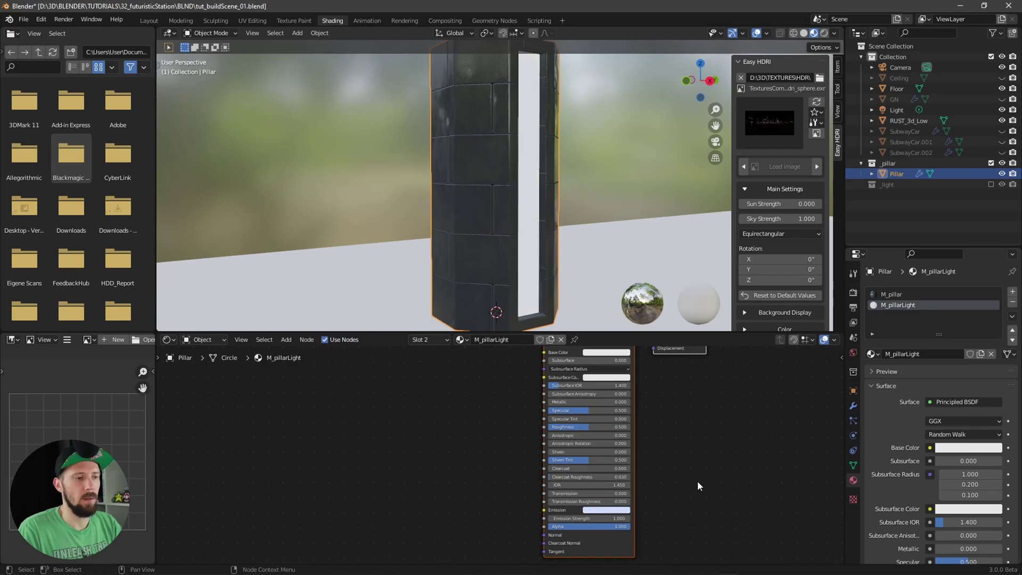
{"action": "left_click_drag", "start_coordinate": [574, 517], "coordinate": [600, 516]}
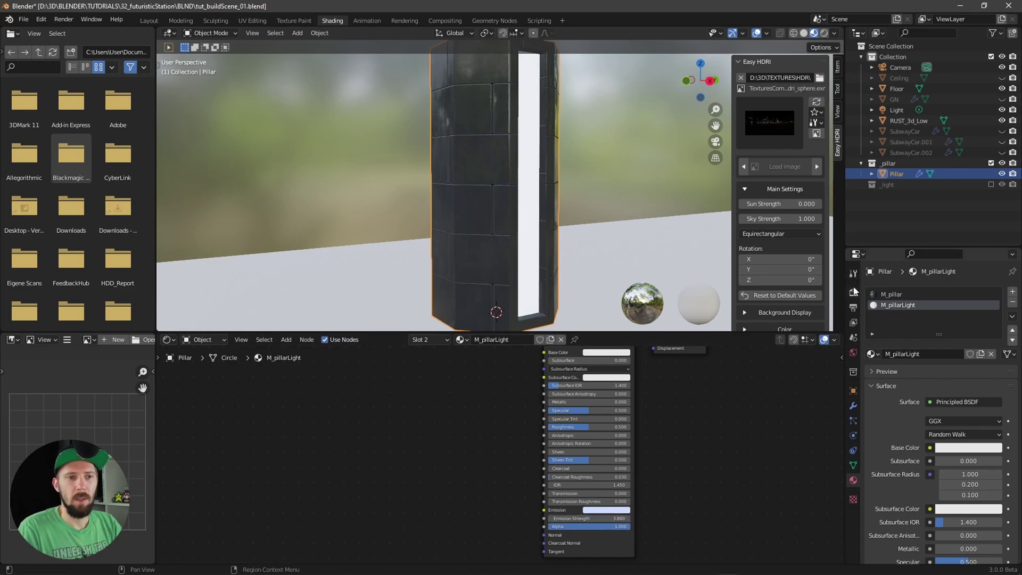
- Set the render engine to Eevee and enable Ambient Occlusion, Bloom and Screen Space Reflections
{"action": "left_click", "coordinate": [854, 292]}
{"action": "left_click", "coordinate": [937, 292]}
{"action": "left_click", "coordinate": [943, 303]}
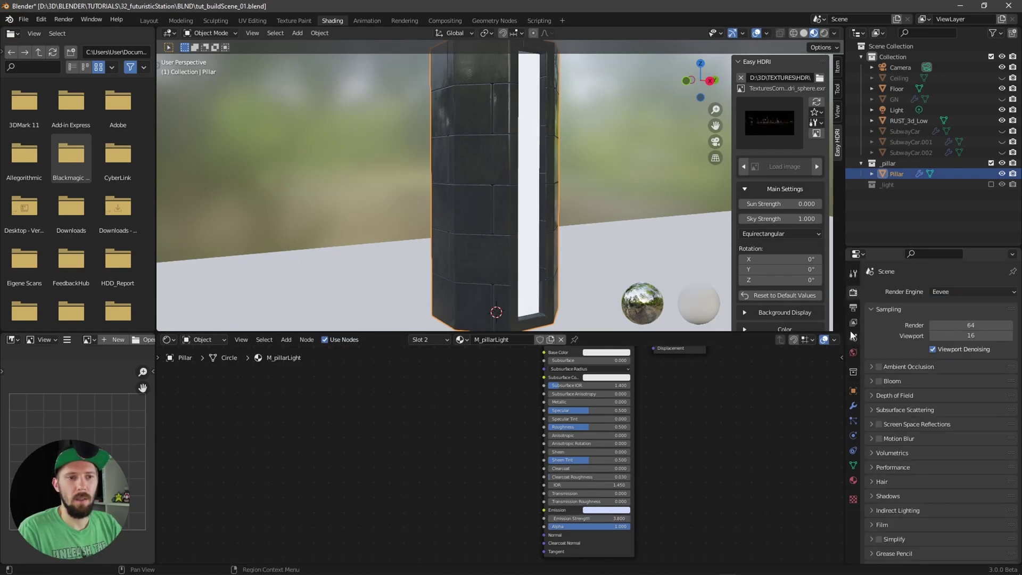
{"action": "left_click", "coordinate": [879, 381]}
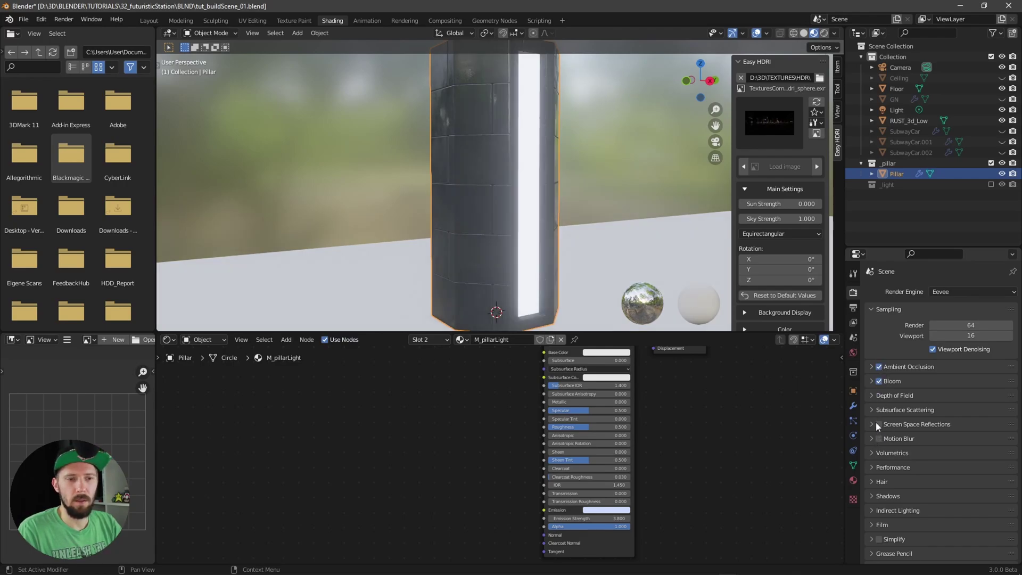
{"action": "left_click", "coordinate": [878, 425]}
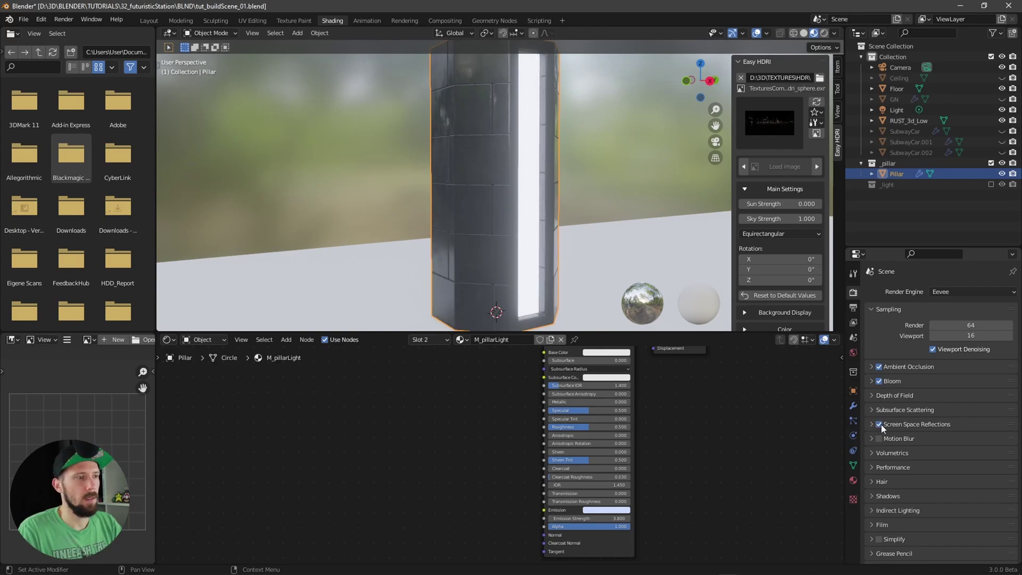
- Disable Half Res Trace for the screen space reflections and set Trace Precision to 1, Max Roughness to 1 and Edge Fading to 0
{"action": "left_click", "coordinate": [872, 425]}
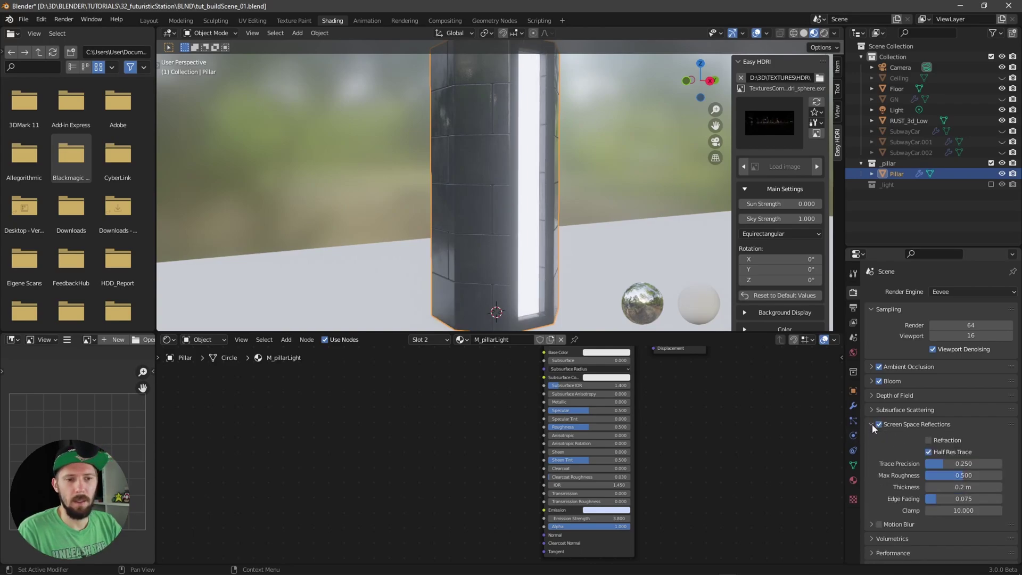
{"action": "left_click", "coordinate": [929, 451]}
{"action": "left_click_drag", "start_coordinate": [929, 463], "coordinate": [974, 461]}
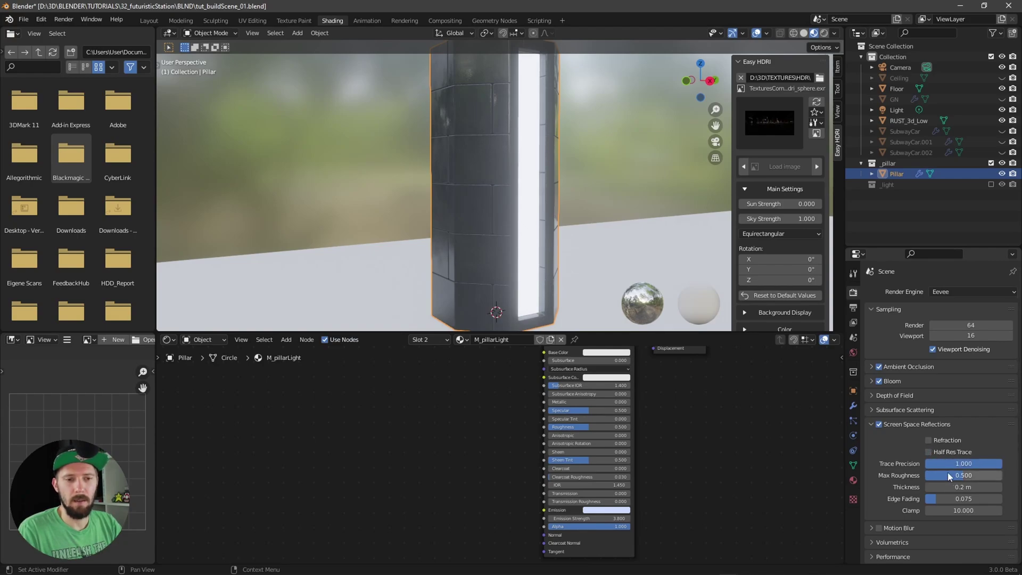
{"action": "left_click_drag", "start_coordinate": [937, 498], "coordinate": [850, 513]}
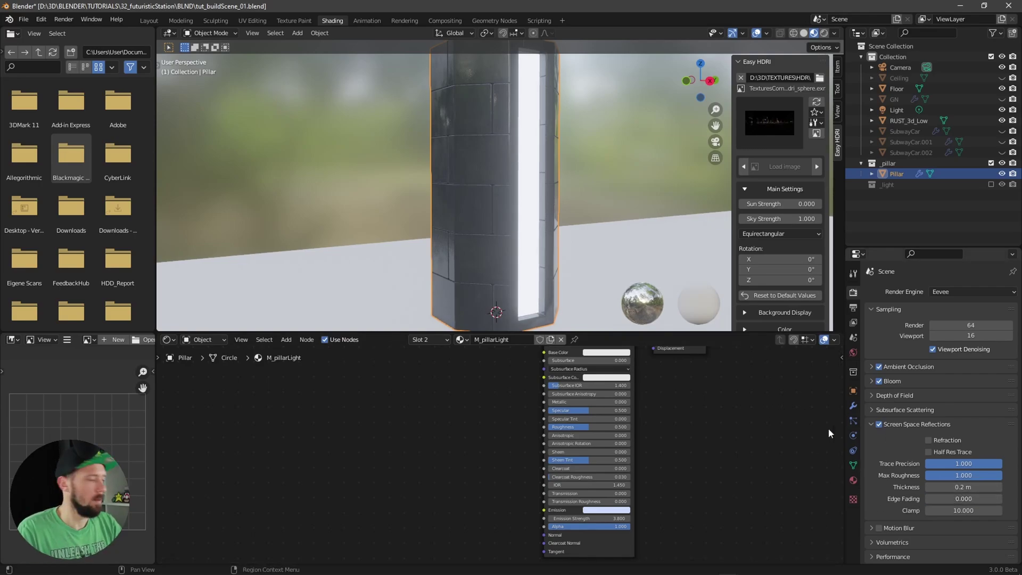
- Hide the Light object and inspect the pillar's glowing strip in Rendered shading
{"action": "middle_click_drag", "start_coordinate": [512, 257], "coordinate": [560, 244]}
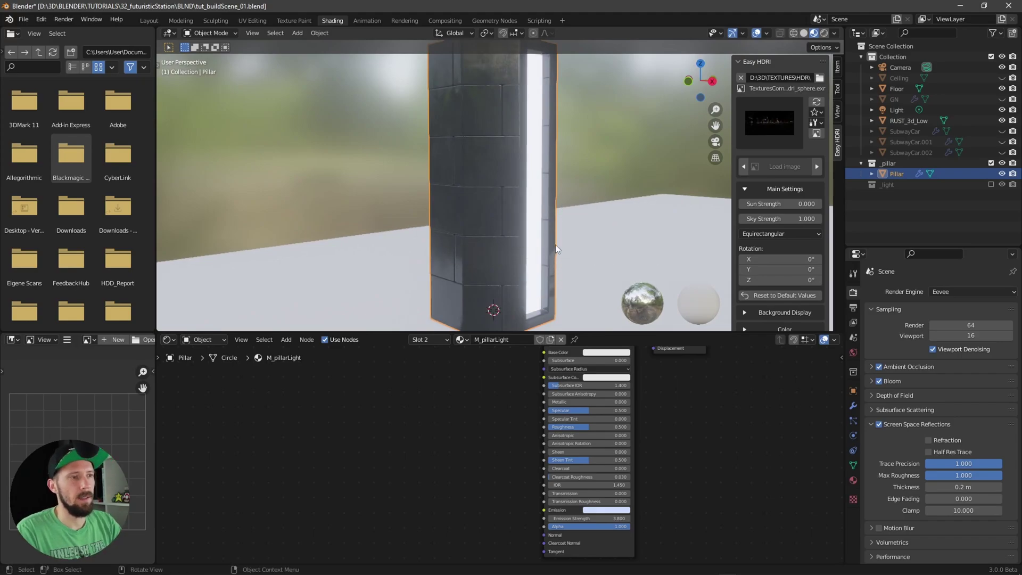
{"action": "key", "text": "z"}
{"action": "left_click", "coordinate": [562, 183]}
{"action": "mouse_move", "coordinate": [557, 232]}
{"action": "middle_mouse_down"}
{"action": "mouse_move", "coordinate": [683, 237]}
{"action": "mouse_move", "coordinate": [521, 250]}
{"action": "mouse_move", "coordinate": [557, 237]}
{"action": "mouse_move", "coordinate": [568, 250]}
{"action": "mouse_move", "coordinate": [618, 228]}
{"action": "mouse_move", "coordinate": [503, 251]}
{"action": "mouse_move", "coordinate": [561, 235]}
{"action": "mouse_move", "coordinate": [518, 250]}
{"action": "mouse_move", "coordinate": [581, 261]}
{"action": "mouse_move", "coordinate": [624, 242]}
{"action": "middle_mouse_up"}
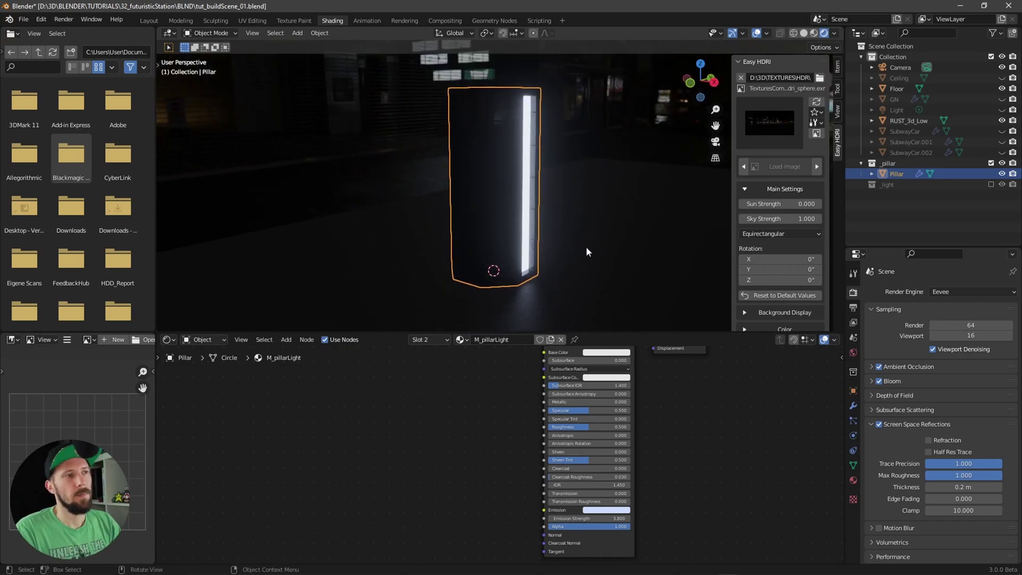
- Set the render engine to Cycles and inspect the light the pillar's strips cast on the floor from several angles
{"action": "left_click", "coordinate": [946, 293]}
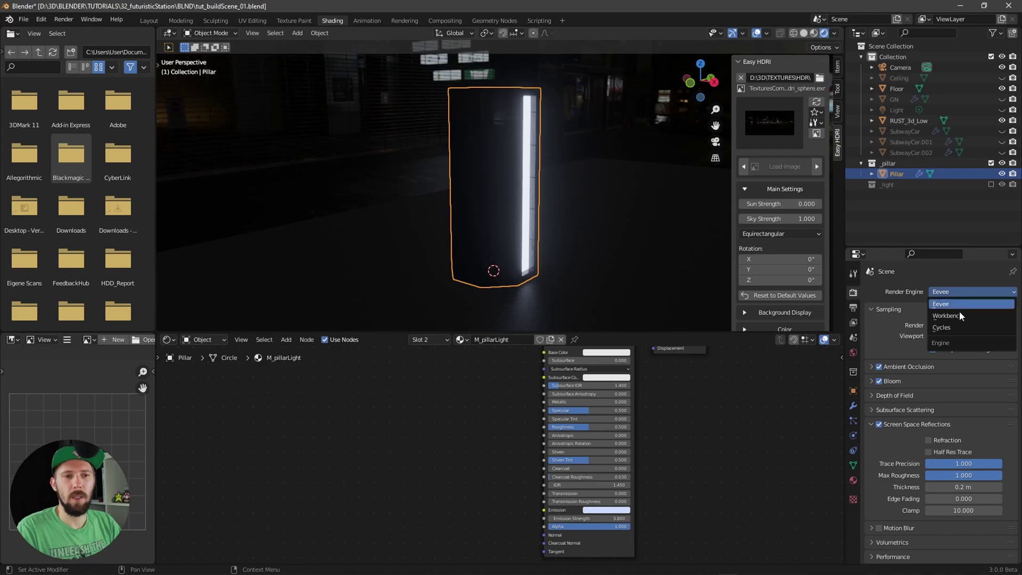
{"action": "left_click", "coordinate": [966, 328]}
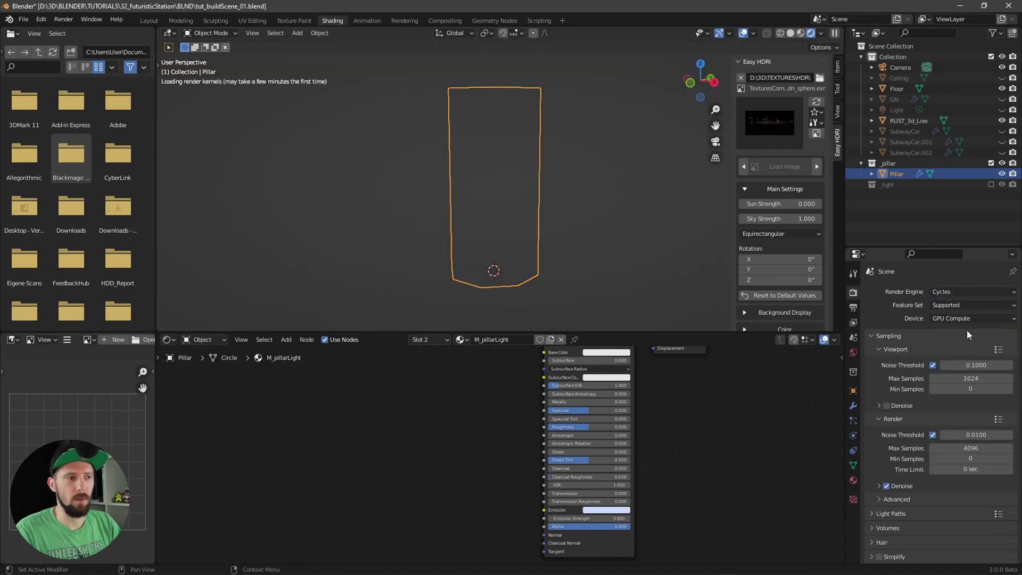
{"action": "middle_click_drag", "start_coordinate": [590, 265], "coordinate": [498, 289]}
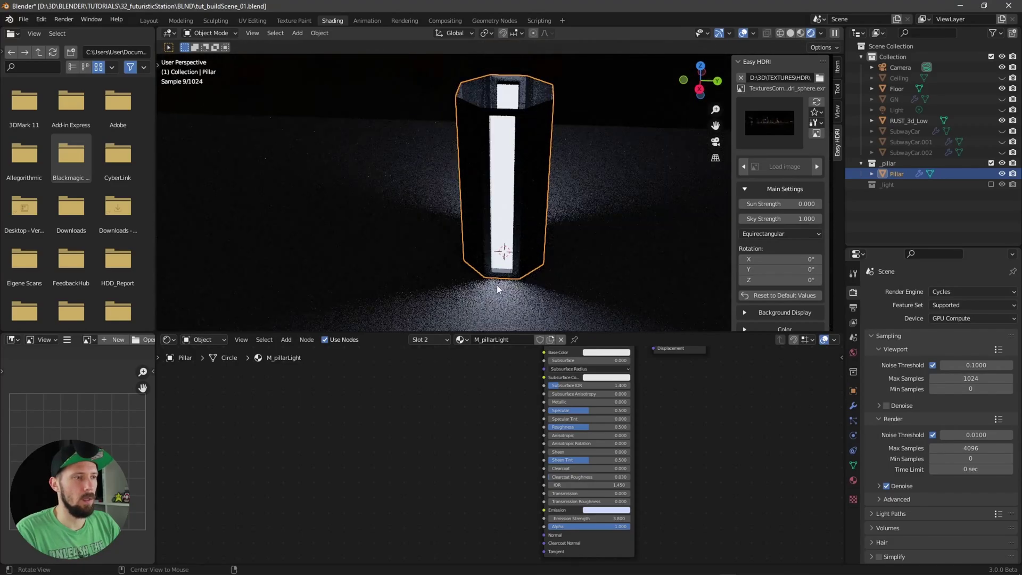
{"action": "middle_click_drag", "start_coordinate": [437, 273], "coordinate": [520, 292]}
{"action": "middle_click_drag", "start_coordinate": [584, 272], "coordinate": [557, 259]}
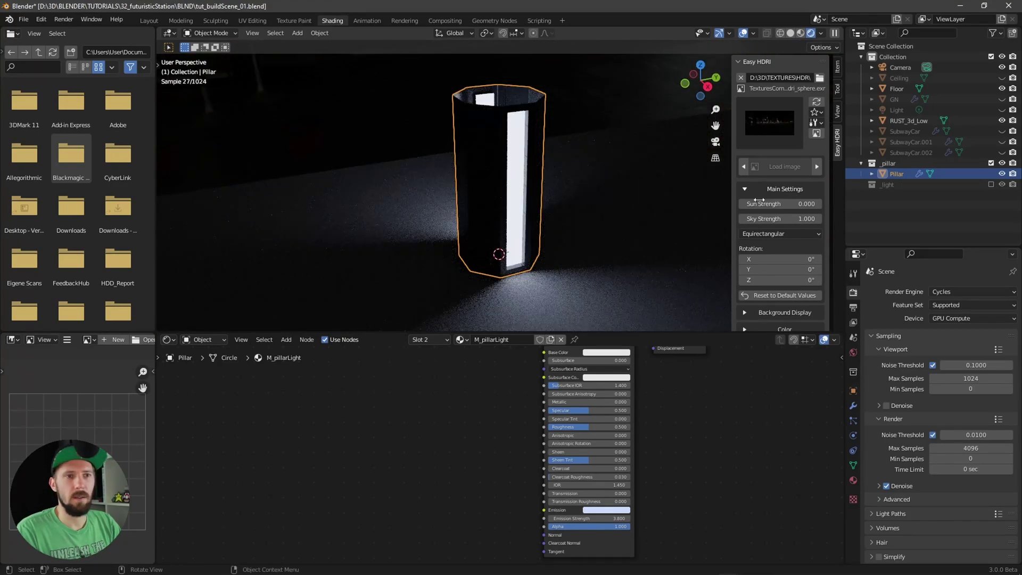
- Exclude the _pillar collection, show the GN object and inspect the lit pillars throughout the station
{"action": "left_click", "coordinate": [991, 163]}
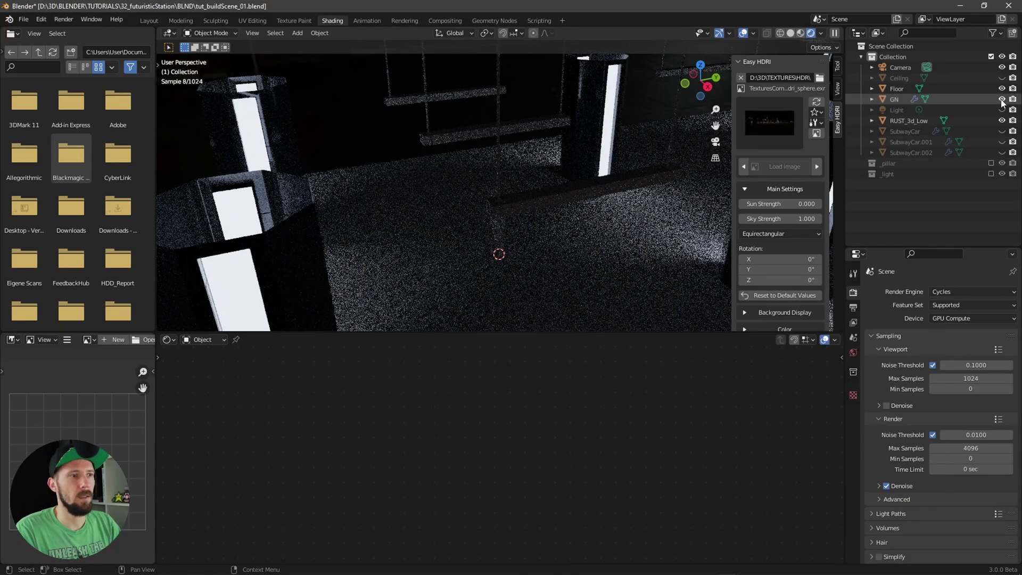
{"action": "middle_click_drag", "start_coordinate": [638, 207], "coordinate": [598, 258]}
{"action": "key", "text": "alt+Tab"}
{"action": "key", "text": "Escape"}
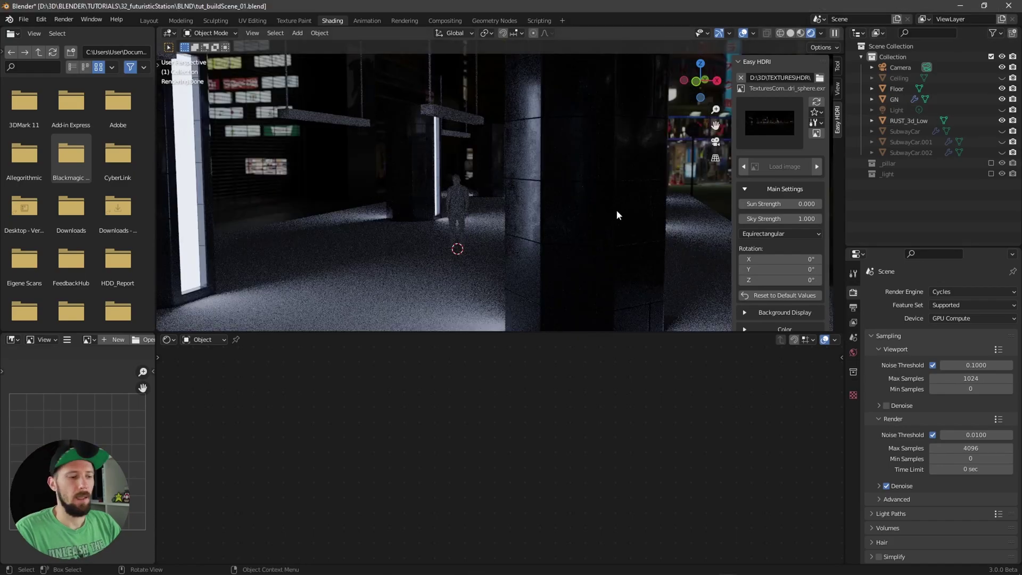
- Return the viewport to Material Preview, then hide the GN object and enable the _light collection in its place
{"action": "key", "text": "z"}
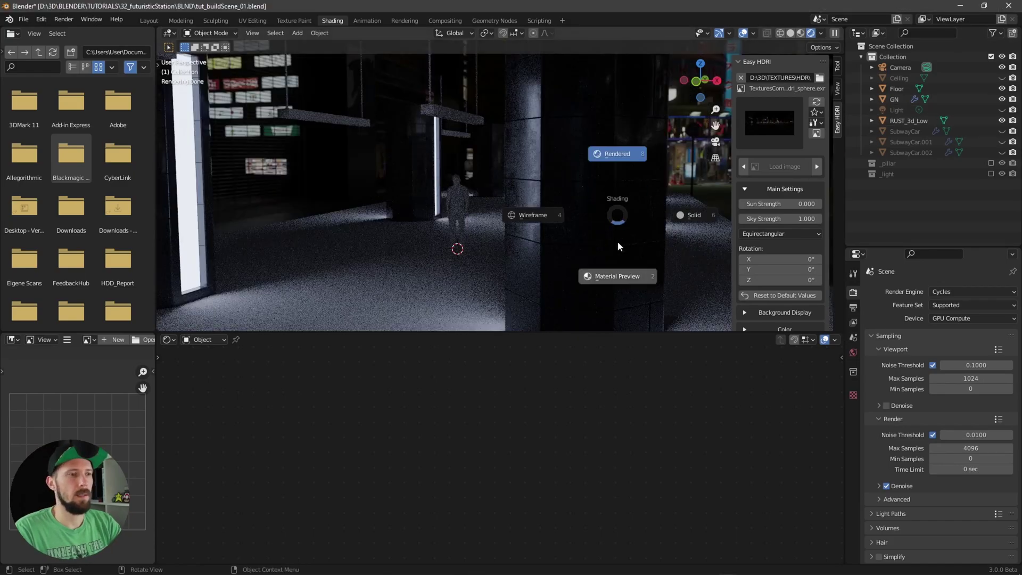
{"action": "left_click", "coordinate": [627, 279]}
{"action": "mouse_move", "coordinate": [625, 277]}
{"action": "middle_mouse_down"}
{"action": "mouse_move", "coordinate": [593, 254]}
{"action": "mouse_move", "coordinate": [675, 241]}
{"action": "middle_mouse_up"}
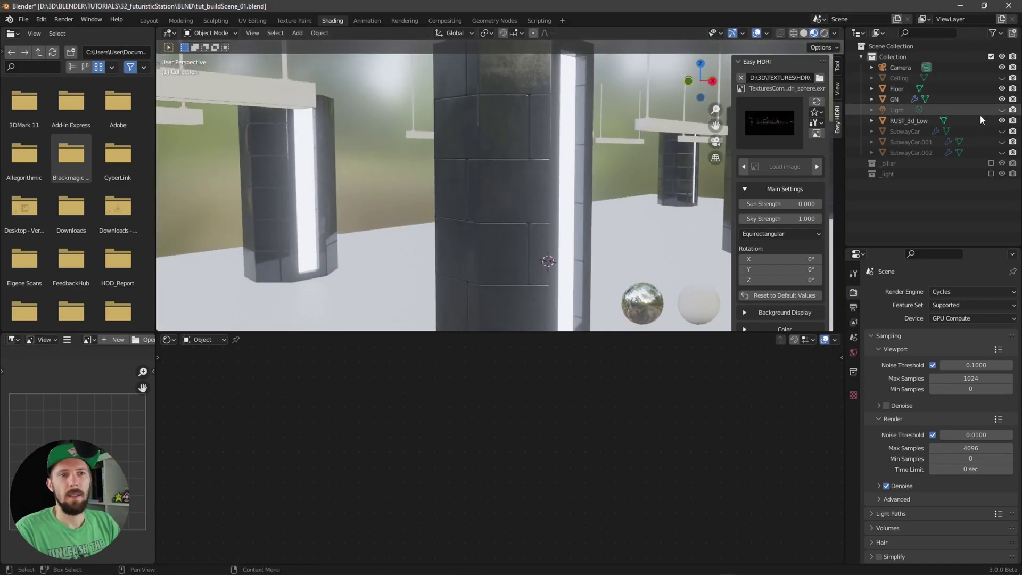
{"action": "left_click", "coordinate": [1002, 100]}
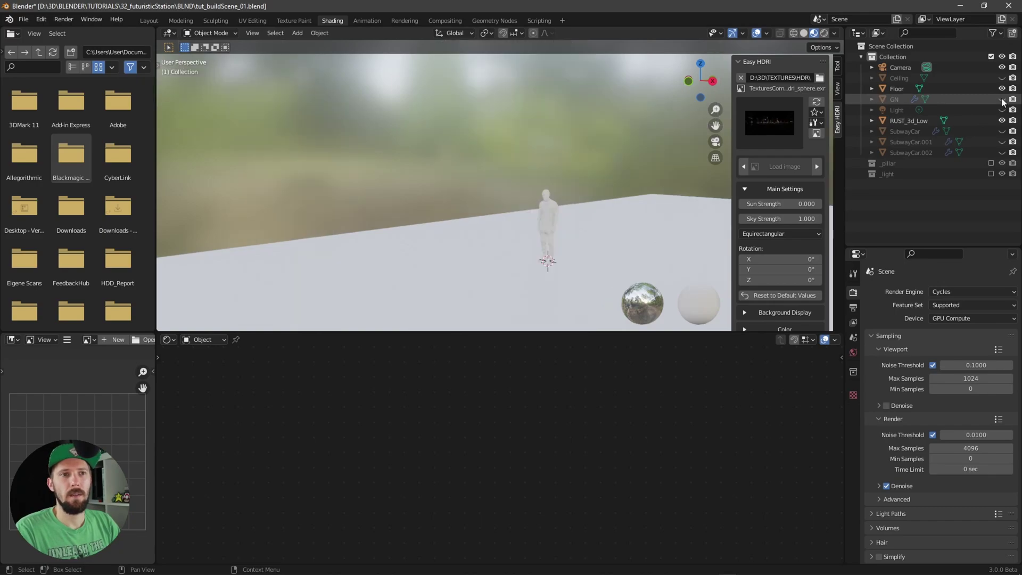
{"action": "left_click", "coordinate": [991, 174]}
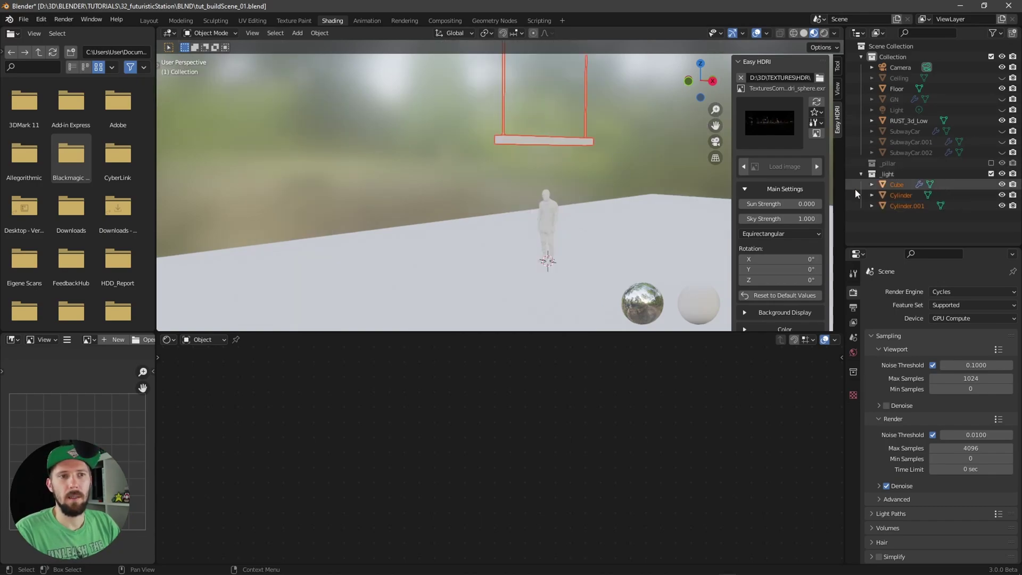
- Select the housing of the hanging ceiling lamp and give it a new material named M_lightCeiling
{"action": "middle_click_drag", "start_coordinate": [649, 200], "coordinate": [586, 225]}
{"action": "scroll", "coordinate": [650, 210], "scroll_direction": "up", "scroll_amount": 4}
{"action": "middle_click_drag", "start_coordinate": [649, 210], "coordinate": [555, 226]}
{"action": "left_click", "coordinate": [575, 223]}
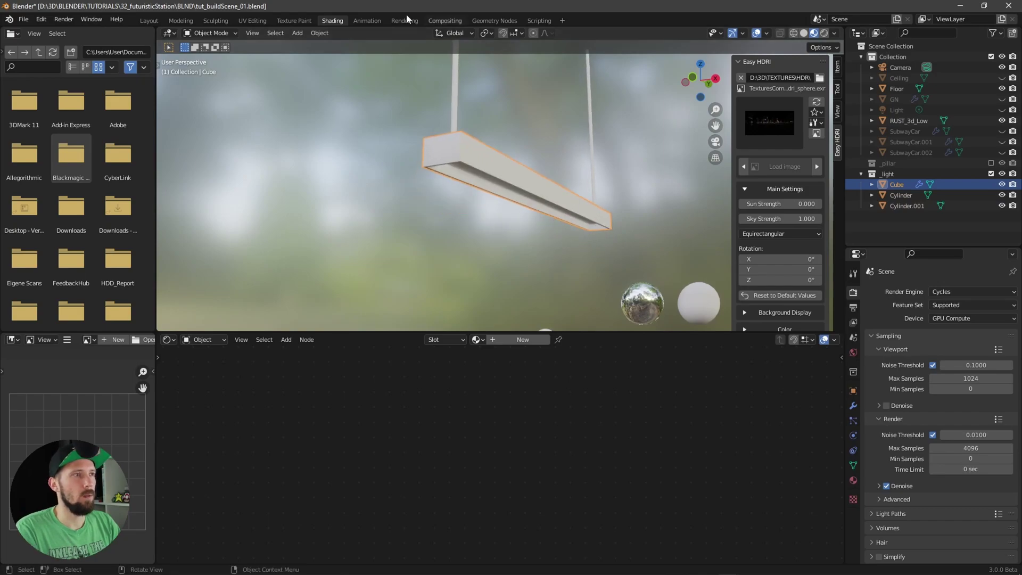
{"action": "middle_click_drag", "start_coordinate": [529, 197], "coordinate": [517, 187]}
{"action": "left_click", "coordinate": [854, 481]}
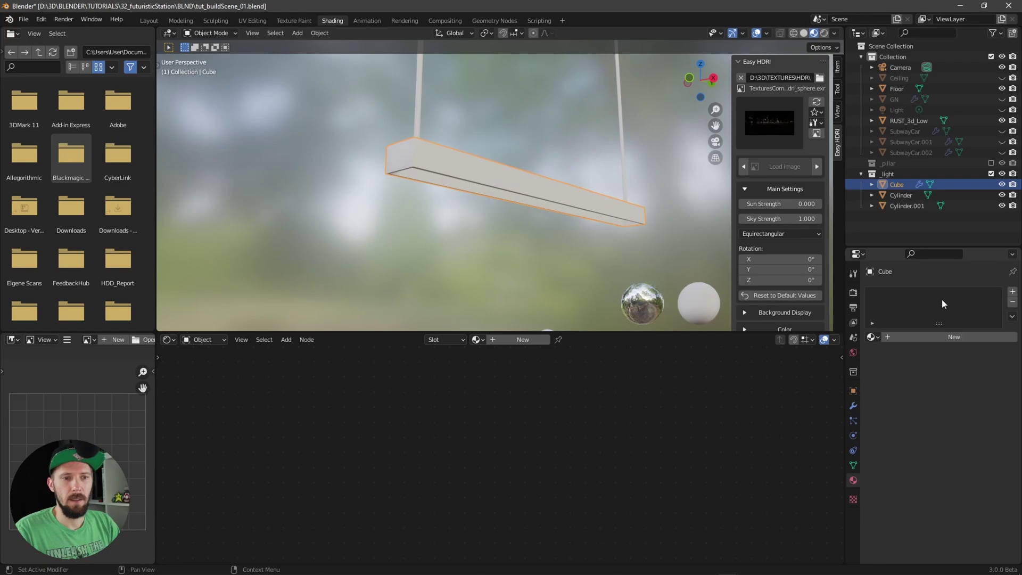
{"action": "left_click", "coordinate": [940, 339]}
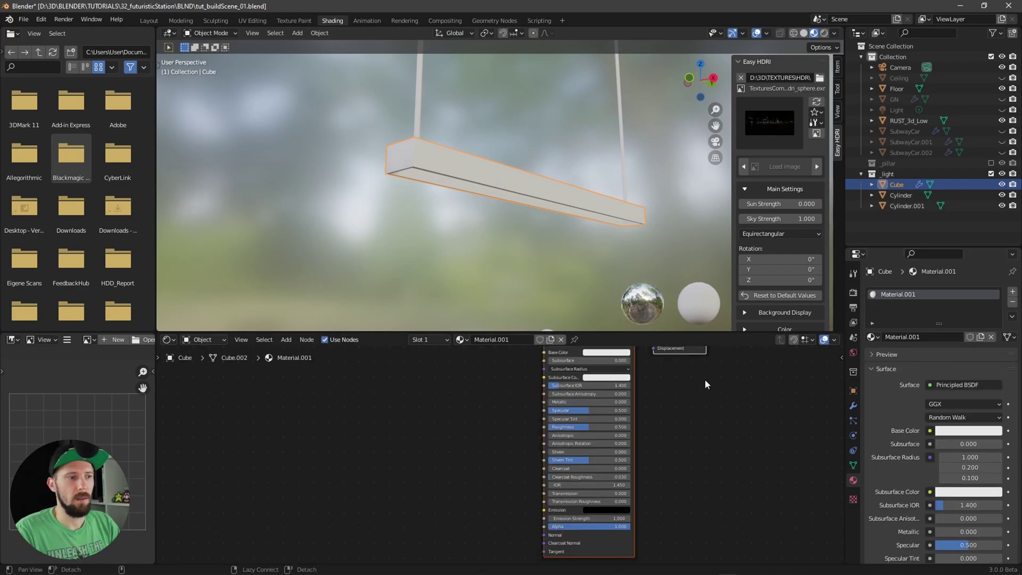
{"action": "double_click", "coordinate": [520, 341]}
{"action": "type", "text": "M_lightC"}
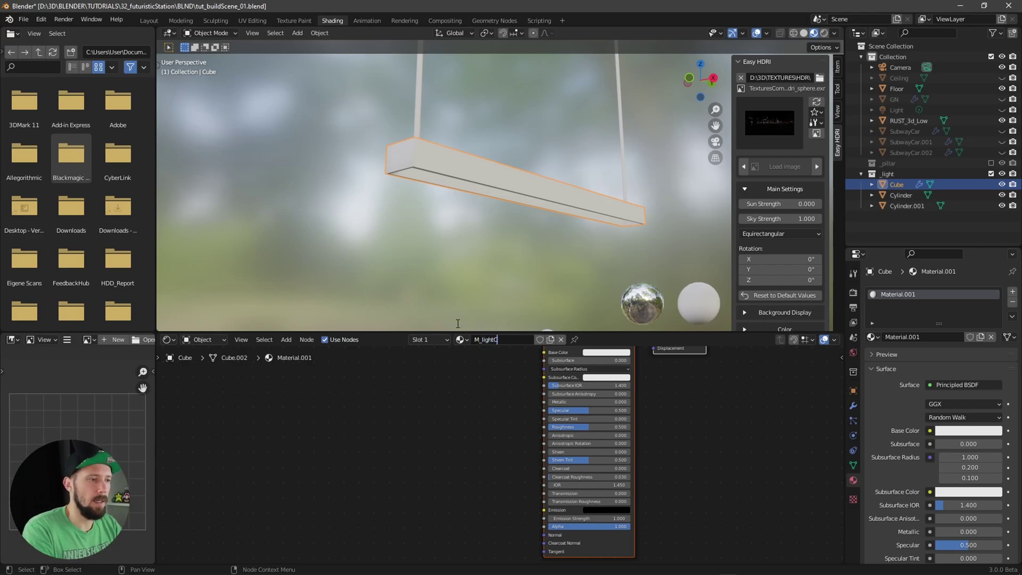
{"action": "key", "text": "Return"}
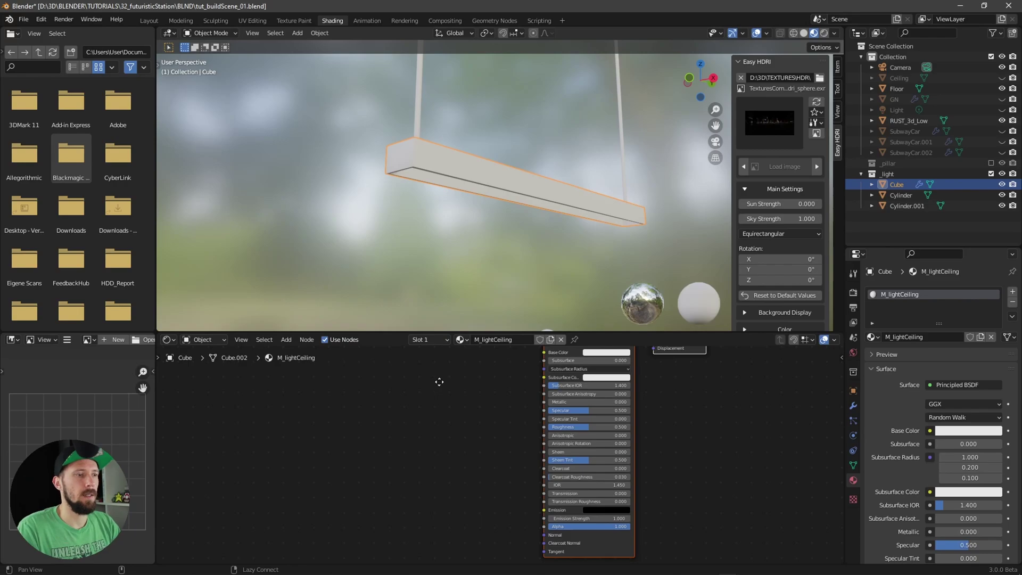
- Load the Metal031_2K NormalGL, Roughness, Color and Metalness maps into M_lightCeiling with the Principled Texture Setup
{"action": "key", "text": "KP_Decimal"}
{"action": "key", "text": "ctrl+shift+t"}
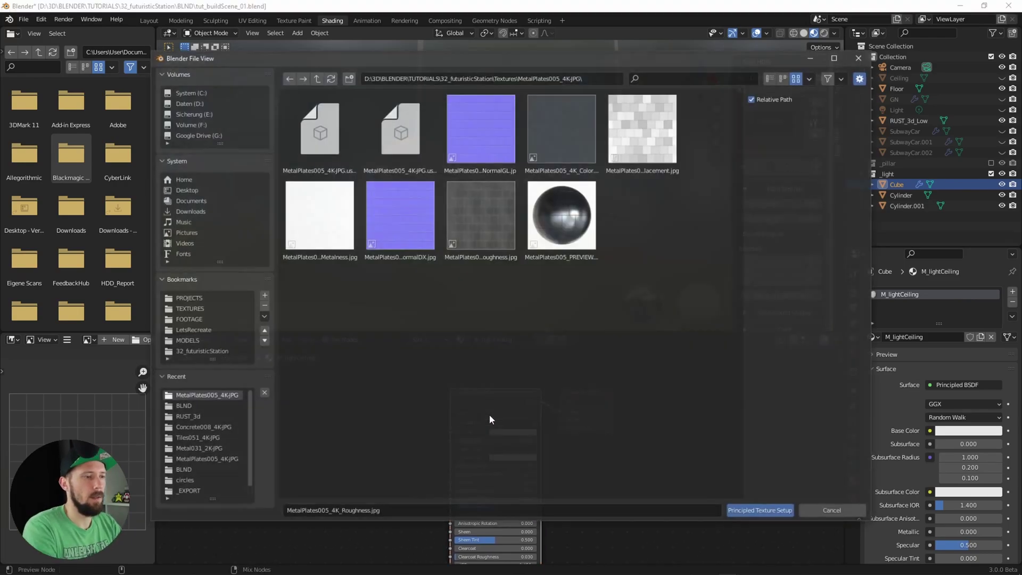
{"action": "key", "text": "BackSpace"}
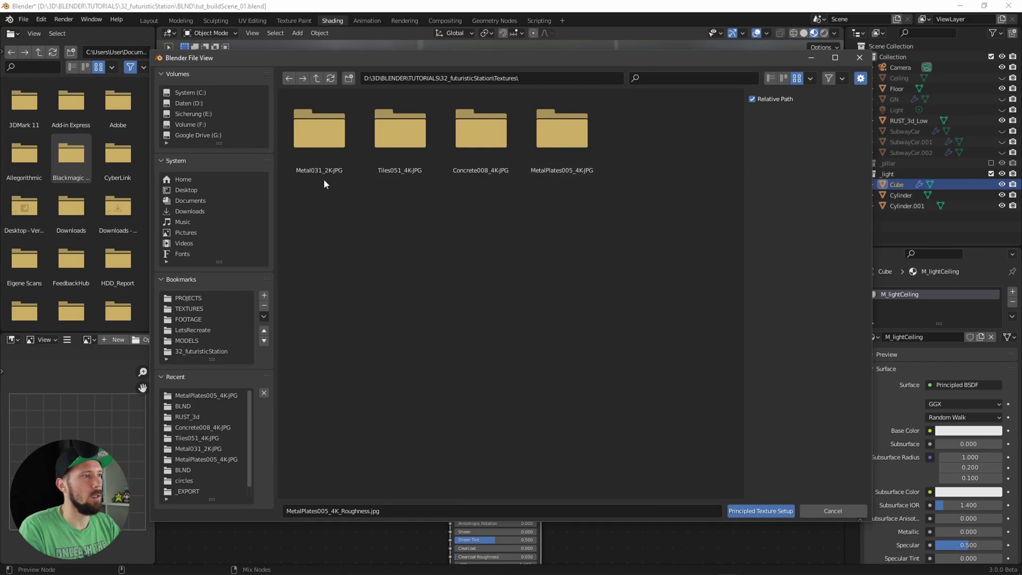
{"action": "double_click", "coordinate": [334, 152]}
{"action": "left_click", "coordinate": [494, 144]}
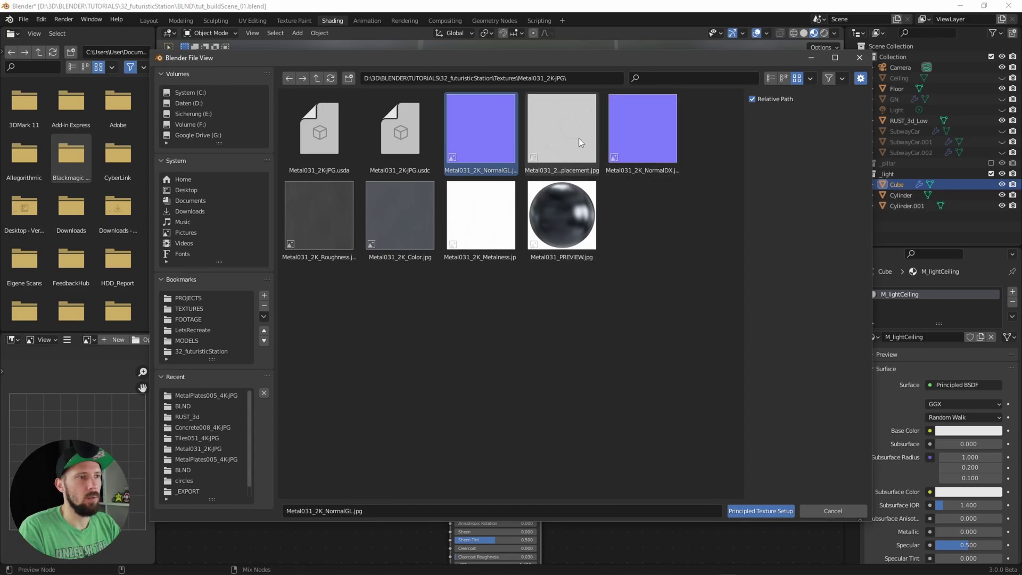
{"action": "left_click", "coordinate": [312, 218], "text": "shift"}
{"action": "left_click", "coordinate": [388, 240], "text": "shift"}
{"action": "left_click", "coordinate": [474, 224], "text": "shift"}
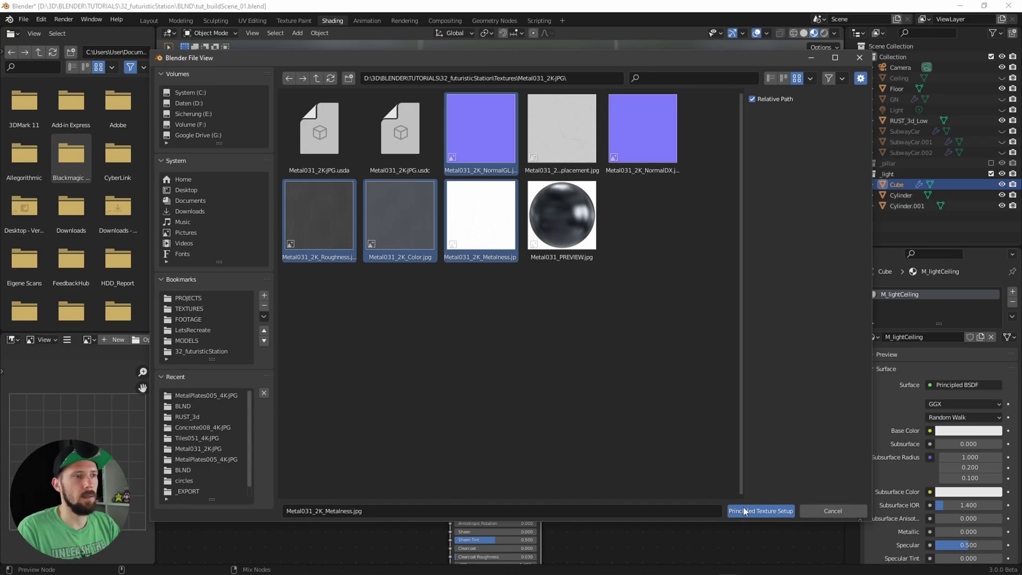
{"action": "left_click", "coordinate": [780, 512]}
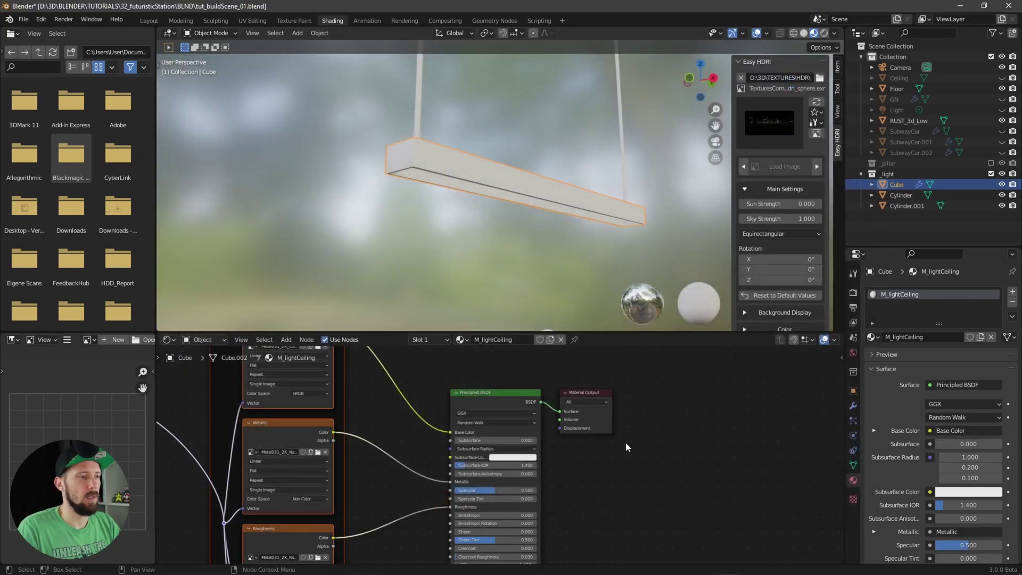
- Unwrap all faces of the lamp housing with Smart UV Project at the default settings
{"action": "scroll", "coordinate": [618, 150], "scroll_direction": "up", "scroll_amount": 5}
{"action": "scroll", "coordinate": [618, 150], "scroll_direction": "down", "scroll_amount": 4}
{"action": "middle_click_drag", "start_coordinate": [539, 191], "coordinate": [588, 239]}
{"action": "key", "text": "Tab"}
{"action": "key", "text": "a"}
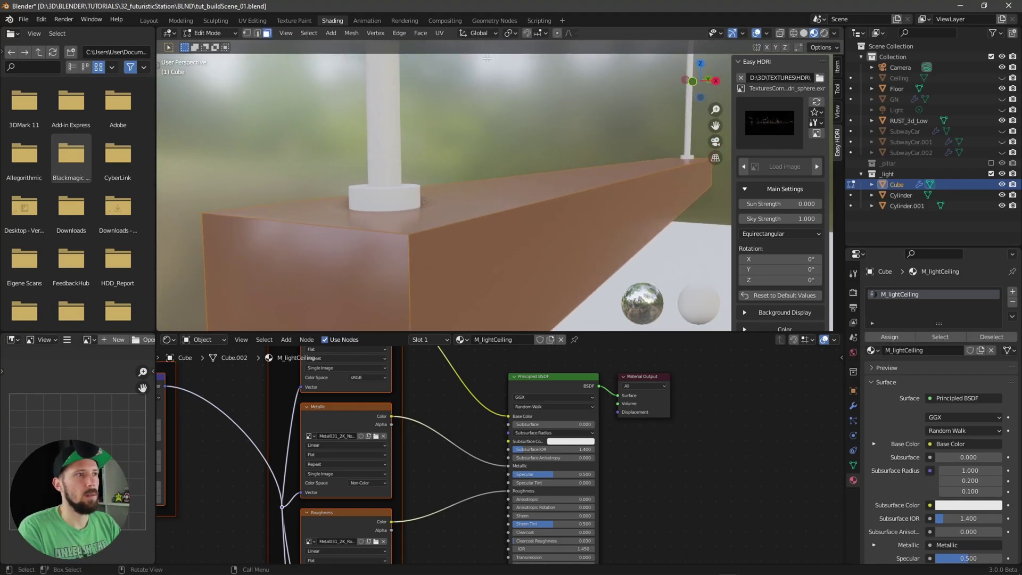
{"action": "left_click", "coordinate": [440, 33]}
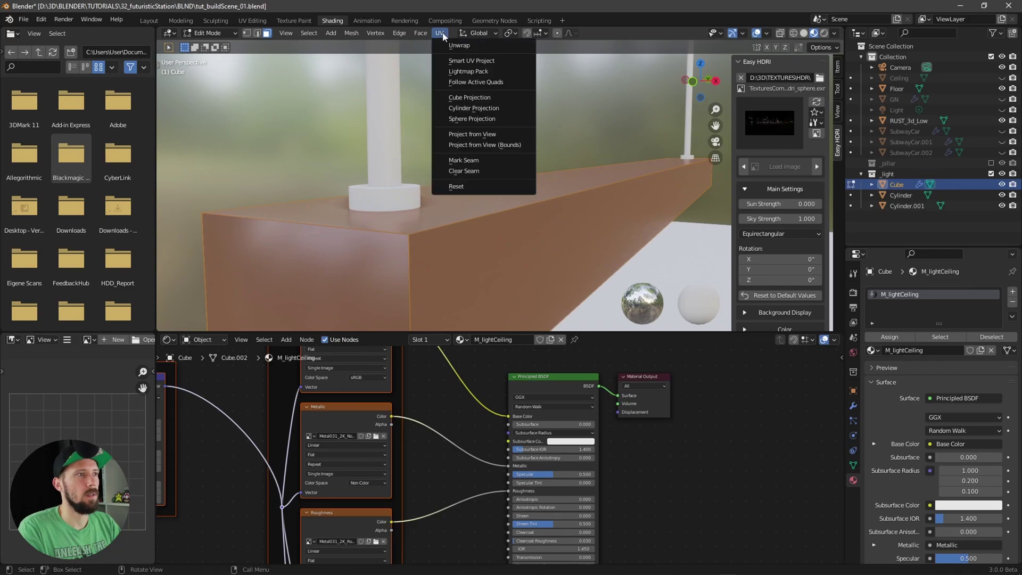
{"action": "left_click", "coordinate": [500, 62]}
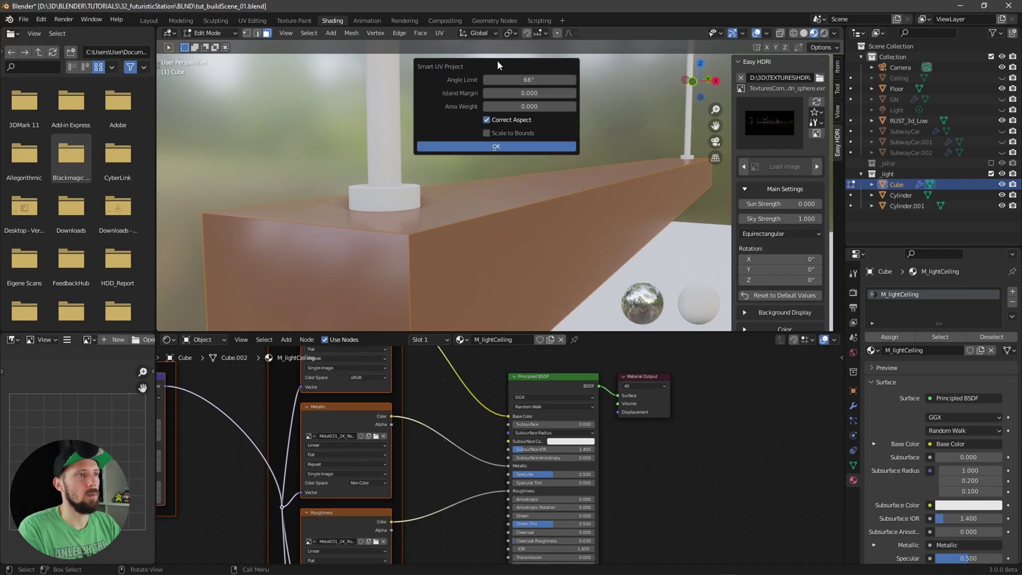
{"action": "left_click", "coordinate": [534, 147]}
{"action": "key", "text": "Tab"}
- Inspect the metal texture on the lamp housing's end, long side and recessed underside
{"action": "mouse_move", "coordinate": [544, 169]}
{"action": "middle_mouse_down"}
{"action": "mouse_move", "coordinate": [526, 172]}
{"action": "mouse_move", "coordinate": [564, 162]}
{"action": "mouse_move", "coordinate": [532, 154]}
{"action": "middle_mouse_up"}
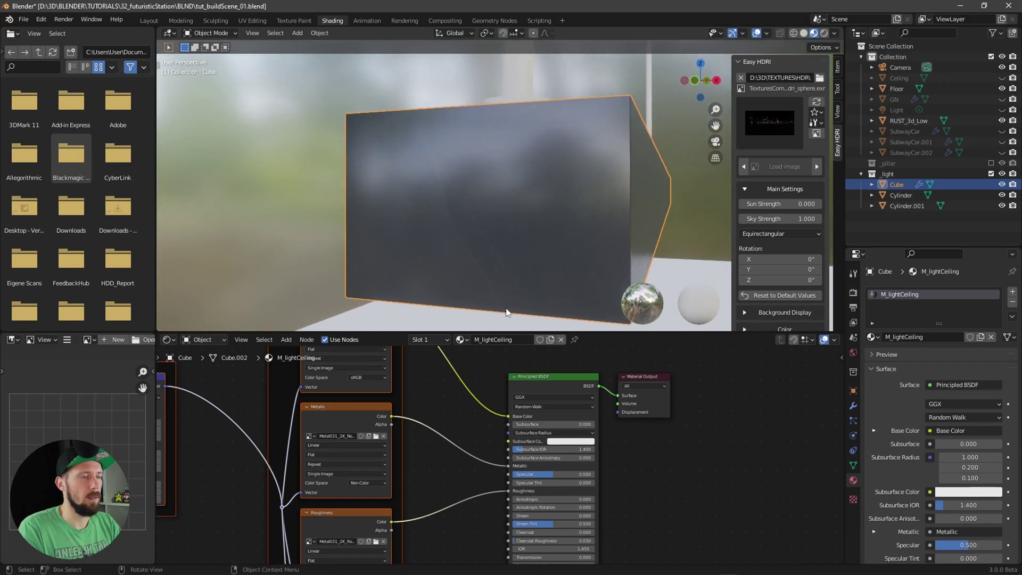
{"action": "mouse_move", "coordinate": [547, 190]}
{"action": "middle_mouse_down"}
{"action": "mouse_move", "coordinate": [551, 207]}
{"action": "mouse_move", "coordinate": [539, 204]}
{"action": "middle_mouse_up"}
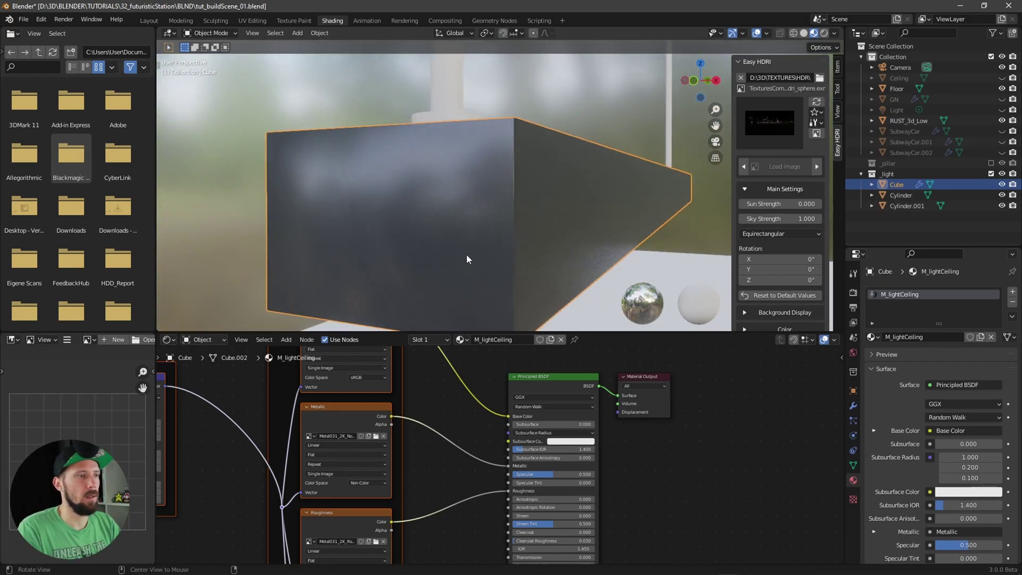
{"action": "mouse_move", "coordinate": [464, 219]}
{"action": "middle_mouse_down"}
{"action": "mouse_move", "coordinate": [435, 210]}
{"action": "mouse_move", "coordinate": [435, 190]}
{"action": "mouse_move", "coordinate": [492, 173]}
{"action": "mouse_move", "coordinate": [476, 191]}
{"action": "mouse_move", "coordinate": [509, 202]}
{"action": "mouse_move", "coordinate": [463, 220]}
{"action": "middle_mouse_up"}
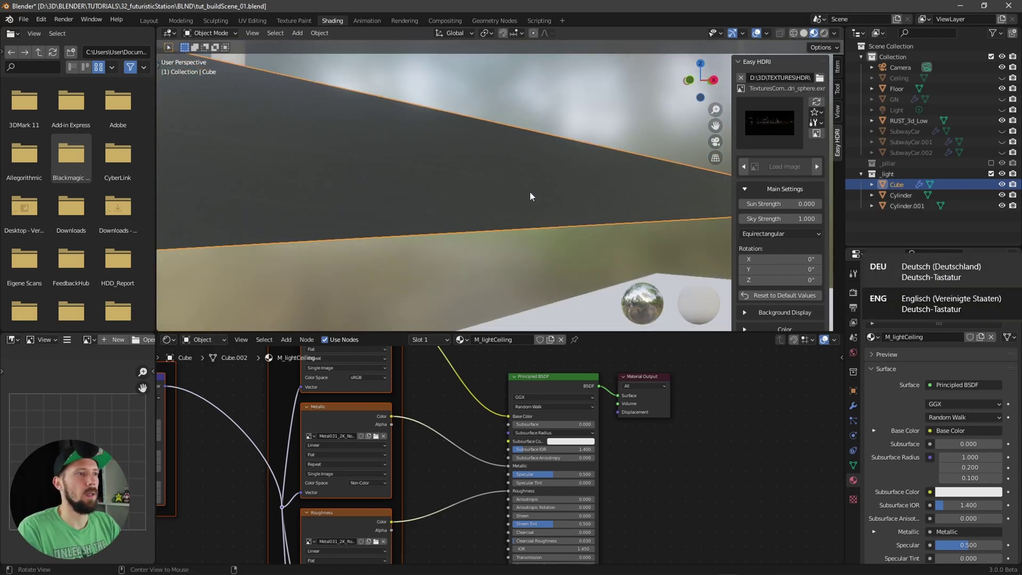
{"action": "mouse_move", "coordinate": [541, 203]}
{"action": "middle_mouse_down"}
{"action": "mouse_move", "coordinate": [522, 205]}
{"action": "mouse_move", "coordinate": [526, 217]}
{"action": "mouse_move", "coordinate": [559, 211]}
{"action": "middle_mouse_up"}
{"action": "scroll", "coordinate": [557, 213], "scroll_direction": "up", "scroll_amount": 3}
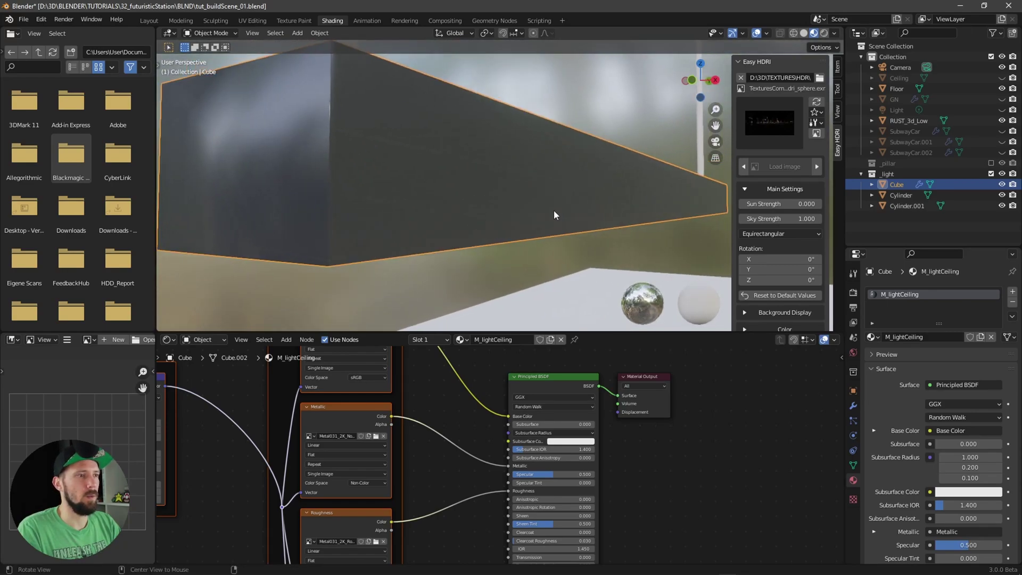
{"action": "middle_click_drag", "start_coordinate": [500, 211], "coordinate": [535, 214]}
{"action": "scroll", "coordinate": [572, 230], "scroll_direction": "down", "scroll_amount": 3}
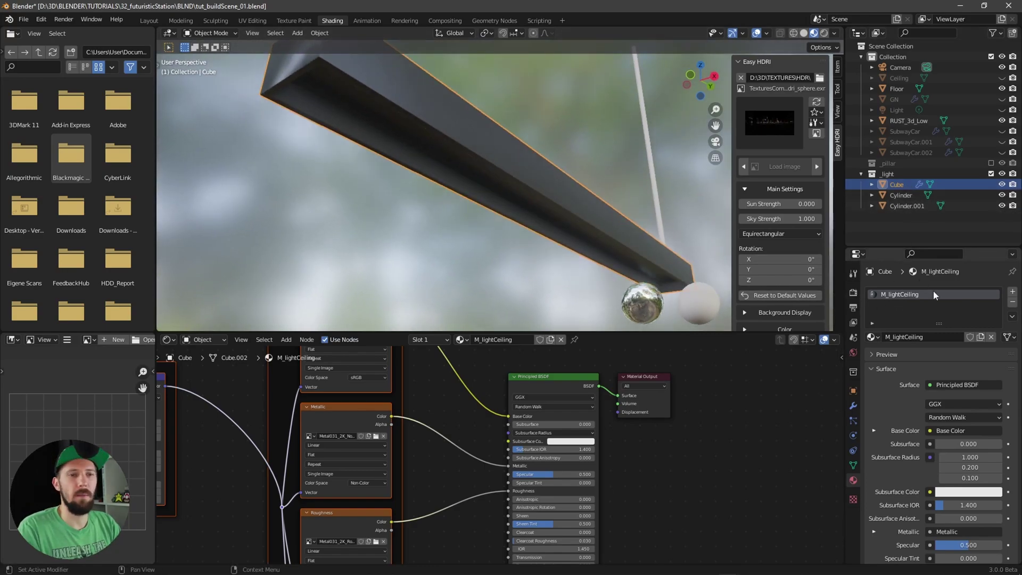
- Select the recessed underside face of the lamp housing and add a second material slot with a new material named M_lightCeilingLight
{"action": "key", "text": "Tab"}
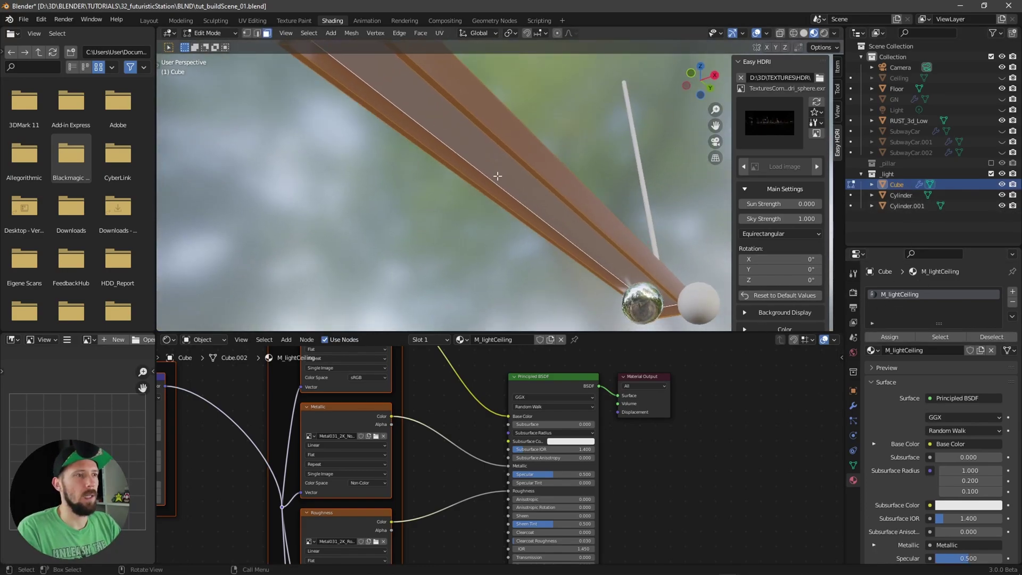
{"action": "left_click", "coordinate": [496, 177]}
{"action": "middle_click_drag", "start_coordinate": [602, 154], "coordinate": [599, 175], "text": "shift"}
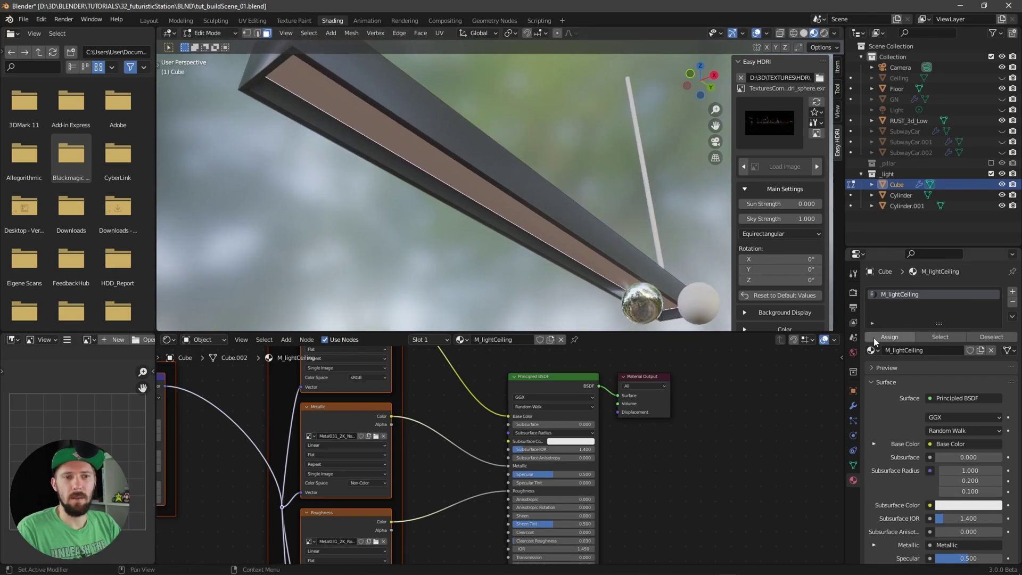
{"action": "left_click", "coordinate": [1013, 292]}
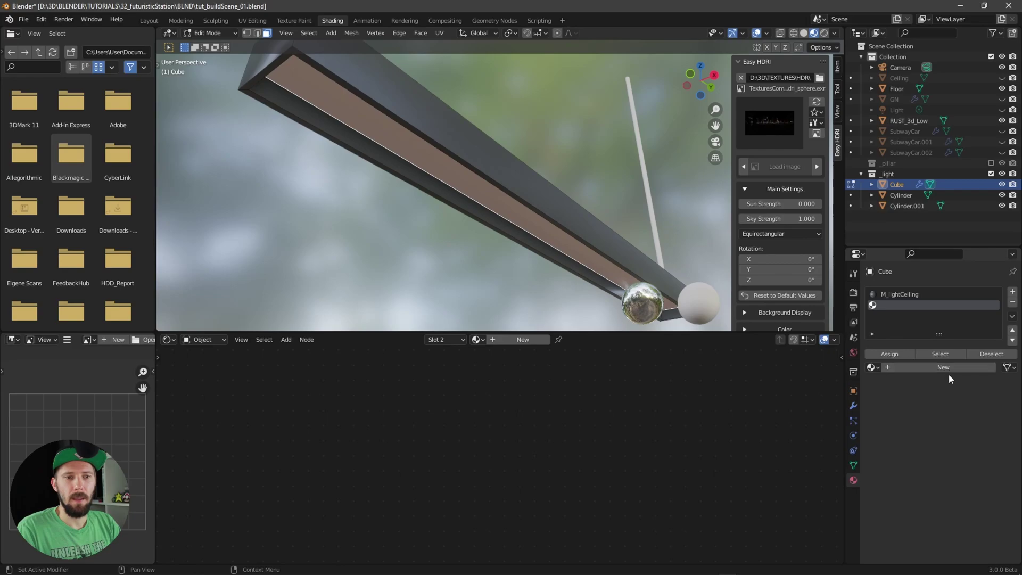
{"action": "left_click", "coordinate": [937, 369]}
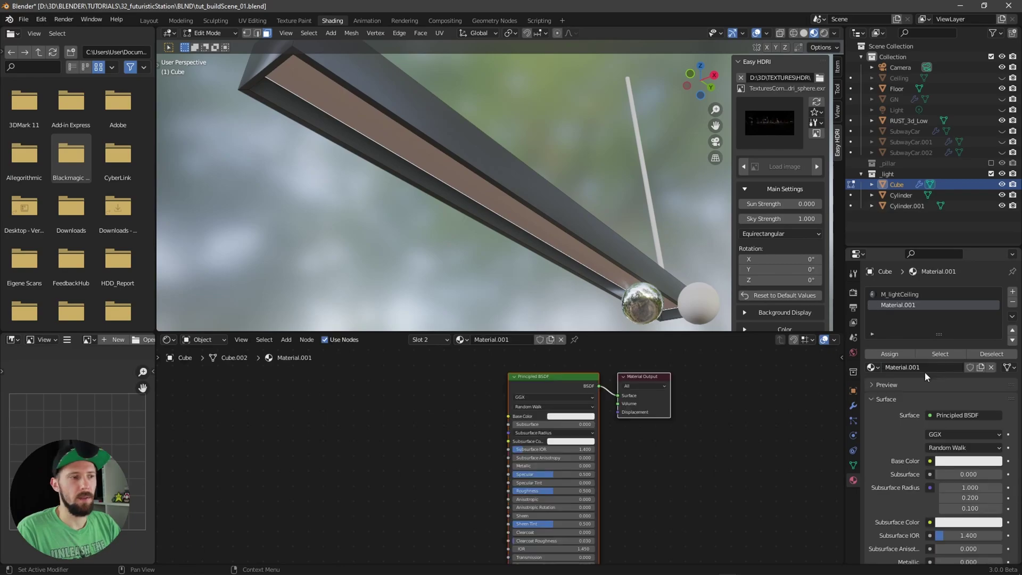
{"action": "left_click", "coordinate": [496, 339]}
{"action": "type", "text": "M"}
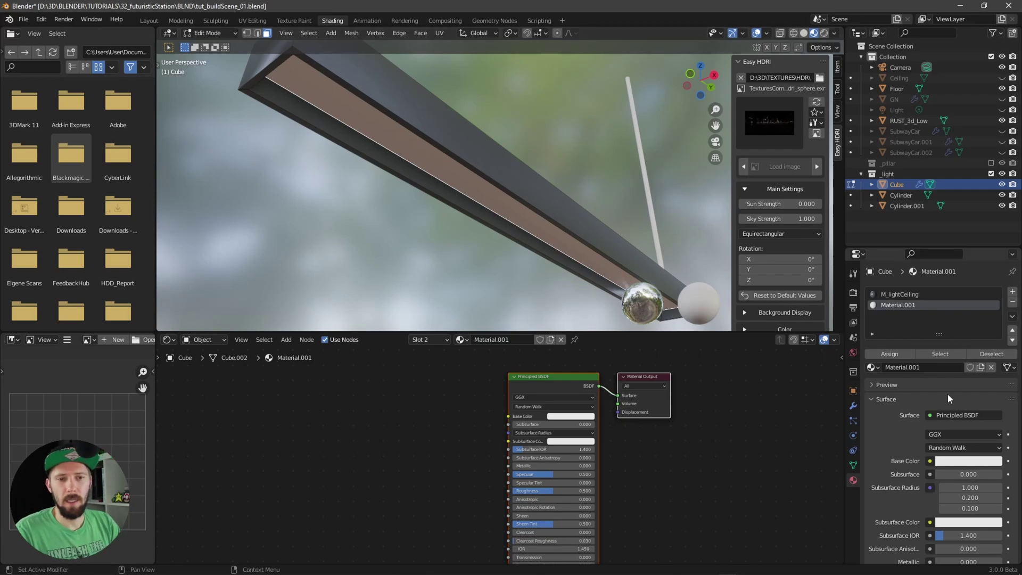
{"action": "left_click", "coordinate": [919, 367]}
{"action": "type", "text": "M_lightCeilingLight"}
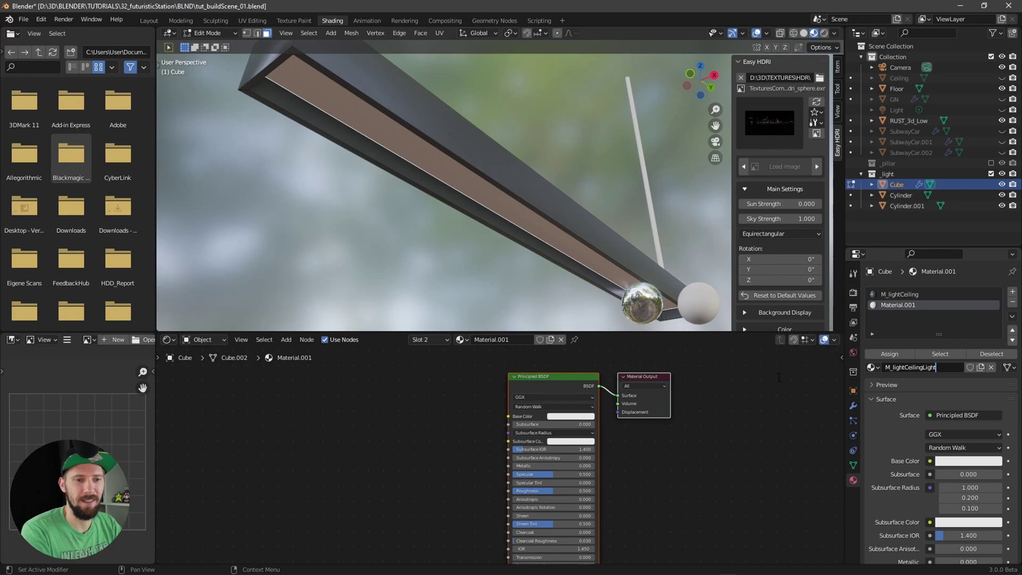
{"action": "key", "text": "Return"}
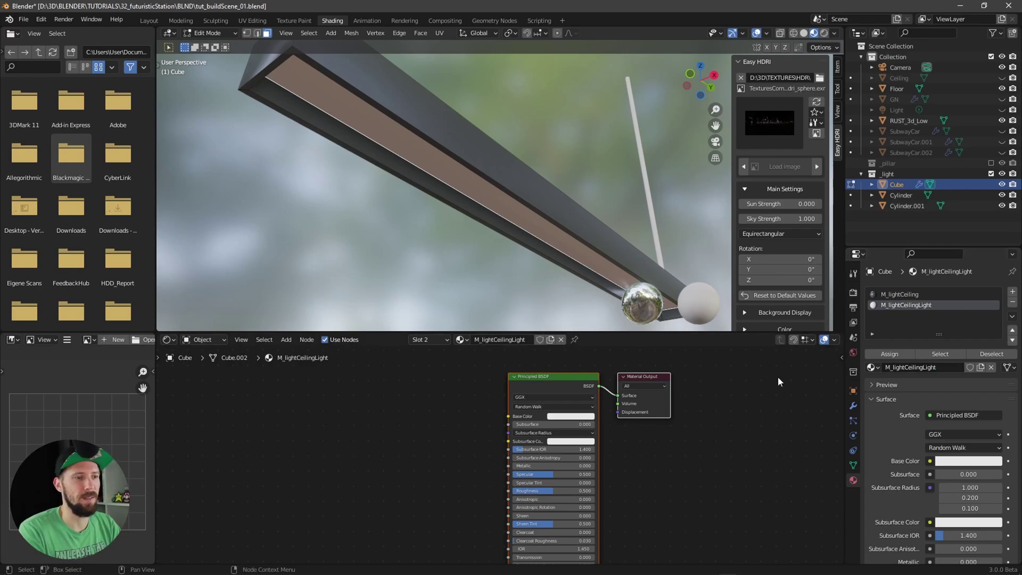
- Give M_lightCeilingLight a very pale bluish-white emission color and an emission strength of about 11.1
{"action": "scroll", "coordinate": [687, 407], "scroll_direction": "down", "scroll_amount": 5, "text": "shift"}
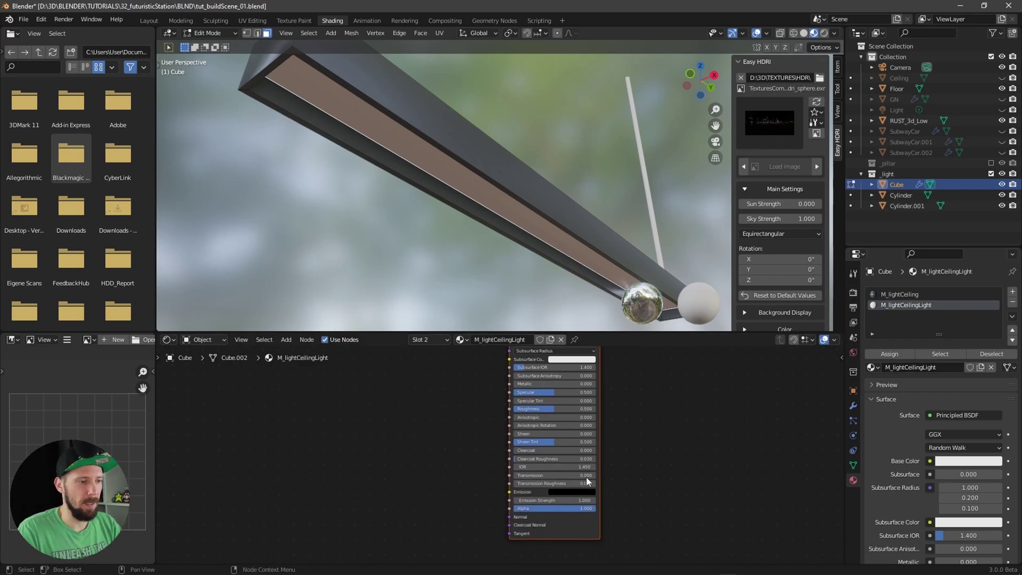
{"action": "left_click", "coordinate": [588, 492]}
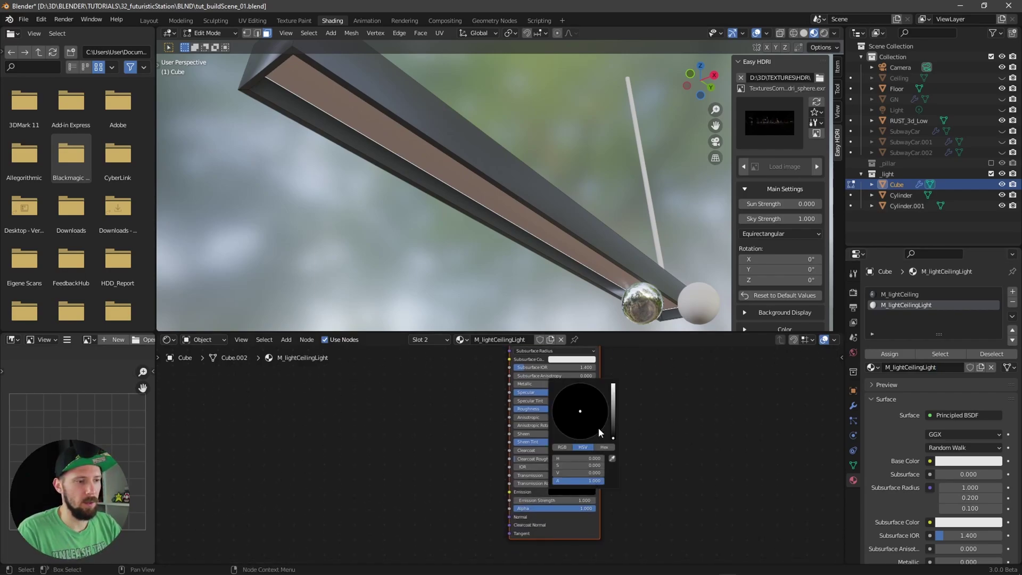
{"action": "left_click_drag", "start_coordinate": [612, 423], "coordinate": [598, 382]}
{"action": "left_click", "coordinate": [579, 419]}
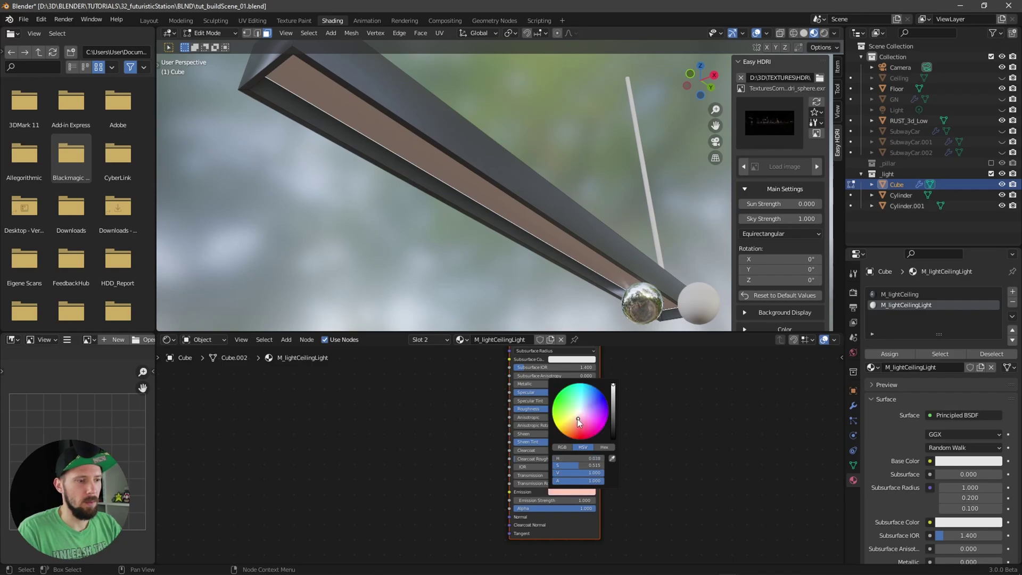
{"action": "left_click_drag", "start_coordinate": [578, 417], "coordinate": [581, 412]}
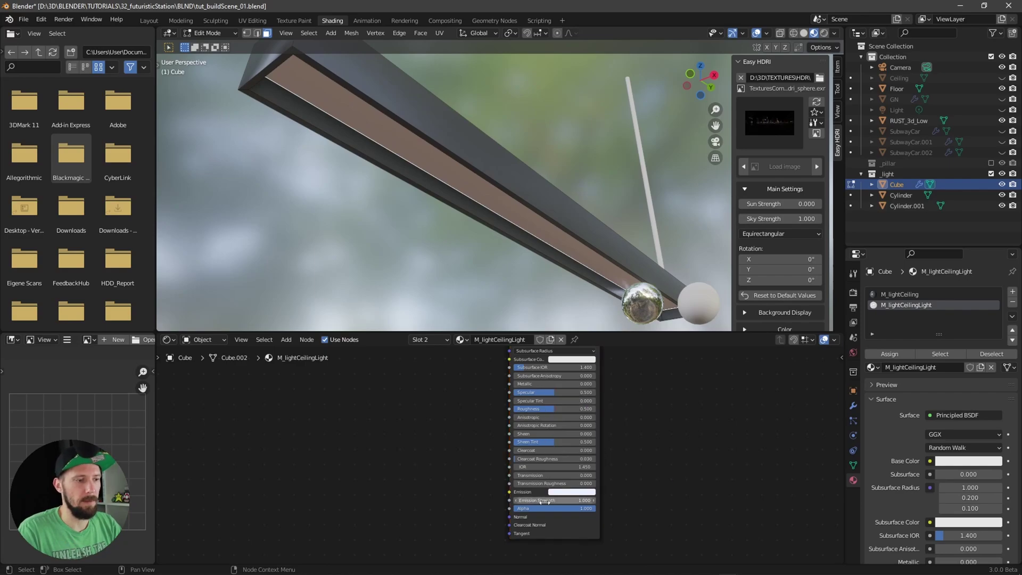
{"action": "left_click_drag", "start_coordinate": [550, 501], "coordinate": [609, 493]}
- Switch the viewport to Rendered shading and assign M_lightCeilingLight to the selected underside face
{"action": "middle_click_drag", "start_coordinate": [538, 251], "coordinate": [555, 256]}
{"action": "key", "text": "z"}
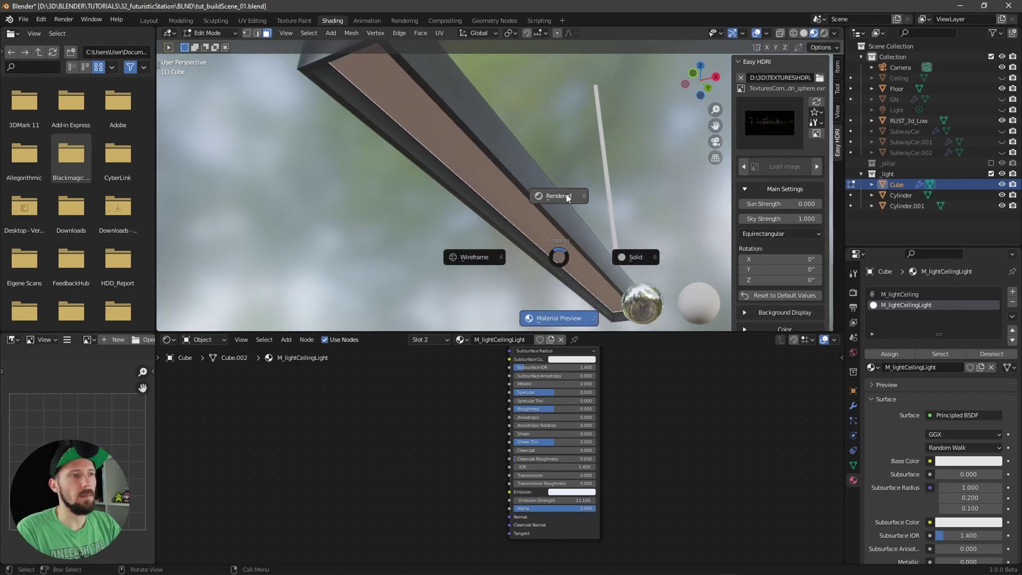
{"action": "left_click", "coordinate": [568, 201]}
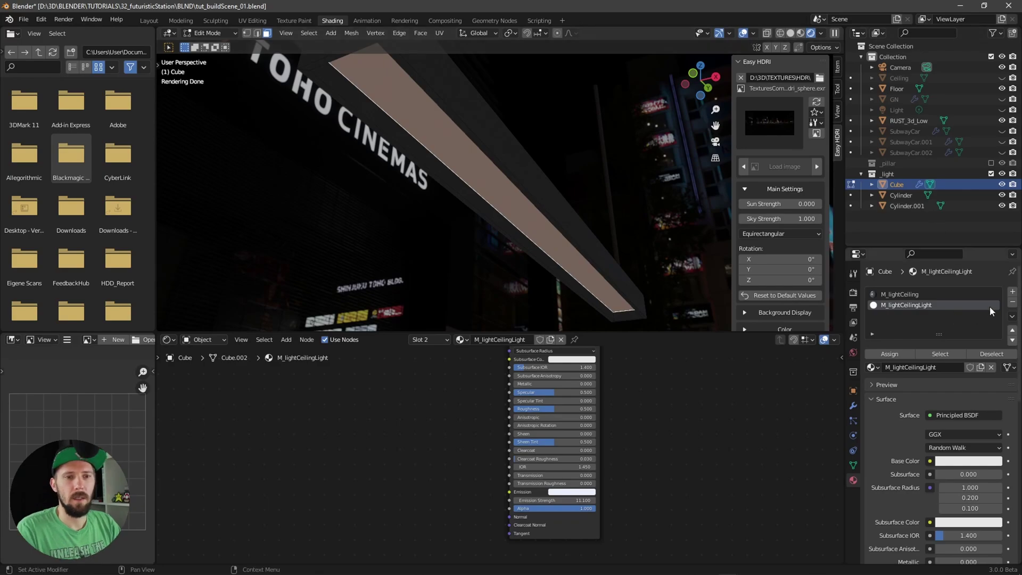
{"action": "left_click", "coordinate": [893, 358]}
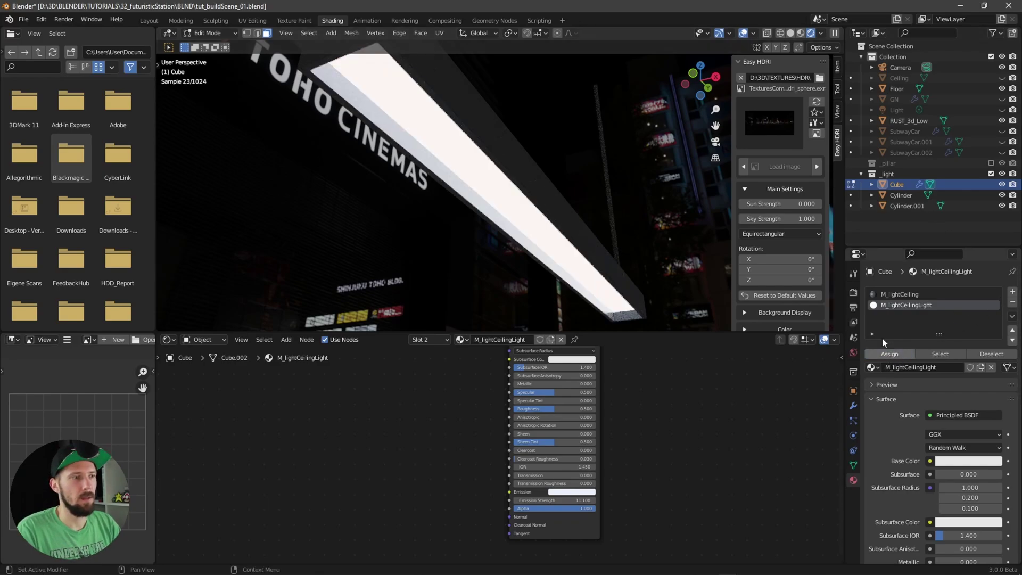
{"action": "middle_click_drag", "start_coordinate": [586, 176], "coordinate": [559, 237]}
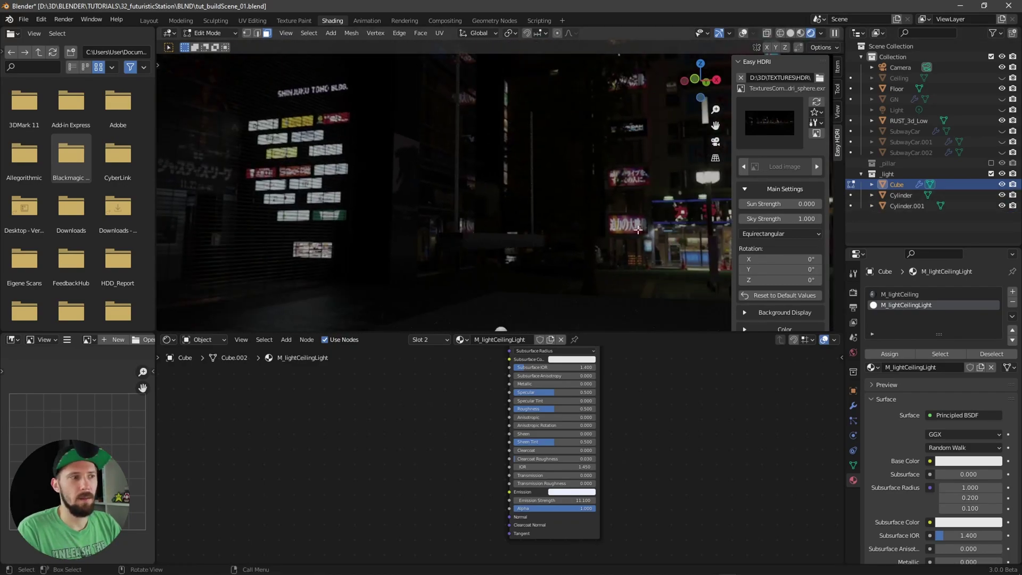
- Return the viewport to Material Preview and leave Edit Mode on the lamp housing
{"action": "left_click", "coordinate": [900, 196]}
{"action": "key", "text": "grave"}
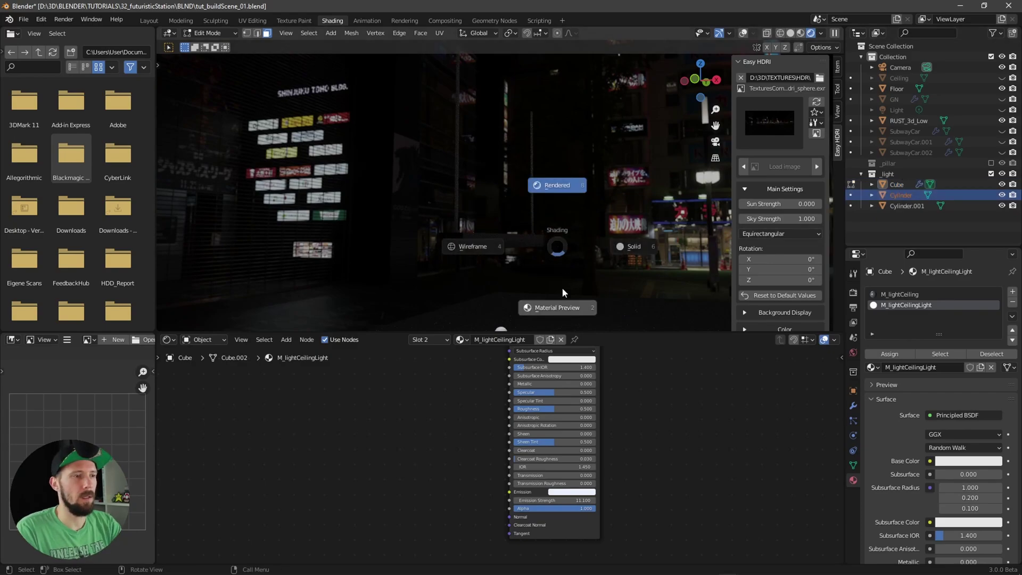
{"action": "left_click", "coordinate": [561, 283]}
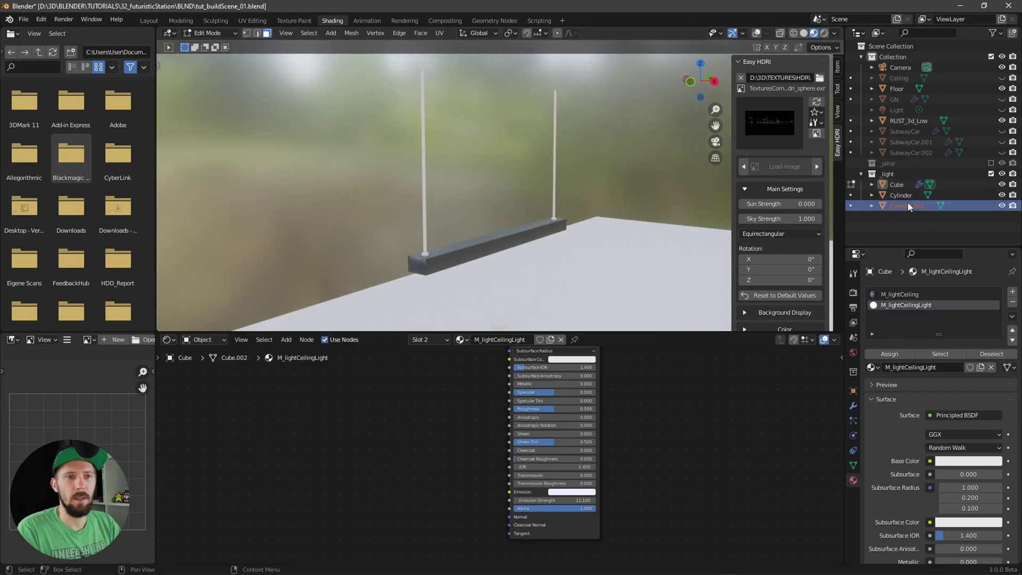
{"action": "key", "text": "Tab"}
- Assign the existing M_lightCeiling material to both suspension rods, Cylinder and Cylinder.001, and check the metal on them
{"action": "left_click", "coordinate": [886, 196]}
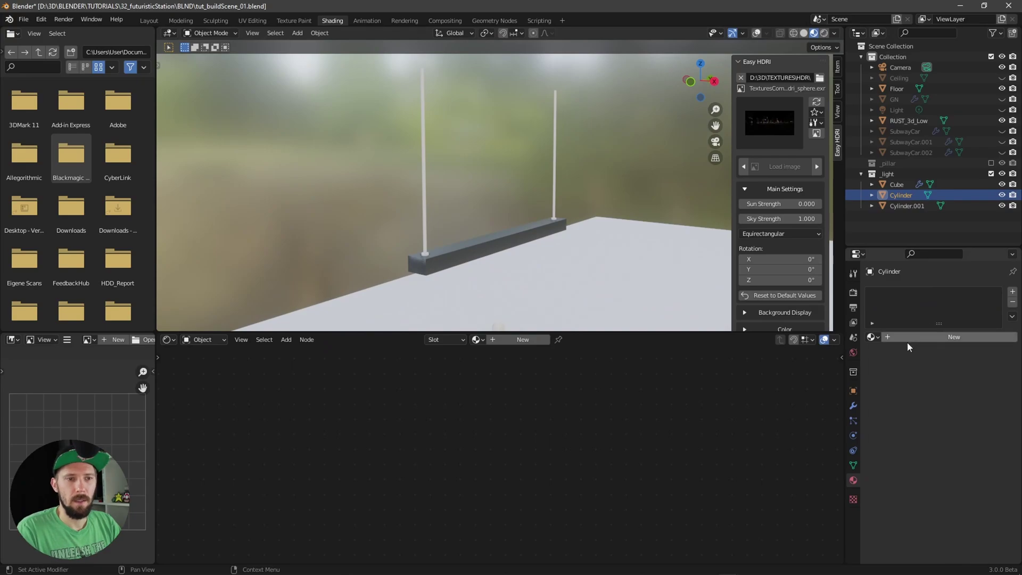
{"action": "left_click", "coordinate": [872, 338]}
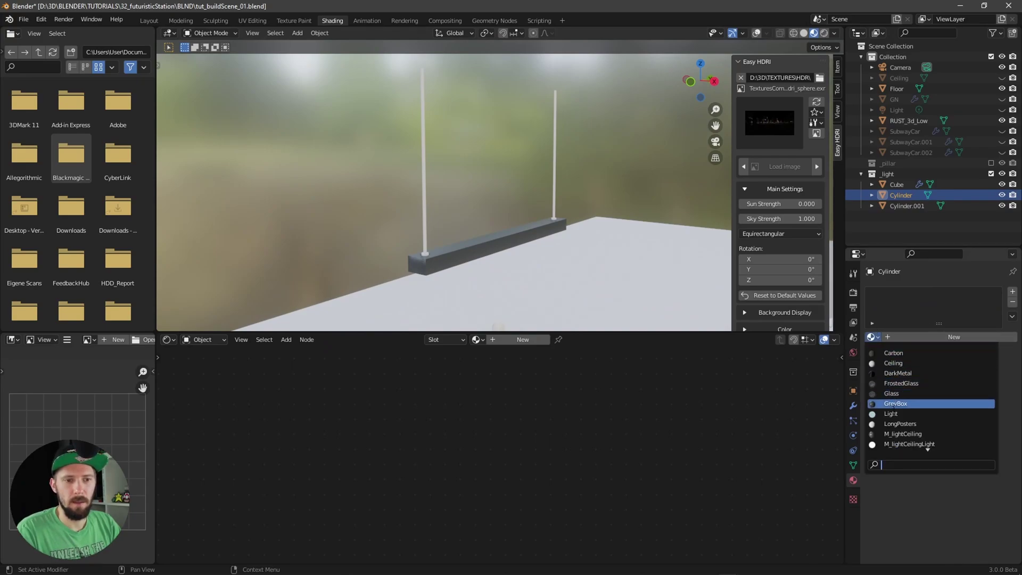
{"action": "left_click", "coordinate": [926, 435]}
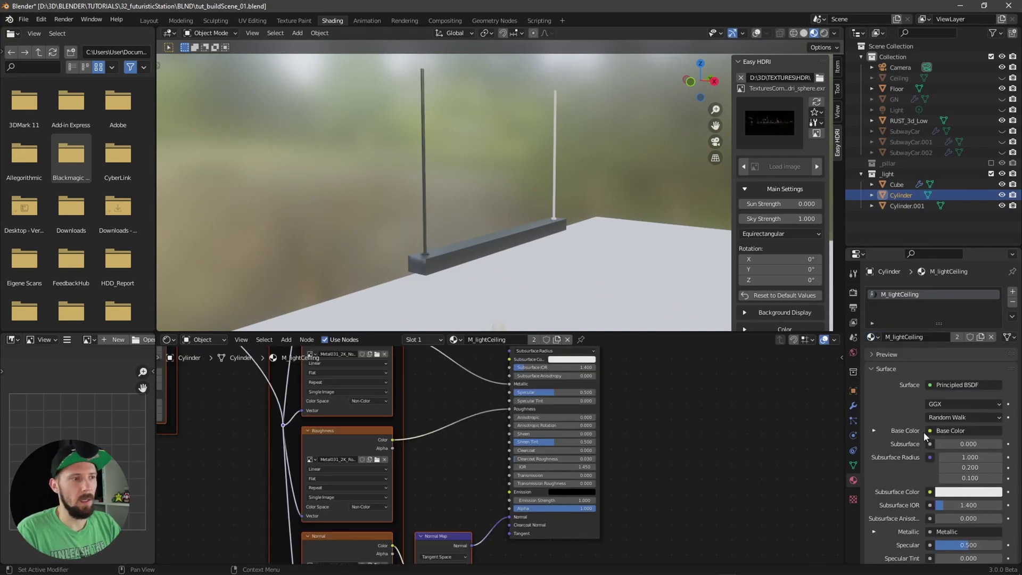
{"action": "left_click", "coordinate": [908, 206]}
{"action": "left_click", "coordinate": [872, 337]}
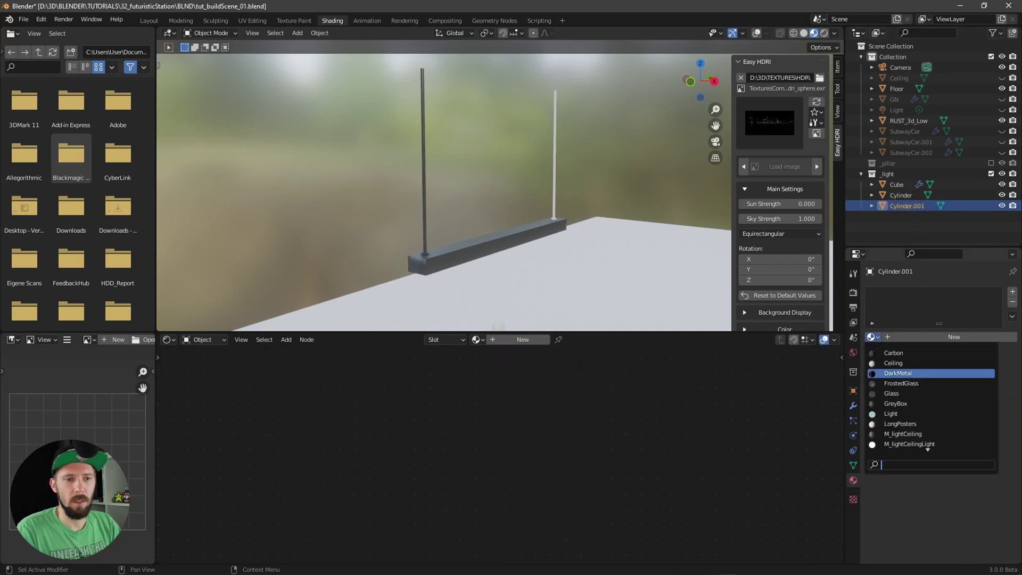
{"action": "left_click", "coordinate": [911, 434]}
{"action": "scroll", "coordinate": [541, 158], "scroll_direction": "up", "scroll_amount": 6}
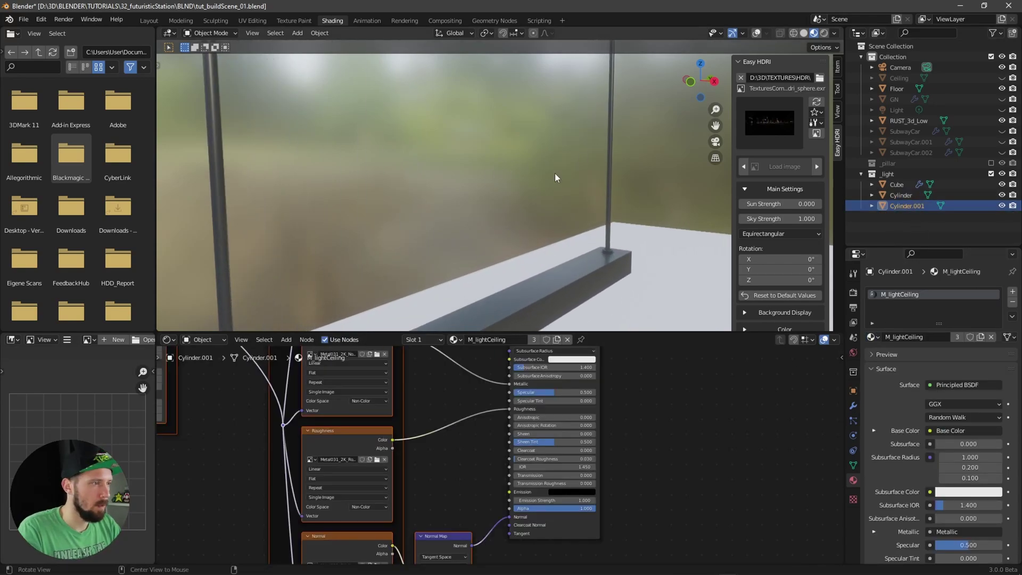
{"action": "scroll", "coordinate": [539, 174], "scroll_direction": "up", "scroll_amount": 8}
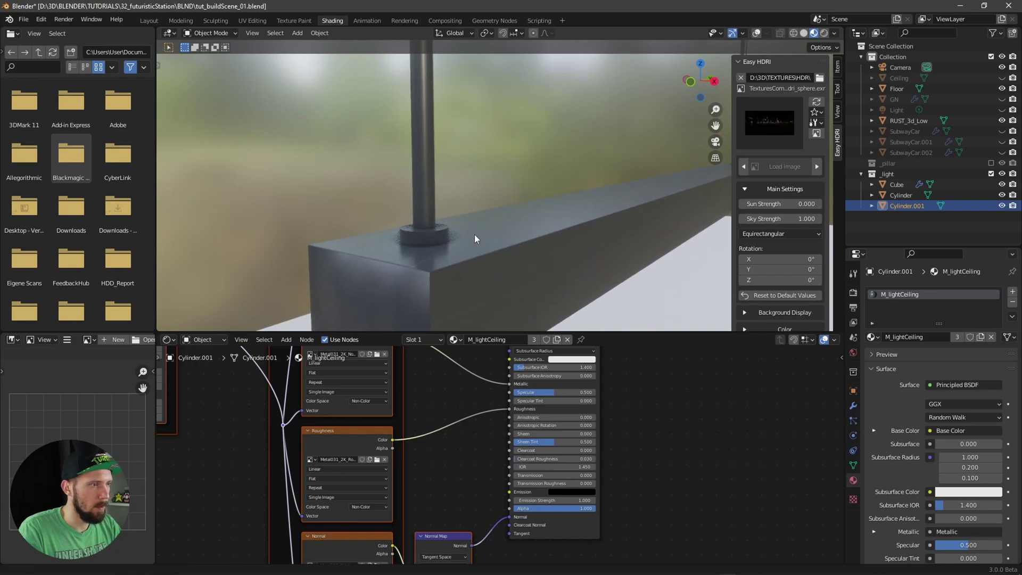
{"action": "scroll", "coordinate": [523, 212], "scroll_direction": "down", "scroll_amount": 3}
{"action": "middle_click_drag", "start_coordinate": [508, 221], "coordinate": [629, 251]}
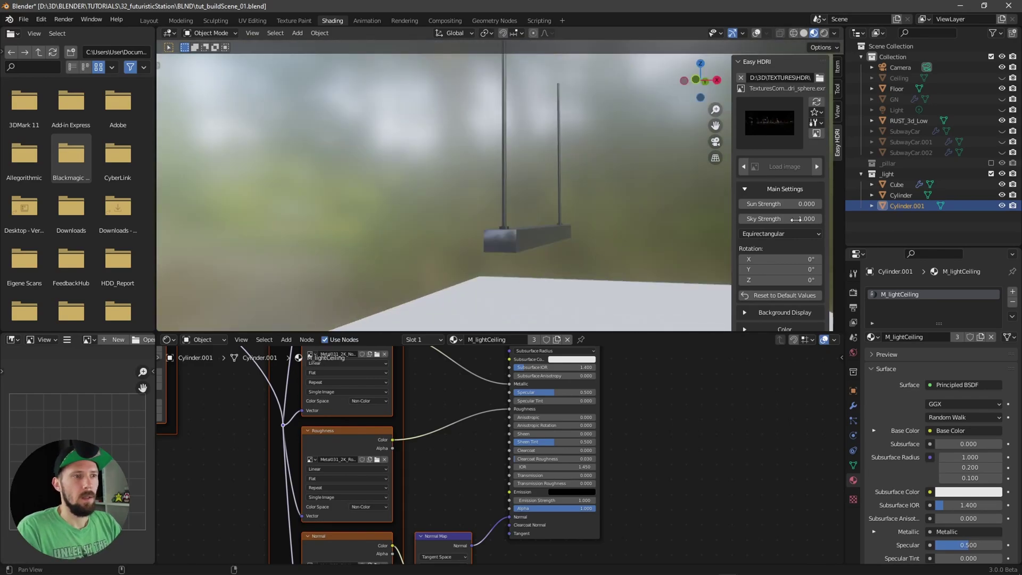
- Exclude the _light collection and show the GN object with the pillars and lamps placed through the station
{"action": "left_click", "coordinate": [929, 205], "text": "ctrl"}
{"action": "left_click", "coordinate": [992, 173]}
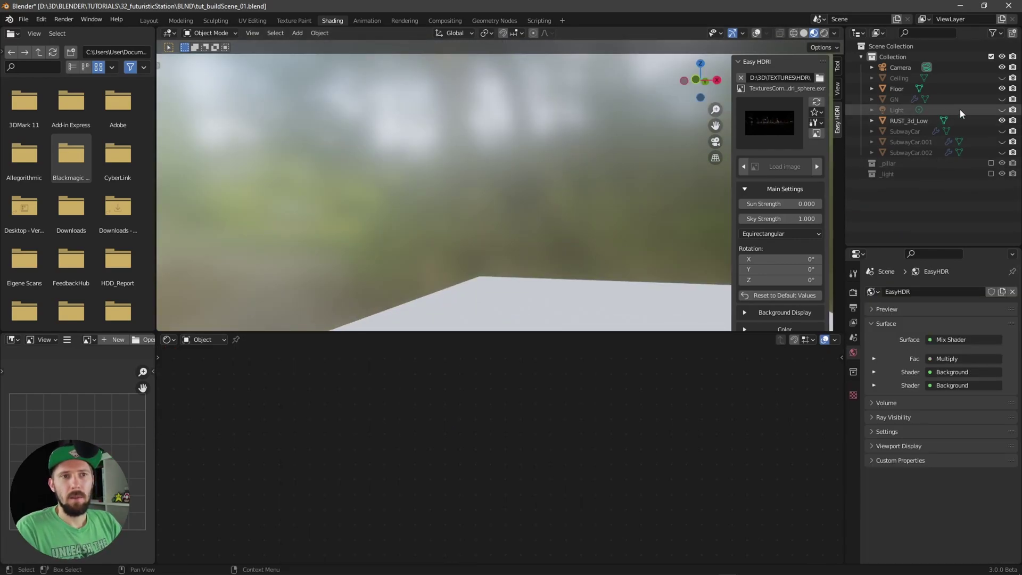
{"action": "left_click", "coordinate": [1002, 100]}
{"action": "mouse_move", "coordinate": [597, 205]}
{"action": "middle_mouse_down"}
{"action": "mouse_move", "coordinate": [507, 258]}
{"action": "mouse_move", "coordinate": [517, 231]}
{"action": "mouse_move", "coordinate": [602, 221]}
{"action": "mouse_move", "coordinate": [589, 263]}
{"action": "mouse_move", "coordinate": [613, 255]}
{"action": "middle_mouse_up"}
- Switch the viewport to Rendered shading and inspect the lighting from the lamps and pillars along the platform
{"action": "key", "text": "z"}
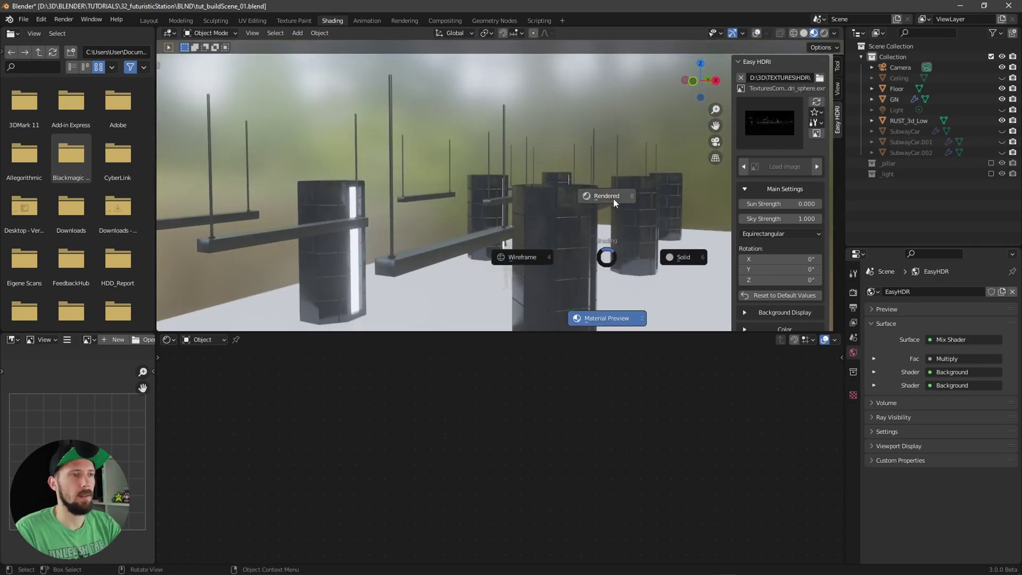
{"action": "left_click", "coordinate": [615, 200]}
{"action": "mouse_move", "coordinate": [633, 250]}
{"action": "middle_mouse_down"}
{"action": "mouse_move", "coordinate": [601, 202]}
{"action": "mouse_move", "coordinate": [600, 244]}
{"action": "mouse_move", "coordinate": [577, 235]}
{"action": "mouse_move", "coordinate": [521, 246]}
{"action": "mouse_move", "coordinate": [573, 267]}
{"action": "mouse_move", "coordinate": [630, 257]}
{"action": "mouse_move", "coordinate": [584, 252]}
{"action": "mouse_move", "coordinate": [596, 238]}
{"action": "mouse_move", "coordinate": [561, 251]}
{"action": "mouse_move", "coordinate": [584, 249]}
{"action": "middle_mouse_up"}
{"action": "scroll", "coordinate": [561, 251], "scroll_direction": "up", "scroll_amount": 5}
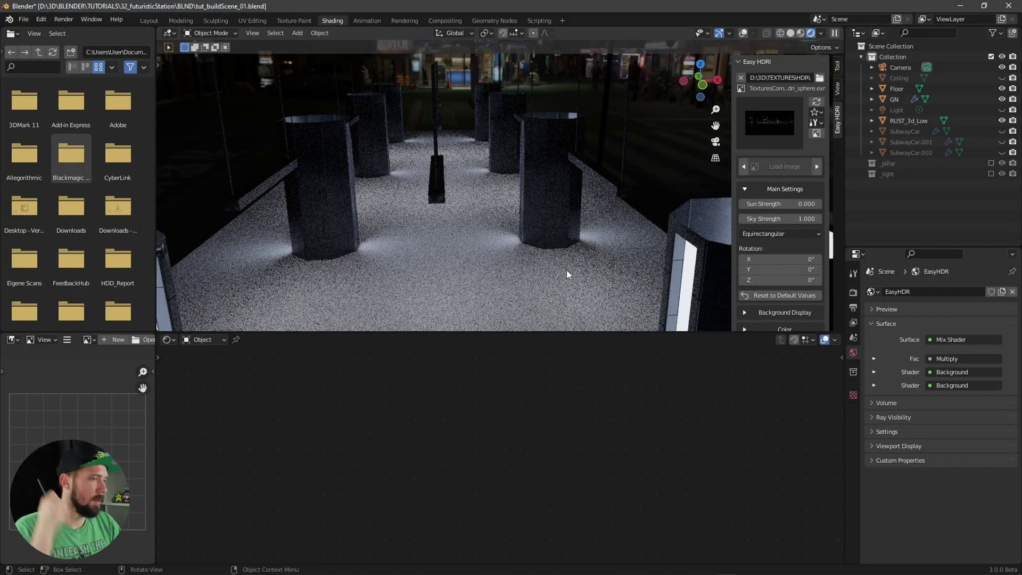
- Check the rendered lighting of the pillars and hanging lamps from several angles and return the viewport to Material Preview
{"action": "middle_click_drag", "start_coordinate": [549, 204], "coordinate": [554, 229]}
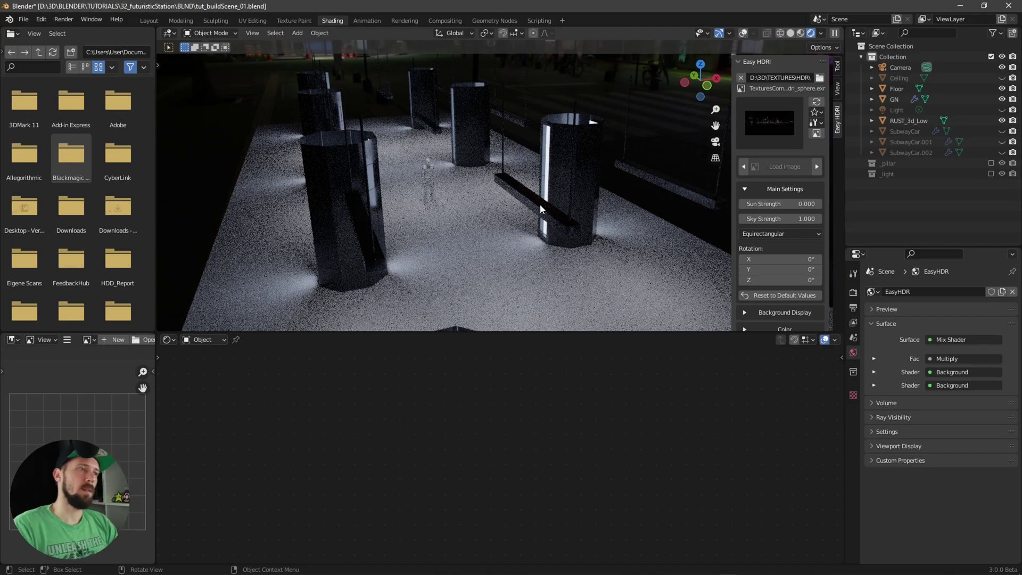
{"action": "middle_click_drag", "start_coordinate": [562, 231], "coordinate": [577, 248]}
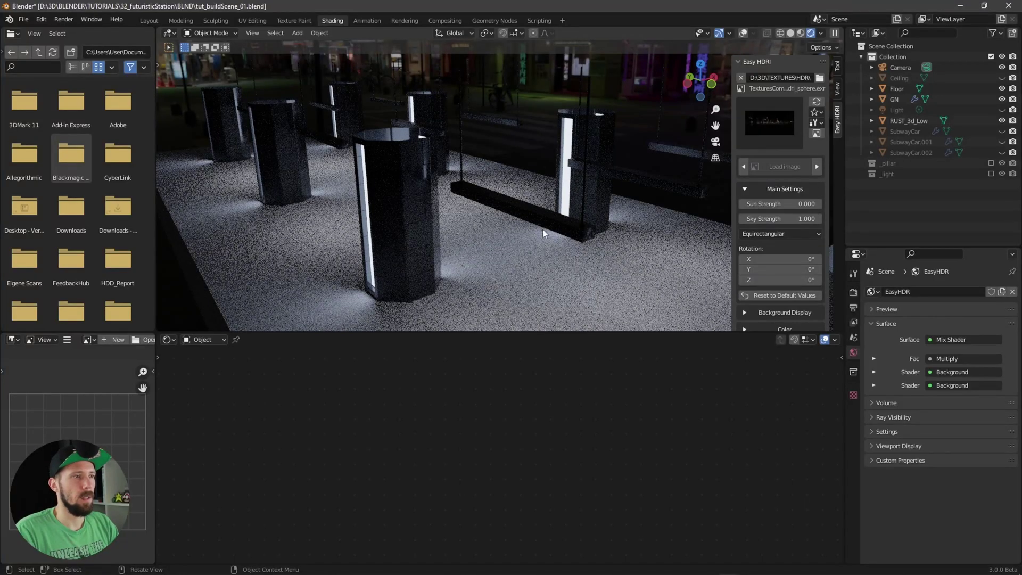
{"action": "middle_click_drag", "start_coordinate": [632, 236], "coordinate": [559, 158]}
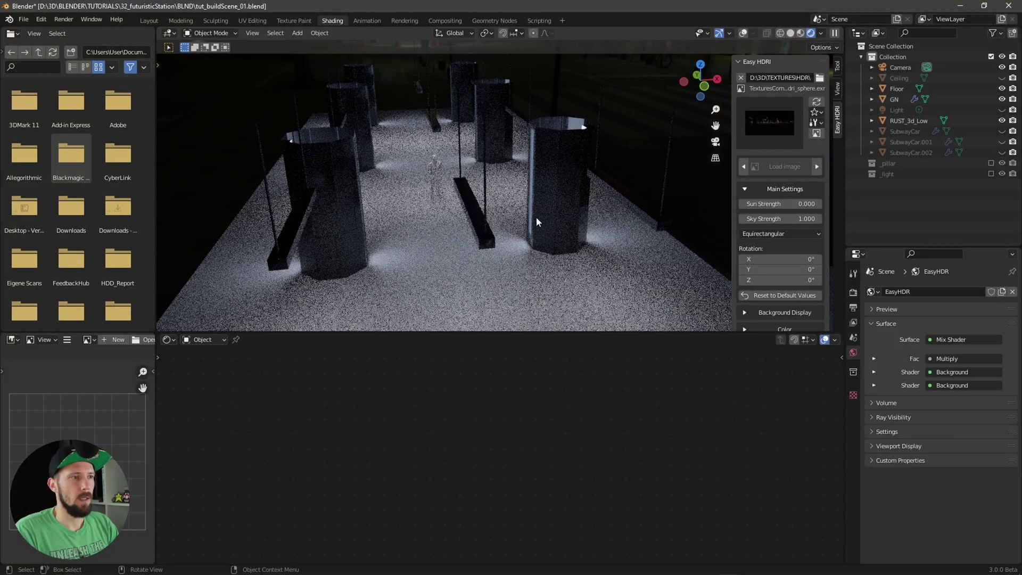
{"action": "middle_click_drag", "start_coordinate": [549, 278], "coordinate": [558, 269]}
{"action": "mouse_move", "coordinate": [571, 251]}
{"action": "middle_mouse_down"}
{"action": "mouse_move", "coordinate": [580, 248]}
{"action": "mouse_move", "coordinate": [532, 272]}
{"action": "mouse_move", "coordinate": [550, 243]}
{"action": "mouse_move", "coordinate": [545, 267]}
{"action": "mouse_move", "coordinate": [561, 270]}
{"action": "mouse_move", "coordinate": [568, 258]}
{"action": "mouse_move", "coordinate": [551, 274]}
{"action": "mouse_move", "coordinate": [575, 261]}
{"action": "middle_mouse_up"}
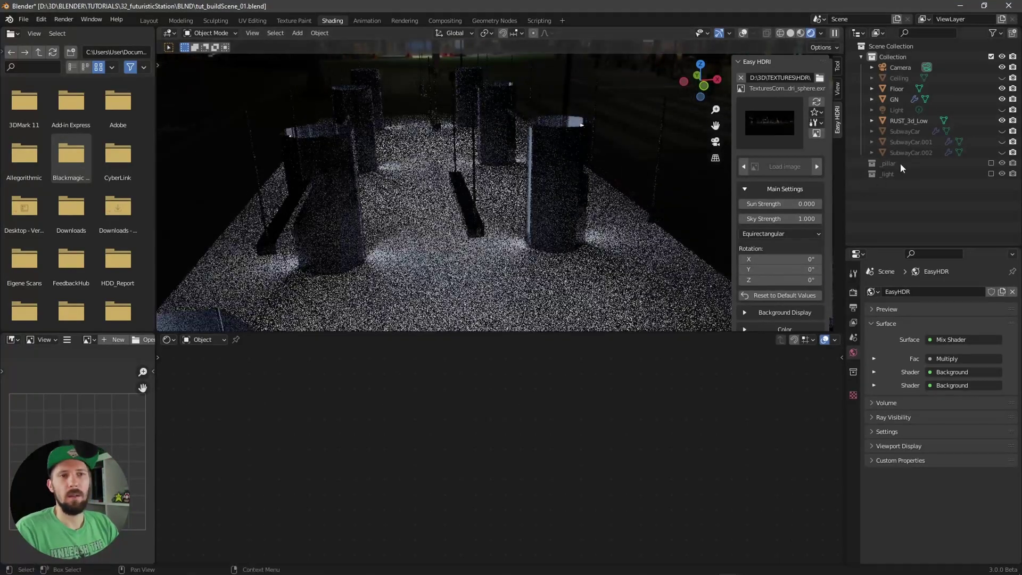
{"action": "key", "text": "z"}
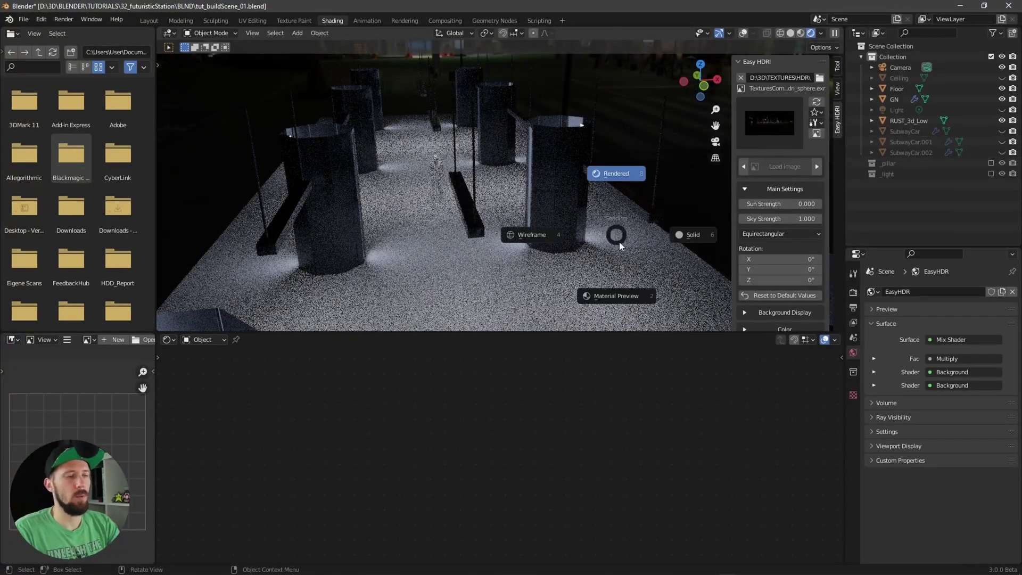
{"action": "left_click", "coordinate": [614, 293]}
- Select the floor and name its material M_floor
{"action": "mouse_move", "coordinate": [622, 287]}
{"action": "middle_mouse_down"}
{"action": "mouse_move", "coordinate": [535, 277]}
{"action": "mouse_move", "coordinate": [583, 285]}
{"action": "mouse_move", "coordinate": [610, 270]}
{"action": "mouse_move", "coordinate": [541, 298]}
{"action": "mouse_move", "coordinate": [428, 279]}
{"action": "mouse_move", "coordinate": [647, 234]}
{"action": "mouse_move", "coordinate": [598, 254]}
{"action": "middle_mouse_up"}
{"action": "left_click", "coordinate": [428, 279]}
{"action": "left_click", "coordinate": [523, 340]}
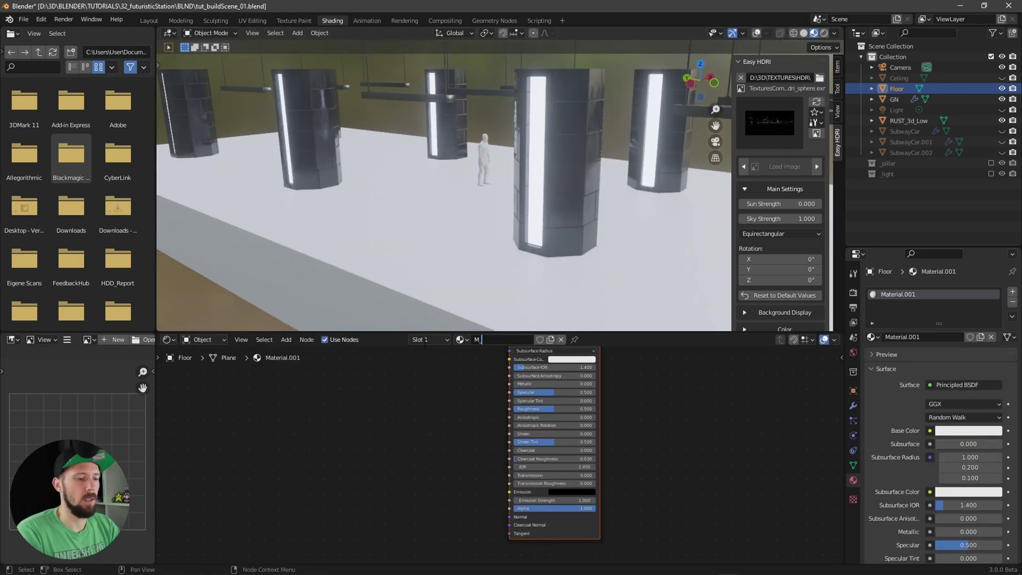
{"action": "middle_click_drag", "start_coordinate": [424, 343], "coordinate": [370, 426]}
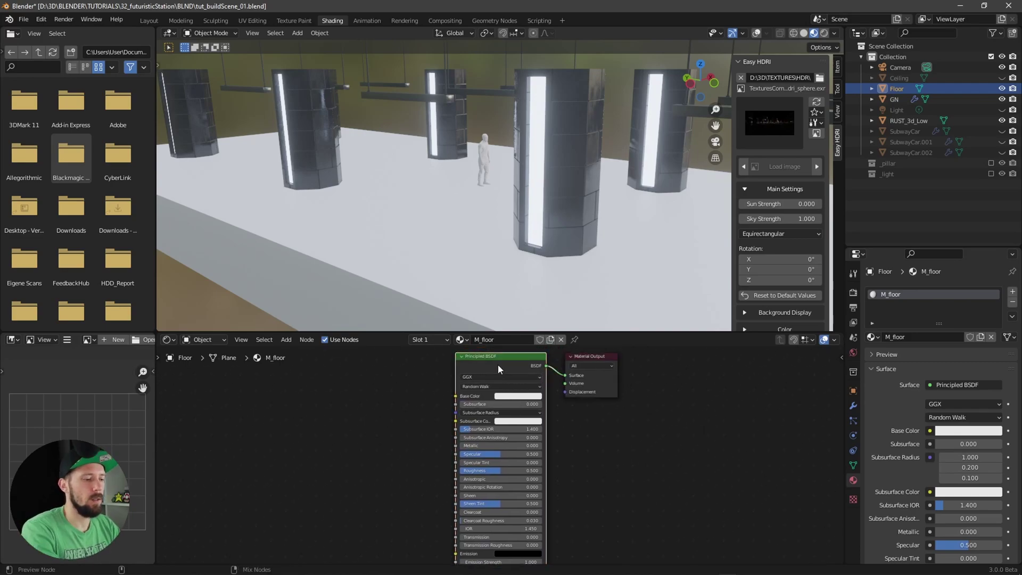
- Set up the floor's Principled BSDF with the NormalGL, Roughness and Color images from the Tiles051_4K-JPG texture folder
{"action": "key", "text": "ctrl+shift+t"}
{"action": "left_click", "coordinate": [319, 80]}
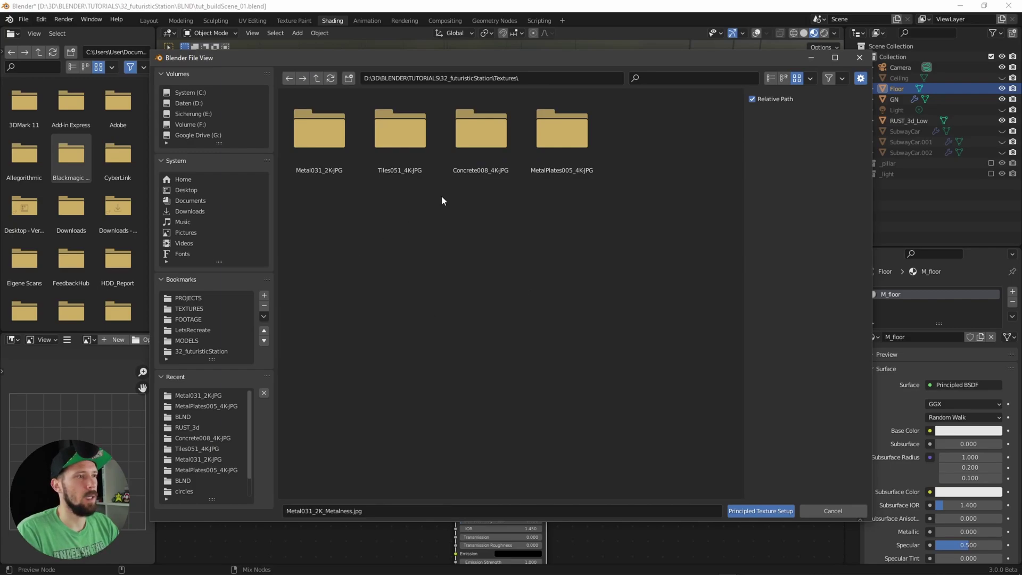
{"action": "double_click", "coordinate": [401, 132]}
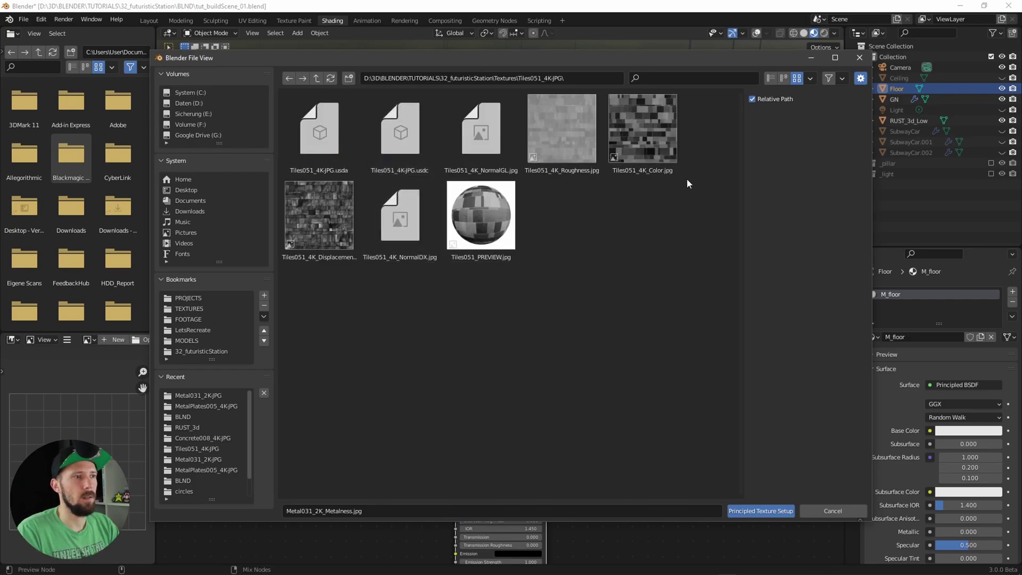
{"action": "left_click", "coordinate": [488, 156]}
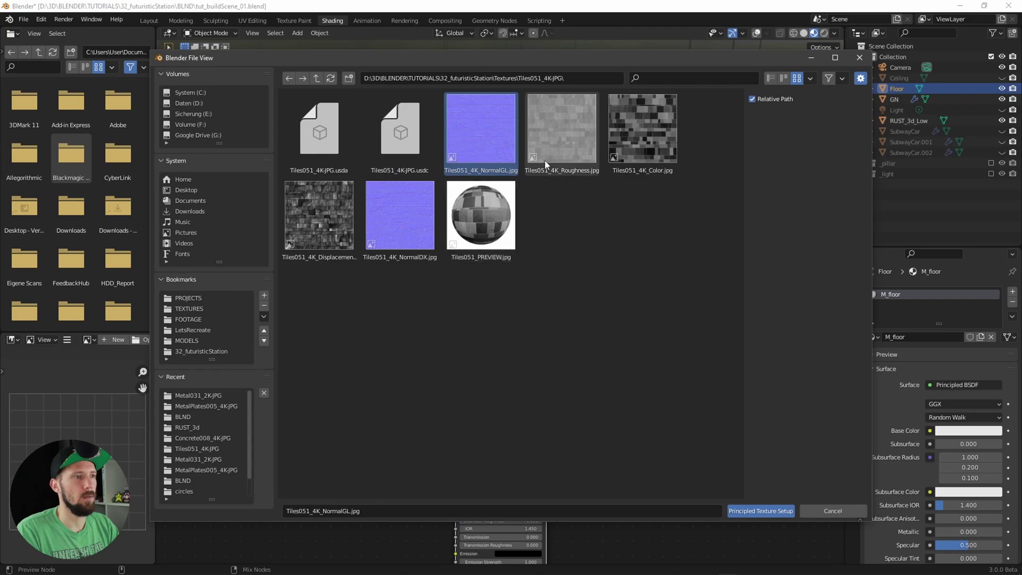
{"action": "left_click", "coordinate": [559, 139], "text": "shift"}
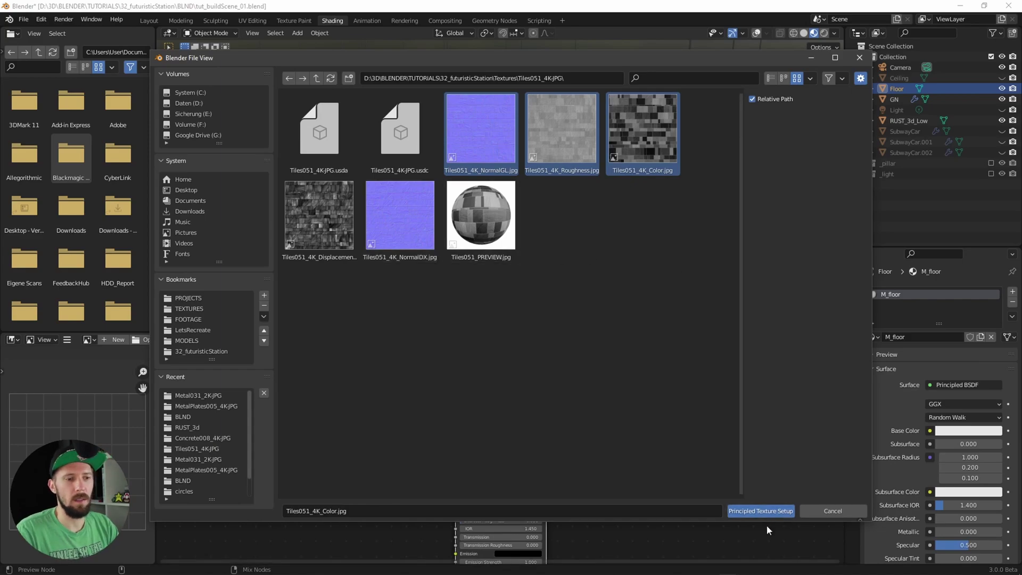
{"action": "left_click", "coordinate": [771, 512]}
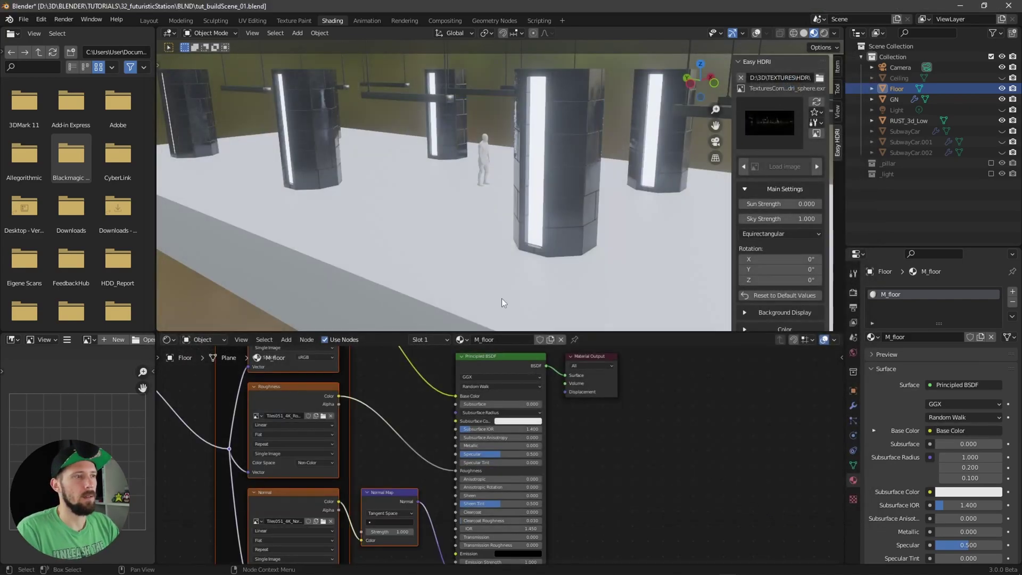
- Inspect the tile size on the floor and set the M_floor texture mapping scale to 2 in X and Y
{"action": "middle_click_drag", "start_coordinate": [531, 277], "coordinate": [506, 258]}
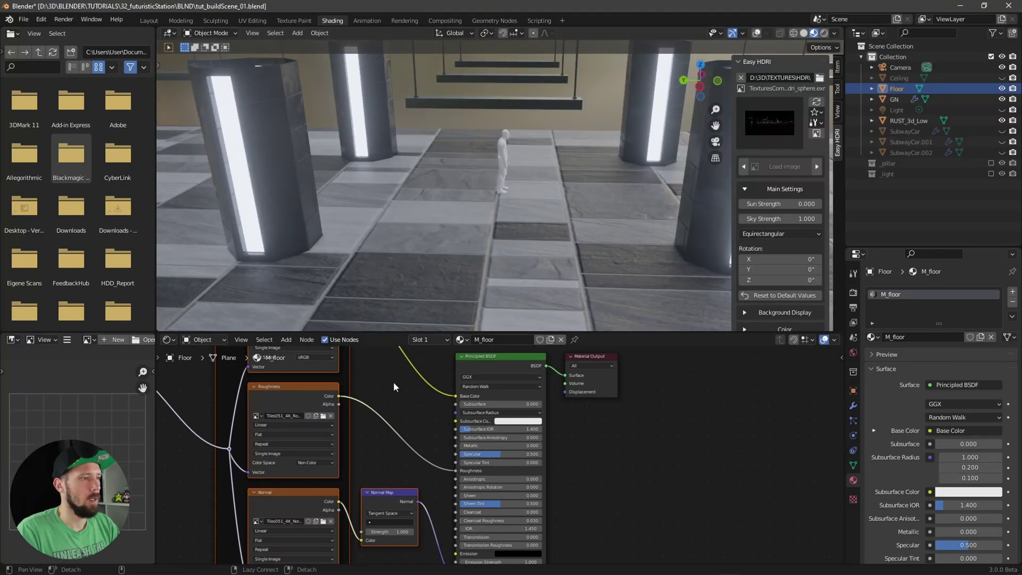
{"action": "middle_click_drag", "start_coordinate": [385, 383], "coordinate": [465, 408]}
{"action": "middle_click_drag", "start_coordinate": [593, 226], "coordinate": [505, 243]}
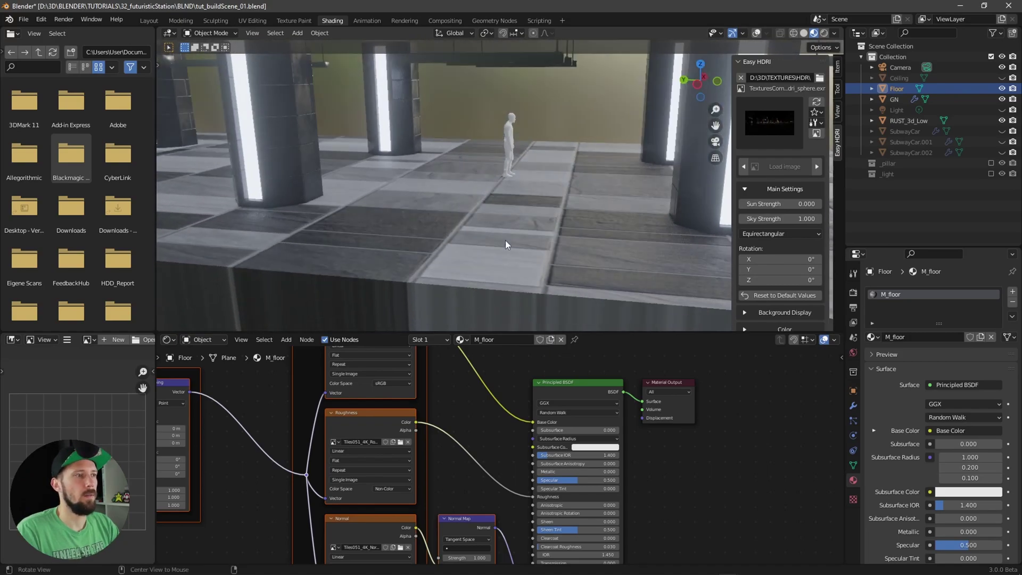
{"action": "scroll", "coordinate": [532, 227], "scroll_direction": "up", "scroll_amount": 4}
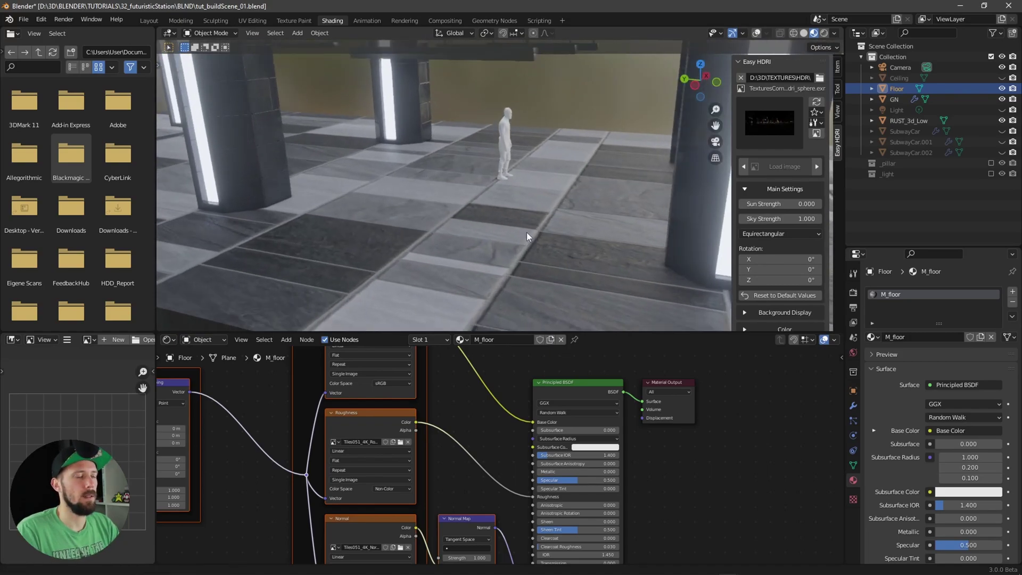
{"action": "middle_click_drag", "start_coordinate": [172, 490], "coordinate": [282, 475]}
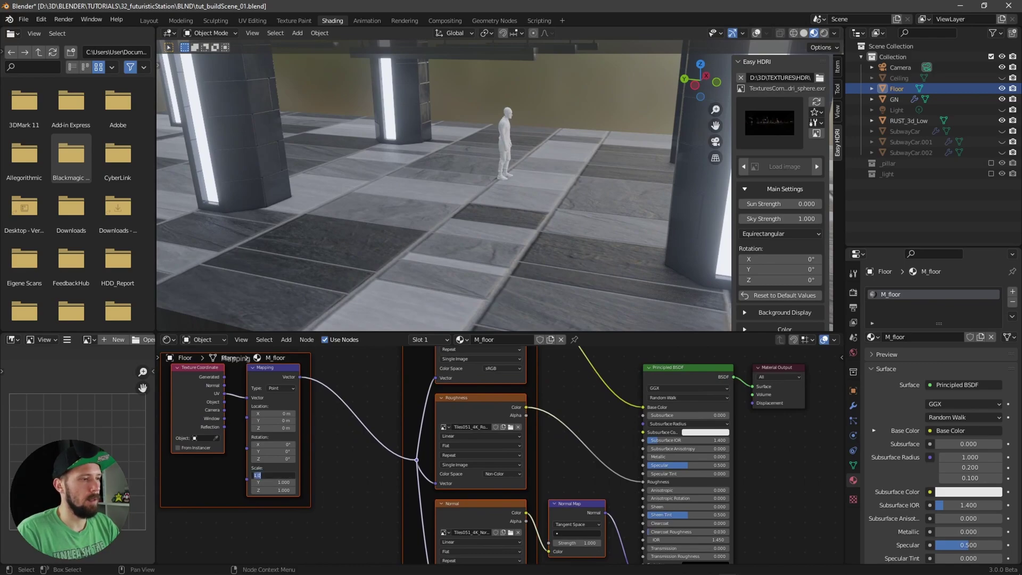
{"action": "type", "text": "2"}
{"action": "key", "text": "Tab"}
{"action": "type", "text": "2"}
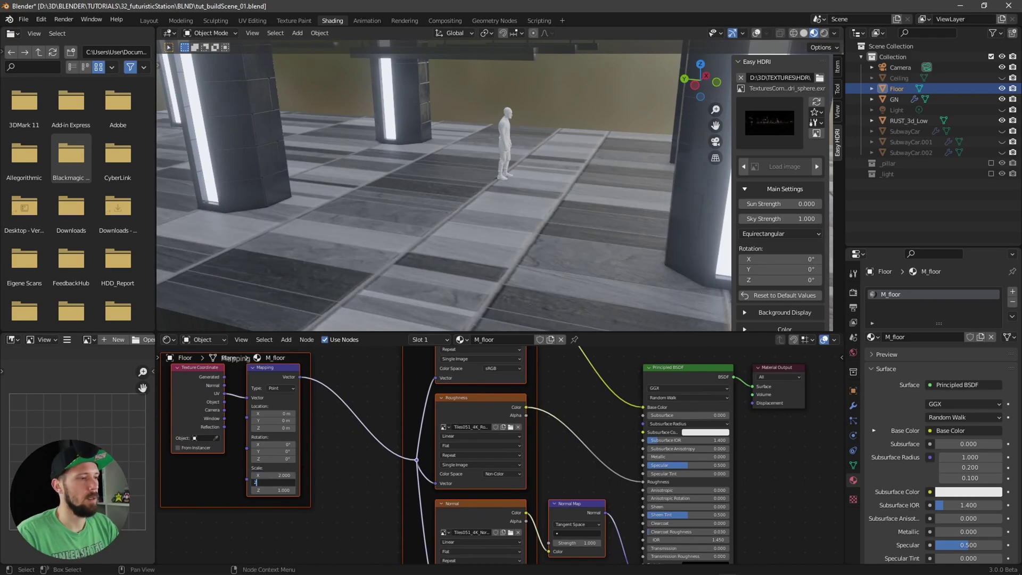
{"action": "key", "text": "Return"}
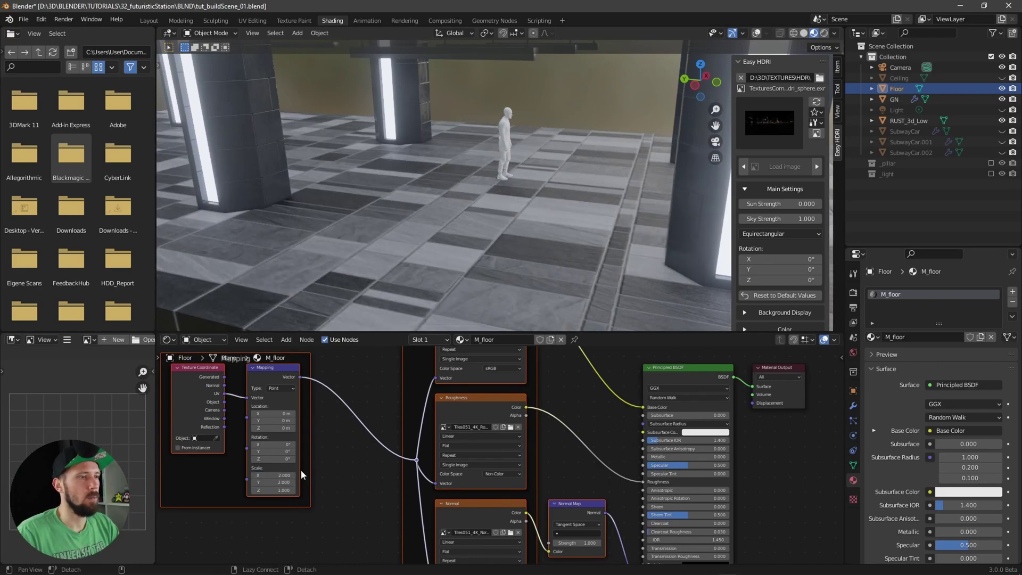
- Enter Edit Mode on the floor and turn on the viewport overlays to show the selected side faces
{"action": "middle_click_drag", "start_coordinate": [495, 199], "coordinate": [541, 199]}
{"action": "middle_click_drag", "start_coordinate": [497, 226], "coordinate": [584, 222]}
{"action": "key", "text": "Tab"}
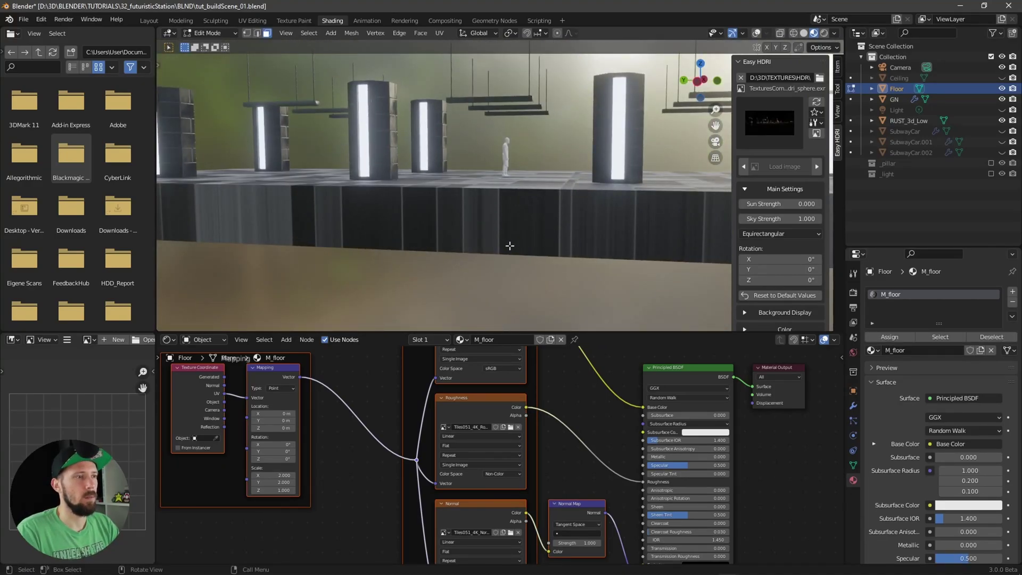
{"action": "left_click", "coordinate": [757, 33]}
{"action": "middle_click_drag", "start_coordinate": [511, 224], "coordinate": [538, 226]}
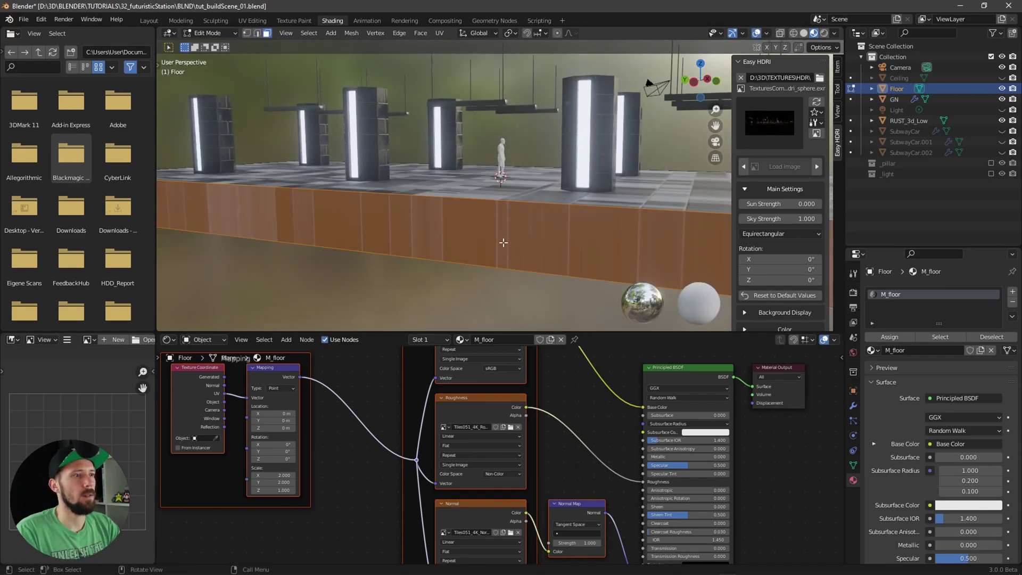
- Unwrap the platform's selected side faces with Smart UV Project and check the tile pattern on them
{"action": "middle_click_drag", "start_coordinate": [549, 233], "coordinate": [521, 254]}
{"action": "left_click", "coordinate": [439, 33]}
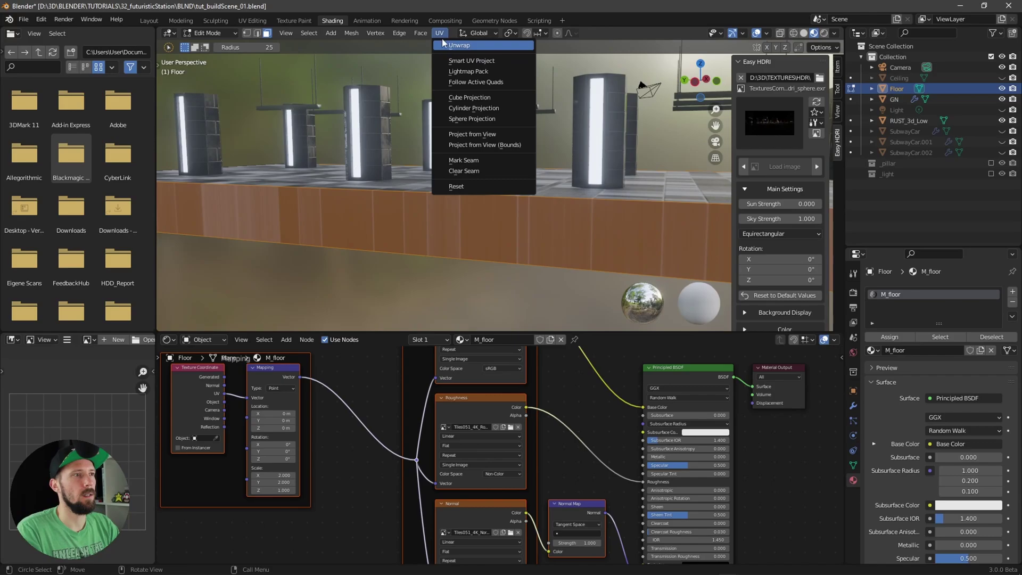
{"action": "left_click", "coordinate": [470, 60]}
{"action": "left_click", "coordinate": [488, 145]}
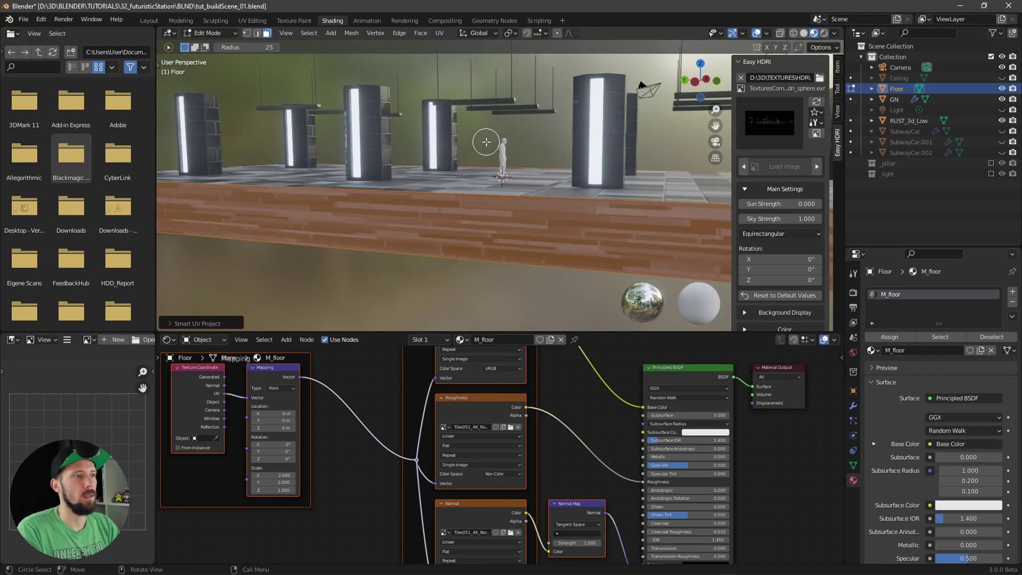
{"action": "middle_click_drag", "start_coordinate": [491, 144], "coordinate": [419, 129]}
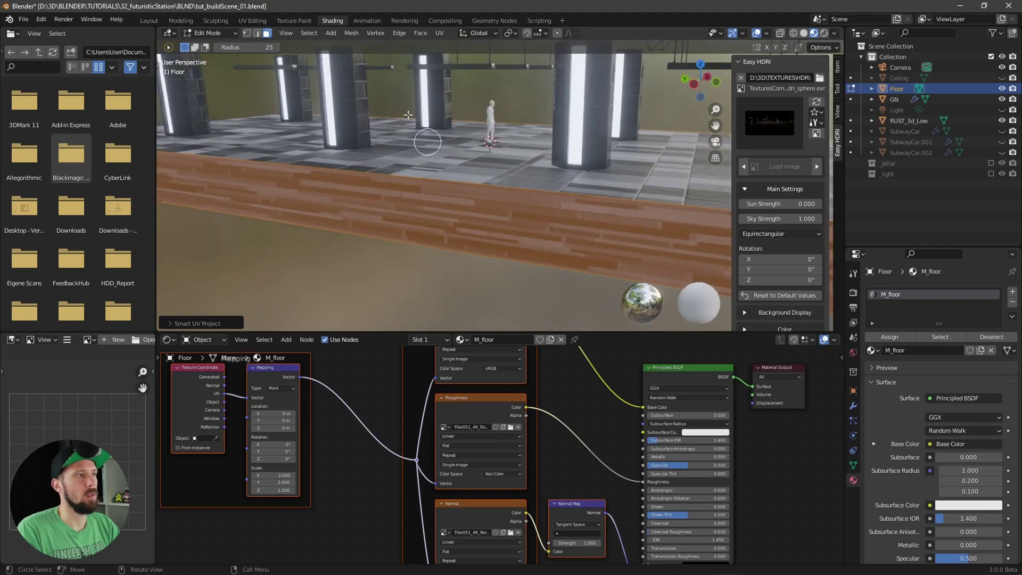
- Open the UV Editing workspace and set its 3D viewport to Material Preview facing the platform's side
{"action": "left_click", "coordinate": [253, 20]}
{"action": "scroll", "coordinate": [614, 256], "scroll_direction": "down", "scroll_amount": 5}
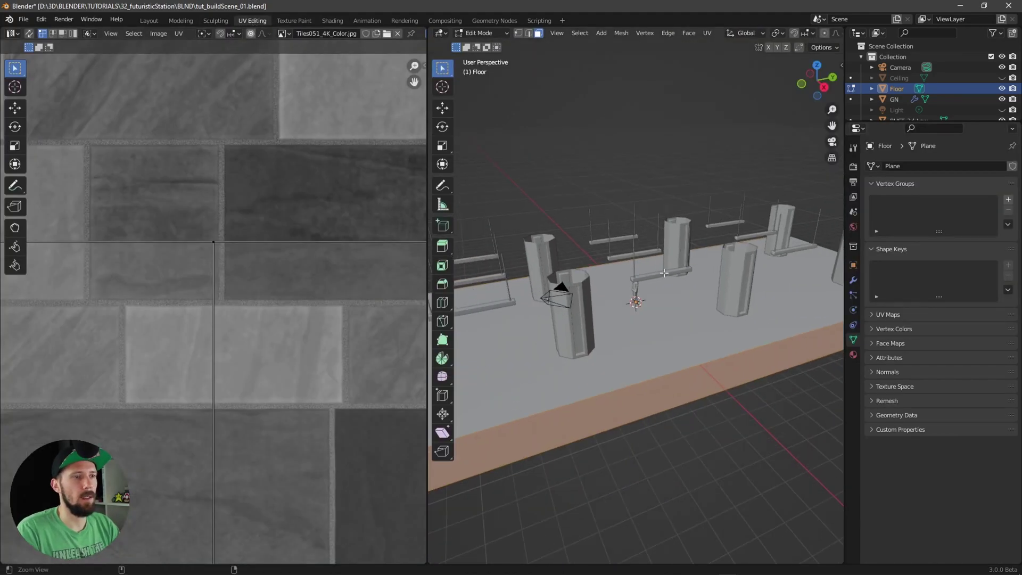
{"action": "key", "text": "z"}
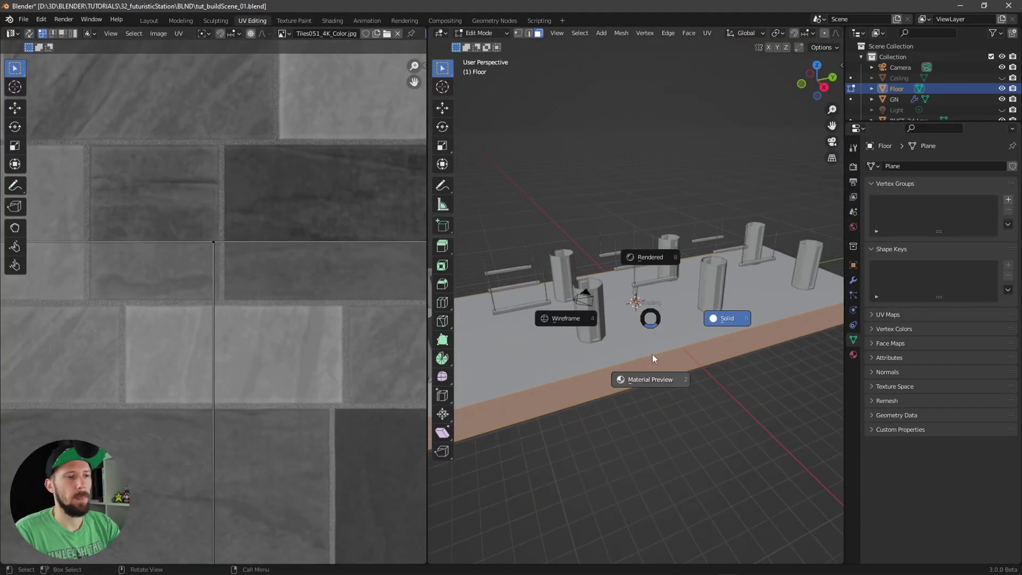
{"action": "left_click", "coordinate": [672, 384]}
{"action": "mouse_move", "coordinate": [669, 388]}
{"action": "middle_mouse_down"}
{"action": "mouse_move", "coordinate": [607, 356]}
{"action": "mouse_move", "coordinate": [628, 368]}
{"action": "mouse_move", "coordinate": [749, 312]}
{"action": "middle_mouse_up"}
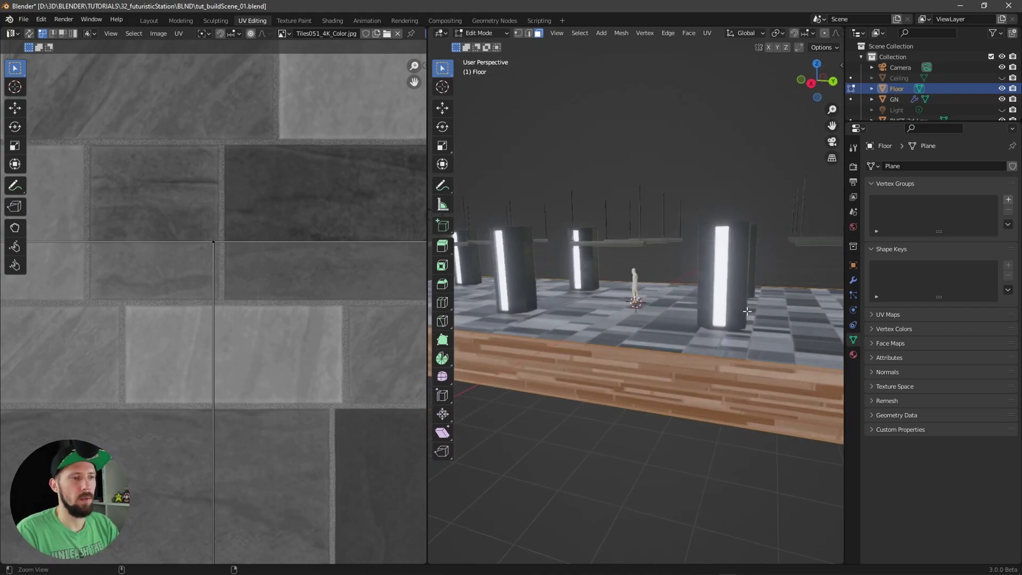
- Enable UV sync selection and select the platform's two unwrapped side faces
{"action": "middle_click_drag", "start_coordinate": [276, 303], "coordinate": [293, 319], "text": "ctrl"}
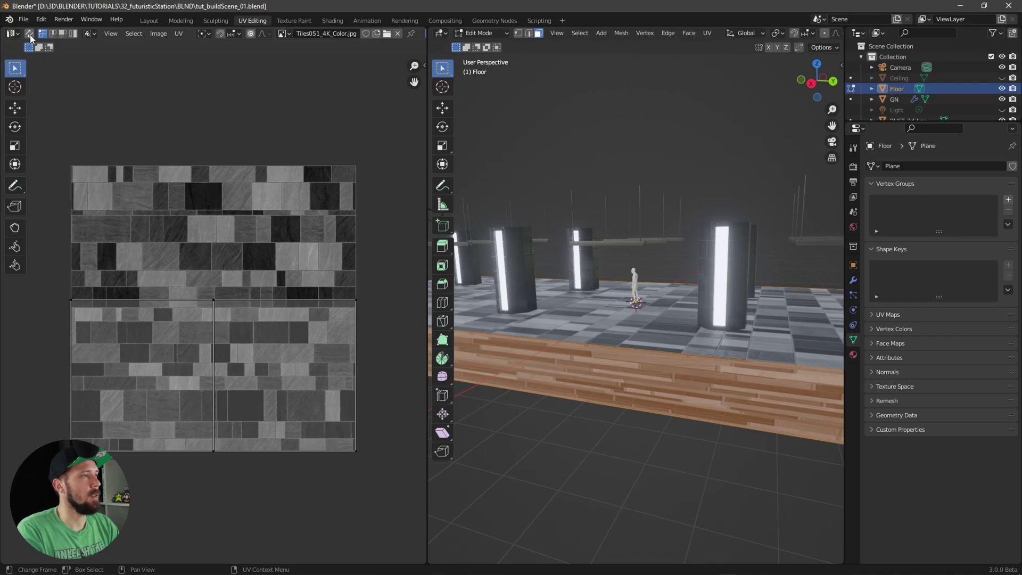
{"action": "left_click", "coordinate": [29, 33]}
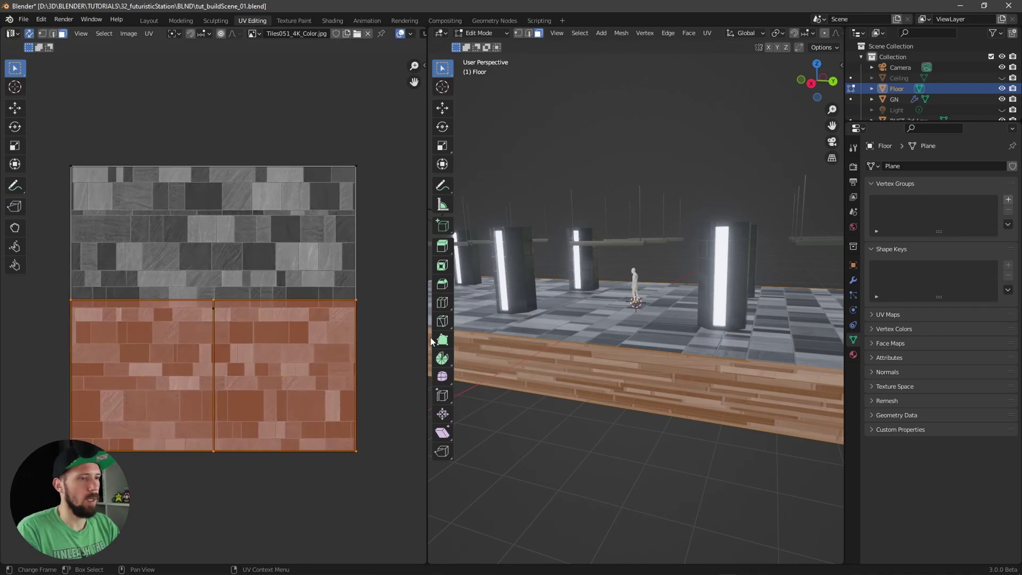
{"action": "left_click", "coordinate": [620, 370]}
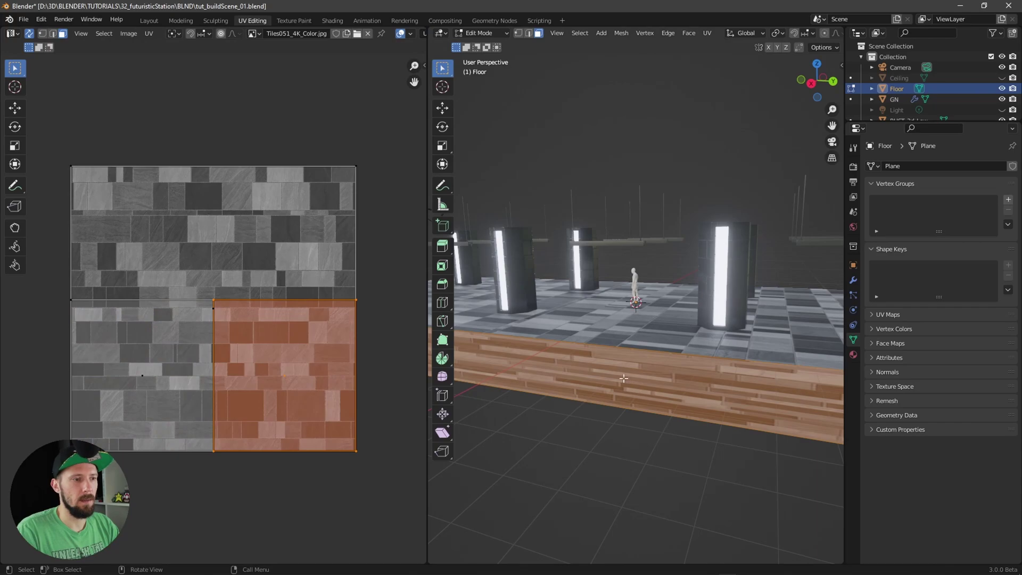
{"action": "middle_click_drag", "start_coordinate": [668, 392], "coordinate": [415, 405]}
{"action": "left_click", "coordinate": [506, 393], "text": "shift"}
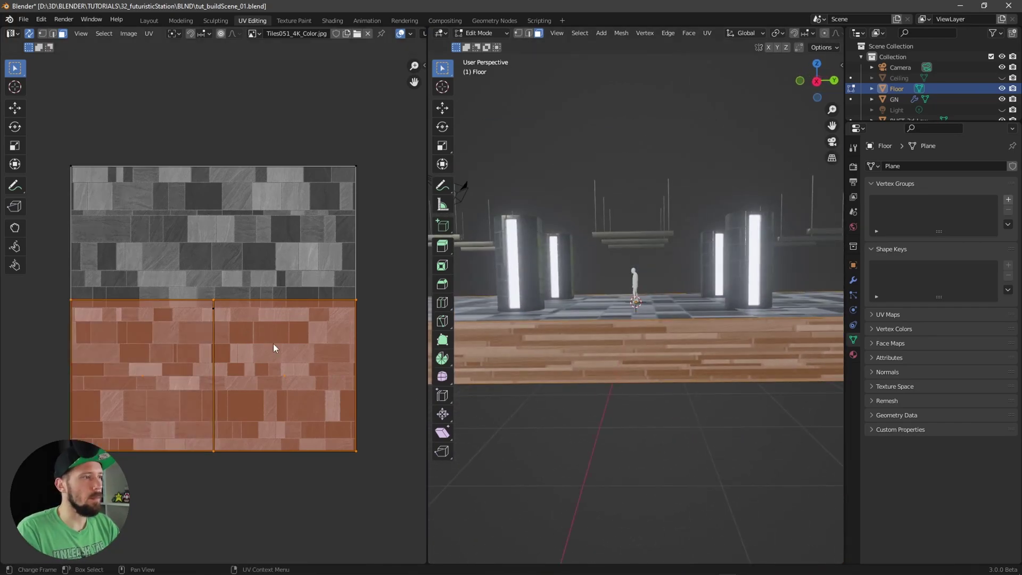
- Scale the side faces' UVs down along Y to about 0.4 to reduce the tile distortion
{"action": "key", "text": "s"}
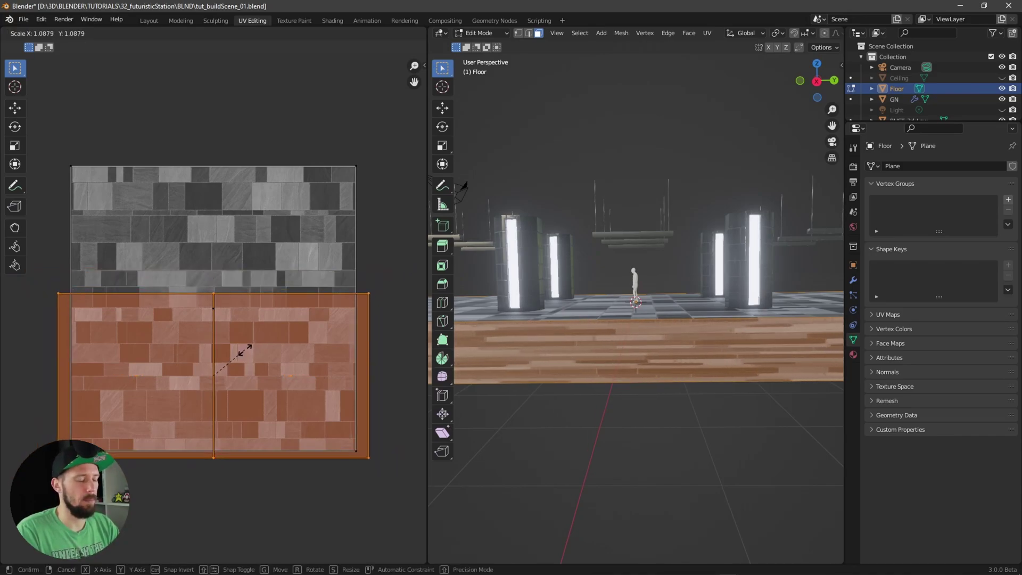
{"action": "key", "text": "x"}
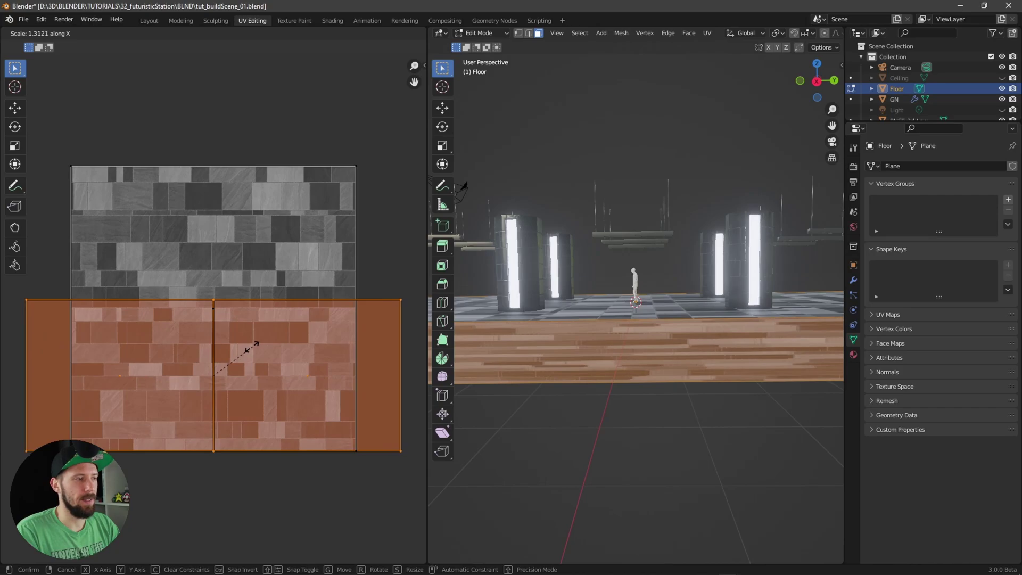
{"action": "key", "text": "y"}
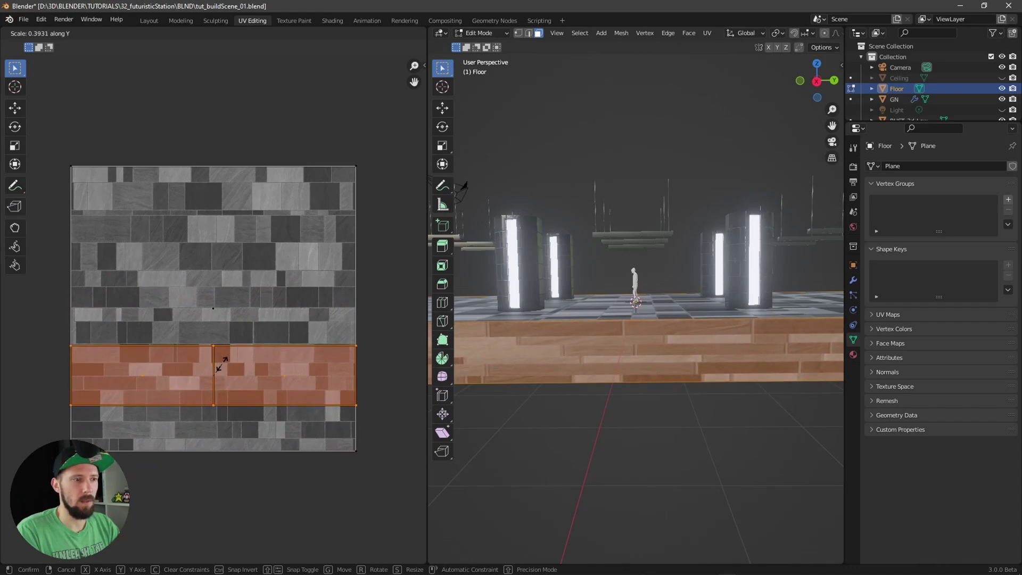
{"action": "left_click", "coordinate": [223, 365]}
- Scale the platform side faces' UVs up along X to roughly double their width to correct the tile proportions
{"action": "middle_click_drag", "start_coordinate": [645, 350], "coordinate": [634, 389]}
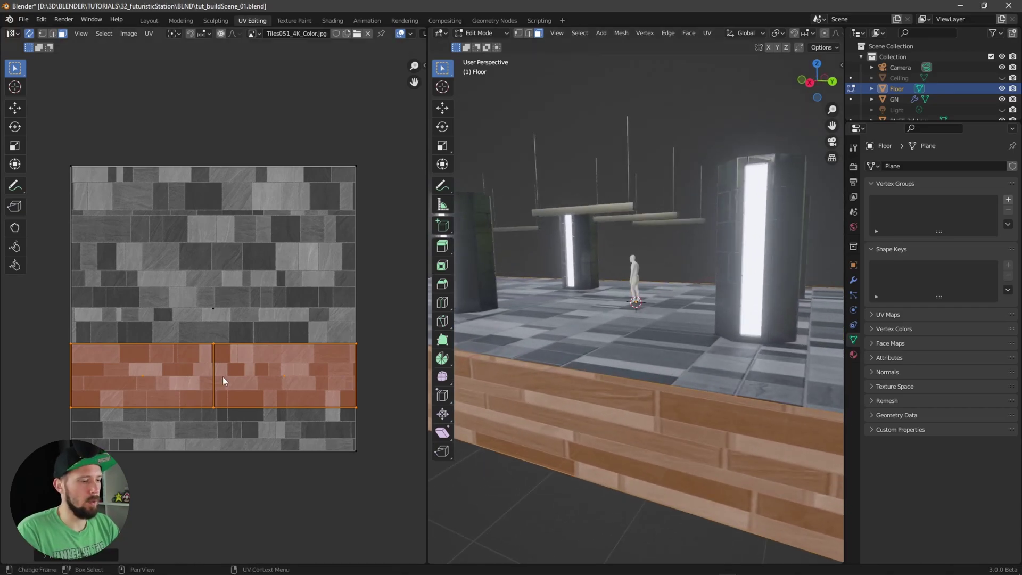
{"action": "key", "text": "s"}
{"action": "key", "text": "x"}
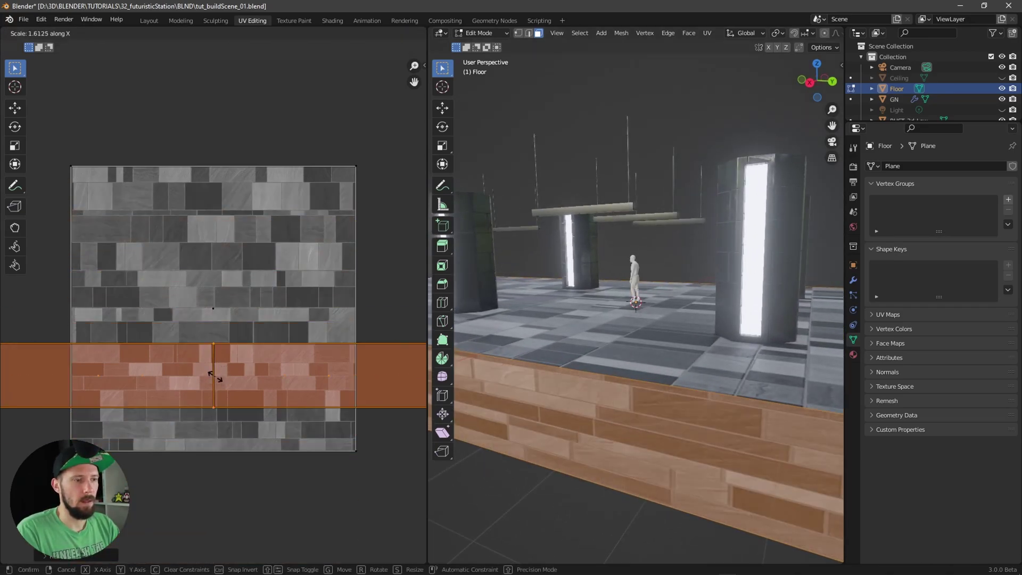
{"action": "key", "text": "y"}
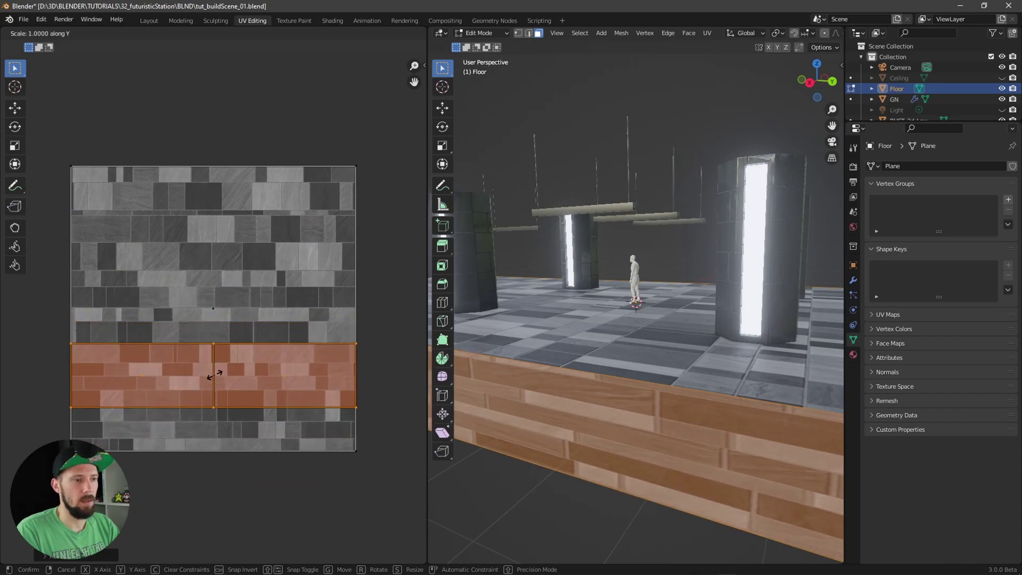
{"action": "key", "text": "x"}
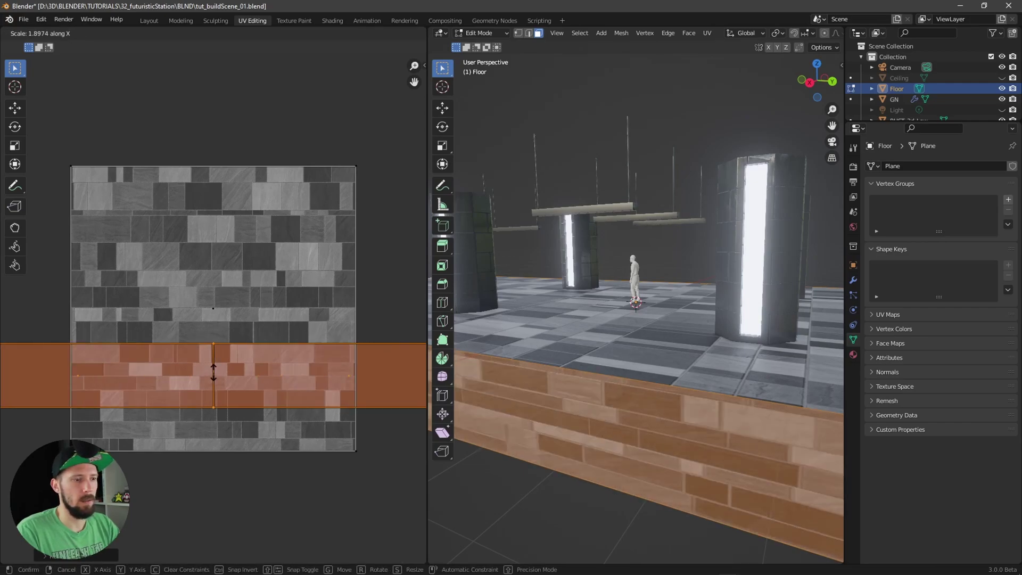
{"action": "left_click", "coordinate": [213, 371]}
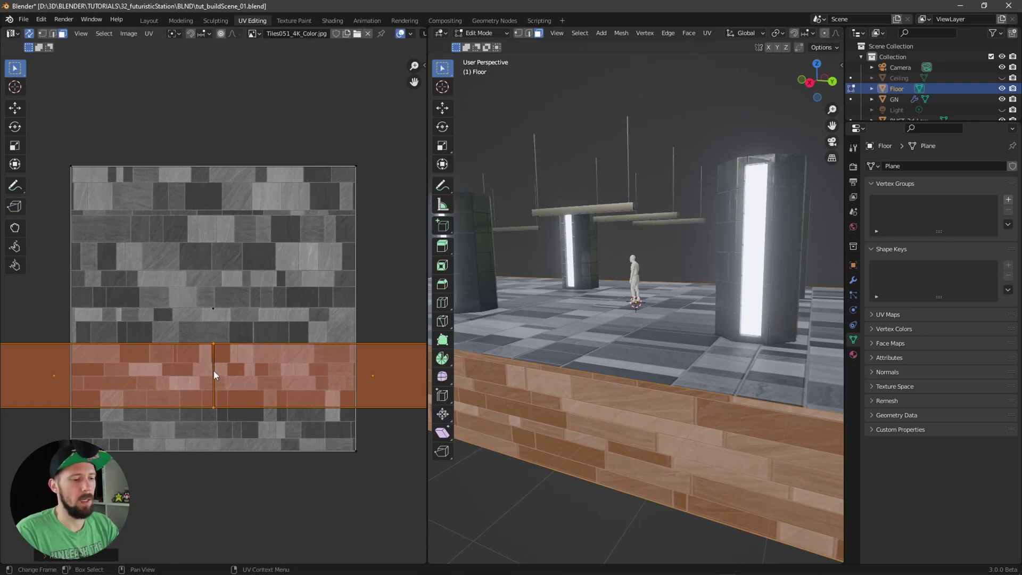
- Move the side faces' UVs up along Y in two small shifts to align the tile rows with the platform edge, and leave Edit Mode
{"action": "key", "text": "g"}
{"action": "key", "text": "y"}
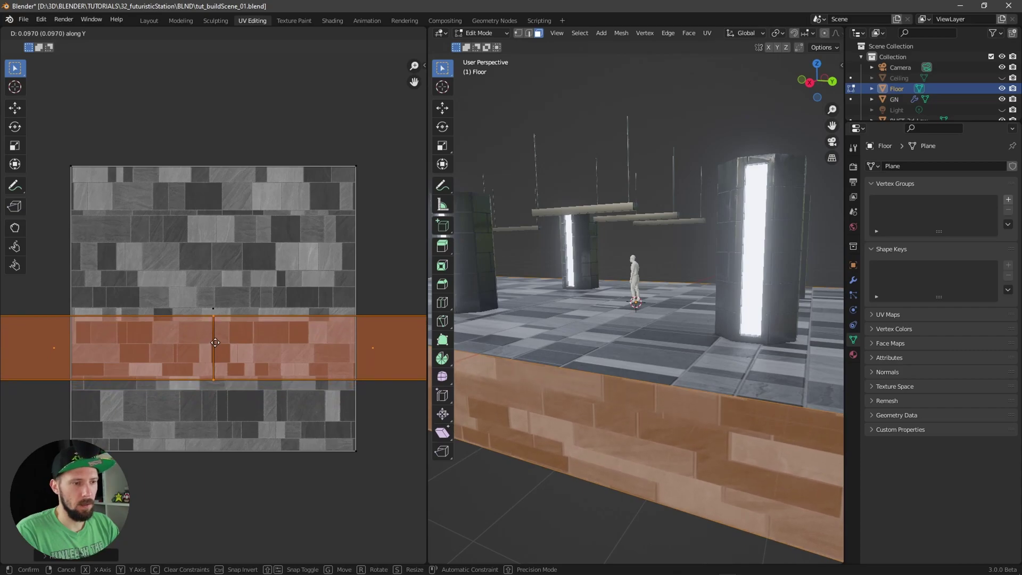
{"action": "left_click", "coordinate": [215, 344]}
{"action": "middle_click_drag", "start_coordinate": [703, 341], "coordinate": [703, 316], "text": "ctrl"}
{"action": "key", "text": "g"}
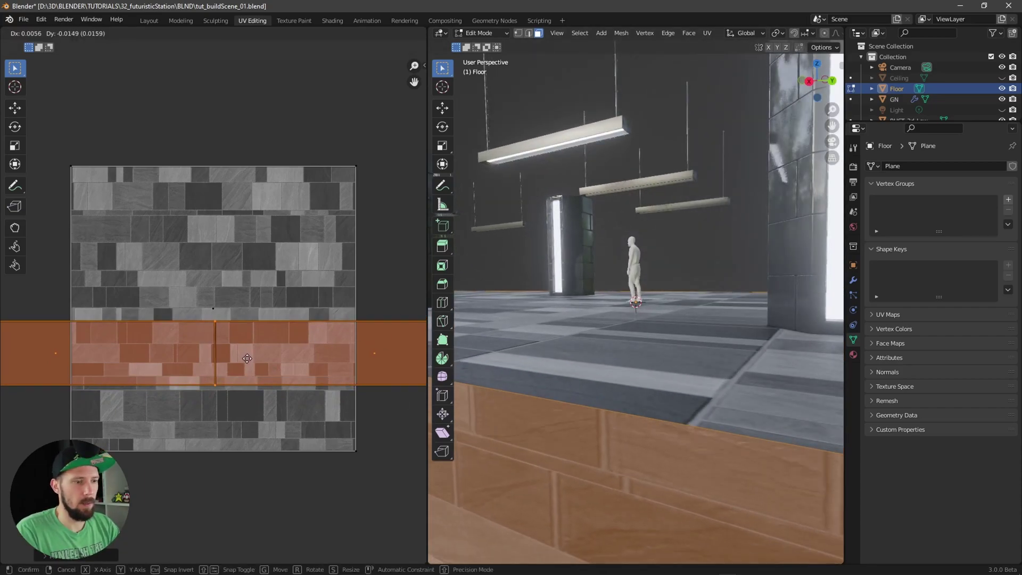
{"action": "key", "text": "y"}
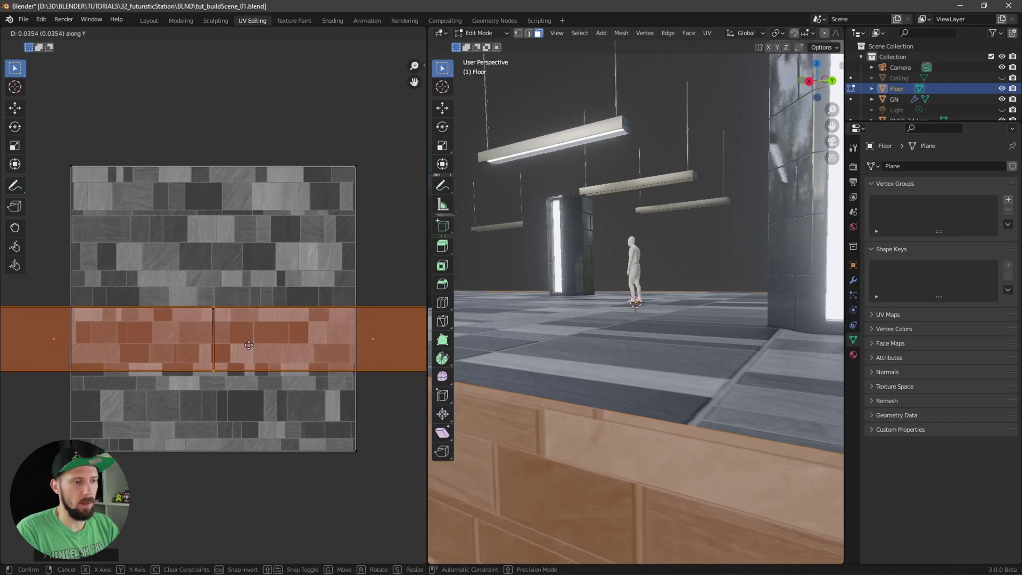
{"action": "left_click", "coordinate": [249, 347]}
{"action": "middle_click_drag", "start_coordinate": [586, 341], "coordinate": [644, 315]}
{"action": "key", "text": "Tab"}
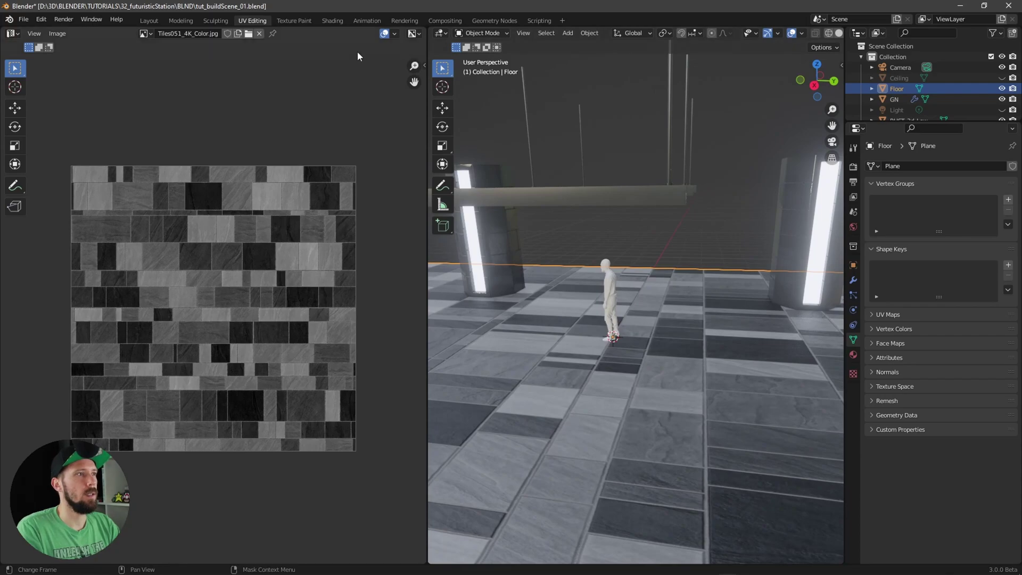
- In the Shading workspace, insert a ColorRamp between M_floor's Roughness texture and Principled BSDF, and shift its dark stop inward for a glossier floor
{"action": "left_click", "coordinate": [332, 20]}
{"action": "mouse_move", "coordinate": [520, 204]}
{"action": "middle_mouse_down"}
{"action": "mouse_move", "coordinate": [525, 184]}
{"action": "mouse_move", "coordinate": [493, 215]}
{"action": "middle_mouse_up"}
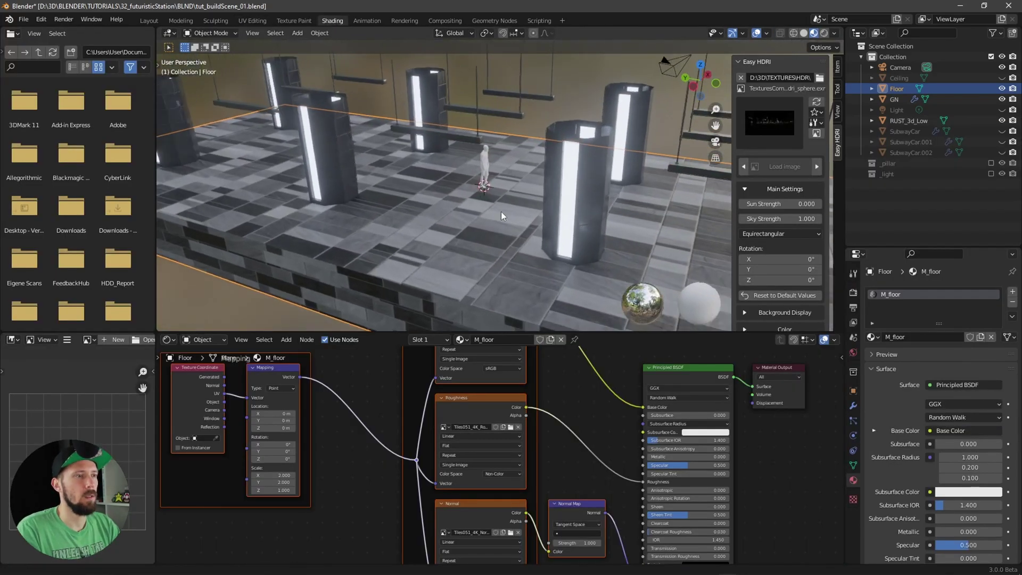
{"action": "scroll", "coordinate": [542, 202], "scroll_direction": "up", "scroll_amount": 5}
{"action": "middle_click_drag", "start_coordinate": [573, 394], "coordinate": [503, 396]}
{"action": "key", "text": "shift+a"}
{"action": "type", "text": "ramp"}
{"action": "left_click", "coordinate": [529, 422]}
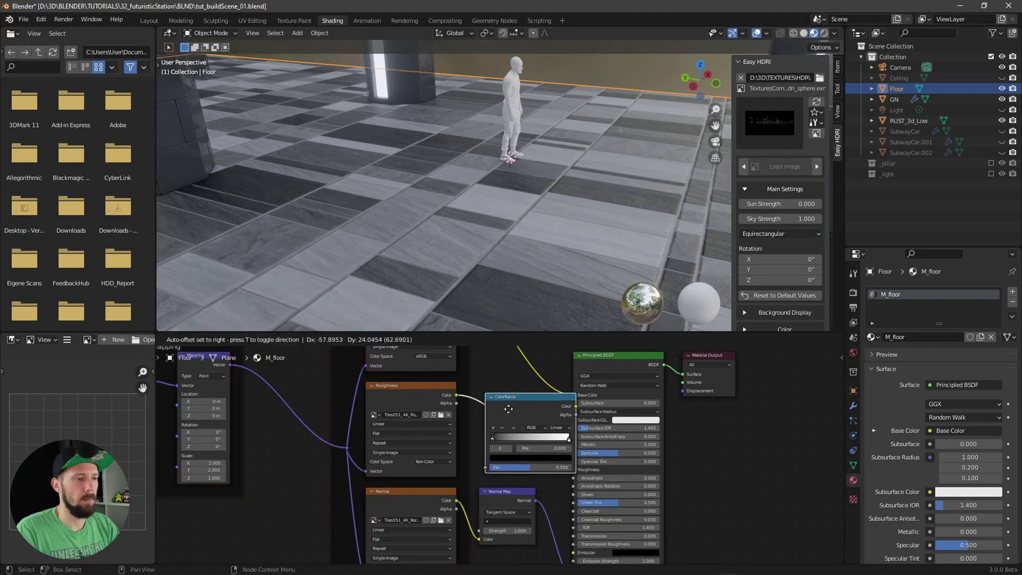
{"action": "left_click", "coordinate": [520, 406]}
{"action": "left_click_drag", "start_coordinate": [500, 431], "coordinate": [527, 426]}
{"action": "middle_click_drag", "start_coordinate": [596, 285], "coordinate": [525, 213]}
{"action": "scroll", "coordinate": [586, 413], "scroll_direction": "down", "scroll_amount": 5}
- Duplicate the floor material's Principled BSDF node and place the copy above the original
{"action": "middle_click_drag", "start_coordinate": [586, 413], "coordinate": [612, 440]}
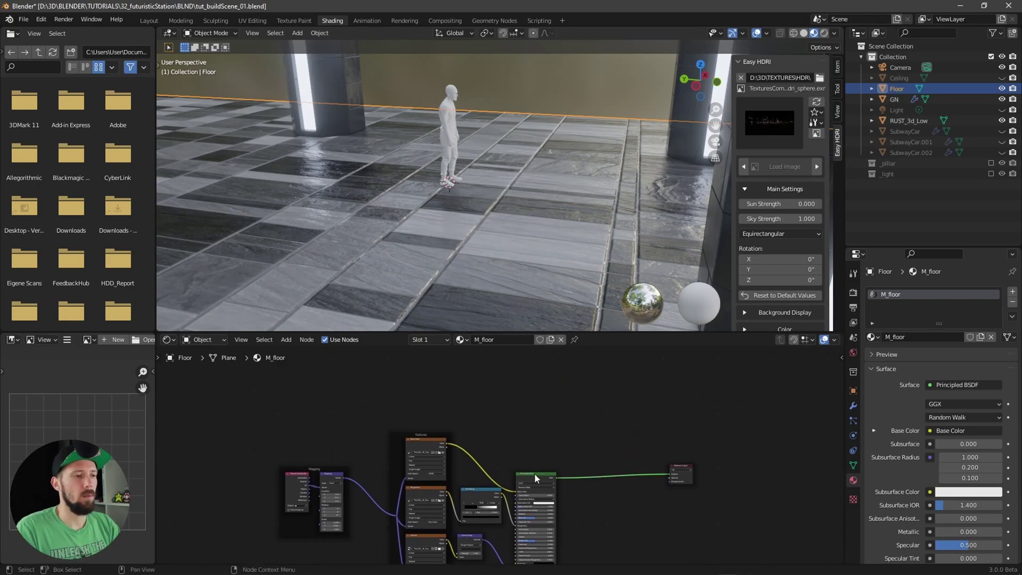
{"action": "key", "text": "shift+d"}
{"action": "left_click", "coordinate": [539, 354]}
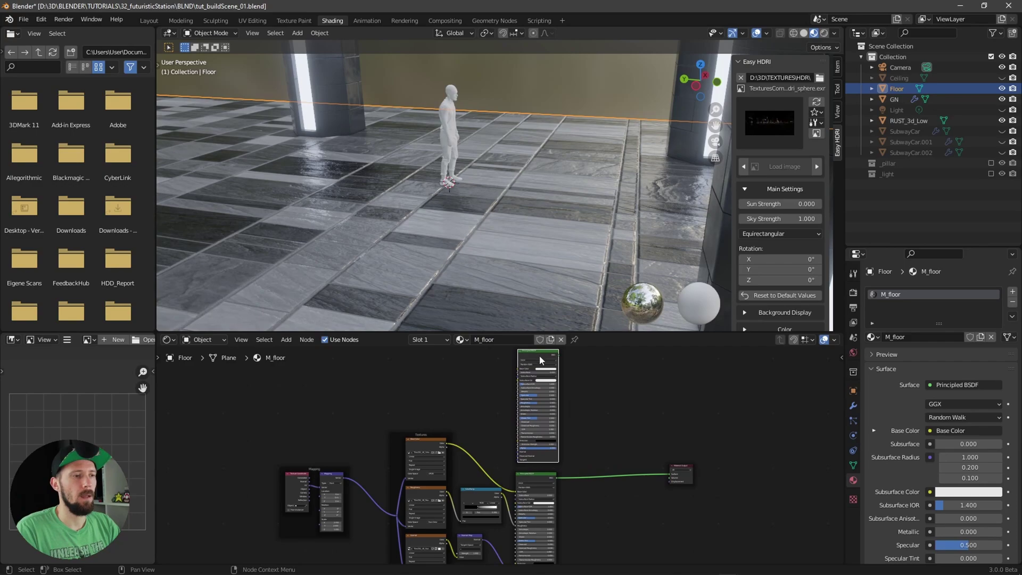
{"action": "scroll", "coordinate": [609, 408], "scroll_direction": "up", "scroll_amount": 3}
{"action": "left_click_drag", "start_coordinate": [556, 389], "coordinate": [556, 373]}
- Reposition the Material Output and insert a Mix Shader between the original Principled BSDF and the output
{"action": "scroll", "coordinate": [568, 395], "scroll_direction": "right", "scroll_amount": 3}
{"action": "scroll", "coordinate": [568, 396], "scroll_direction": "left", "scroll_amount": 1, "text": "ctrl"}
{"action": "left_click_drag", "start_coordinate": [654, 514], "coordinate": [647, 432]}
{"action": "scroll", "coordinate": [646, 433], "scroll_direction": "up", "scroll_amount": 4}
{"action": "key", "text": "shift+a"}
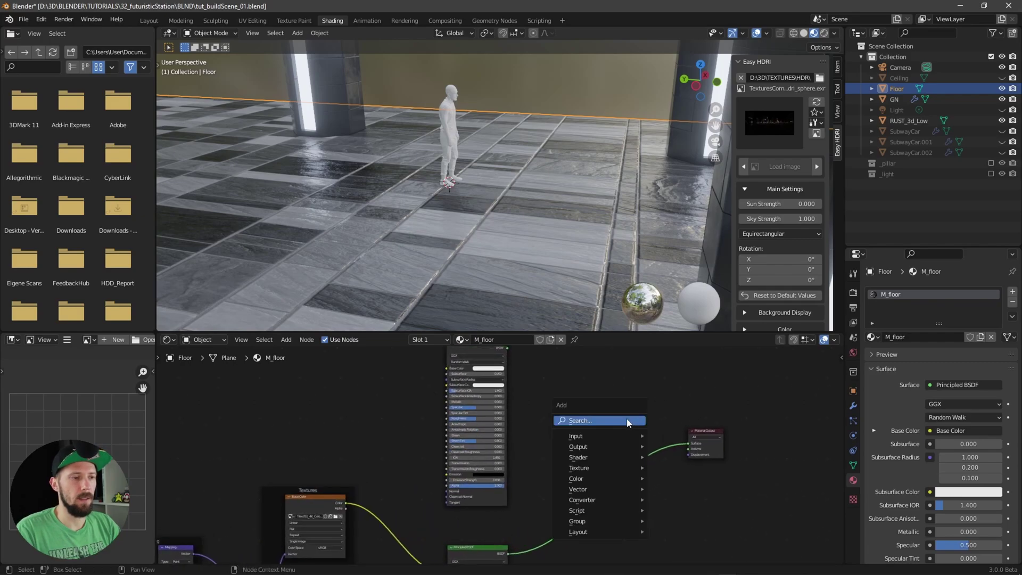
{"action": "left_click", "coordinate": [641, 419]}
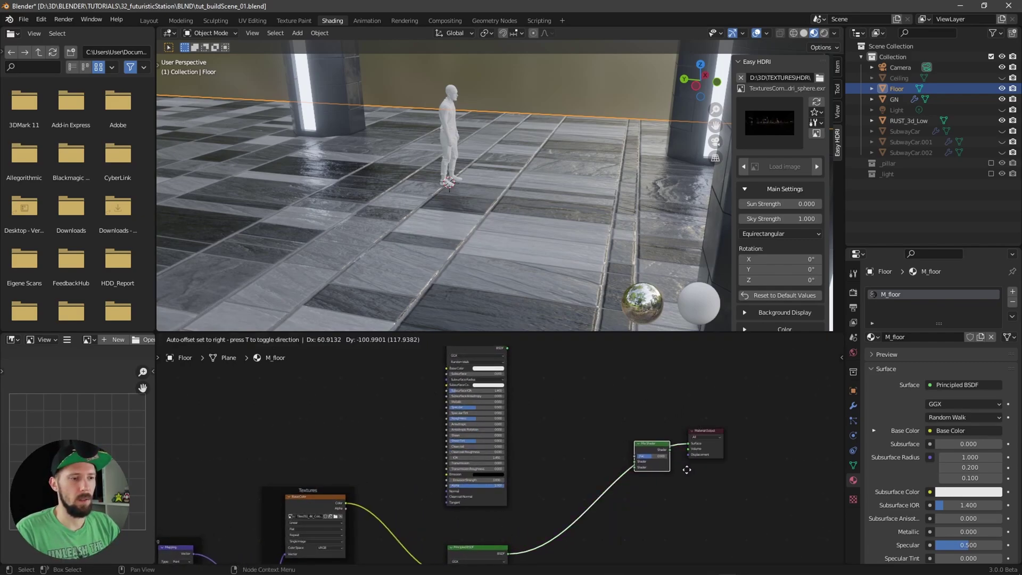
{"action": "left_click", "coordinate": [684, 480]}
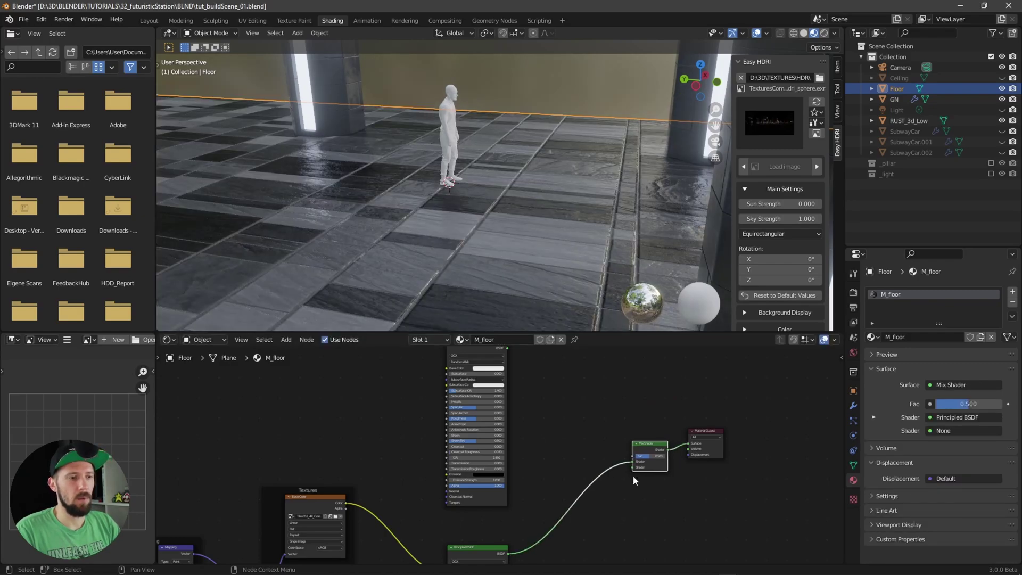
- Connect the duplicated Principled BSDF to the Mix Shader's second shader input and set the mix factor to 0
{"action": "left_click_drag", "start_coordinate": [510, 364], "coordinate": [637, 486]}
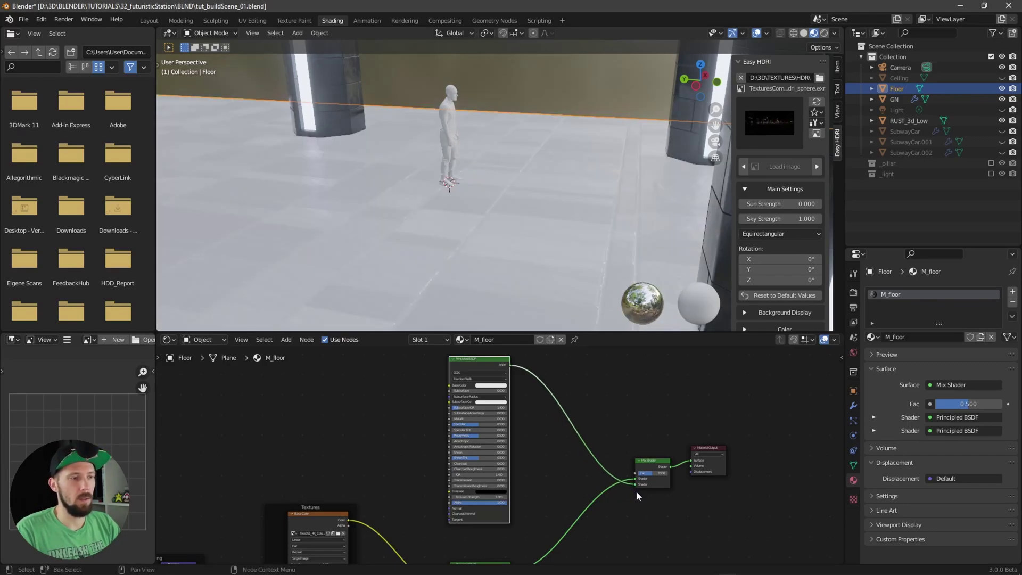
{"action": "scroll", "coordinate": [665, 479], "scroll_direction": "up", "scroll_amount": 3}
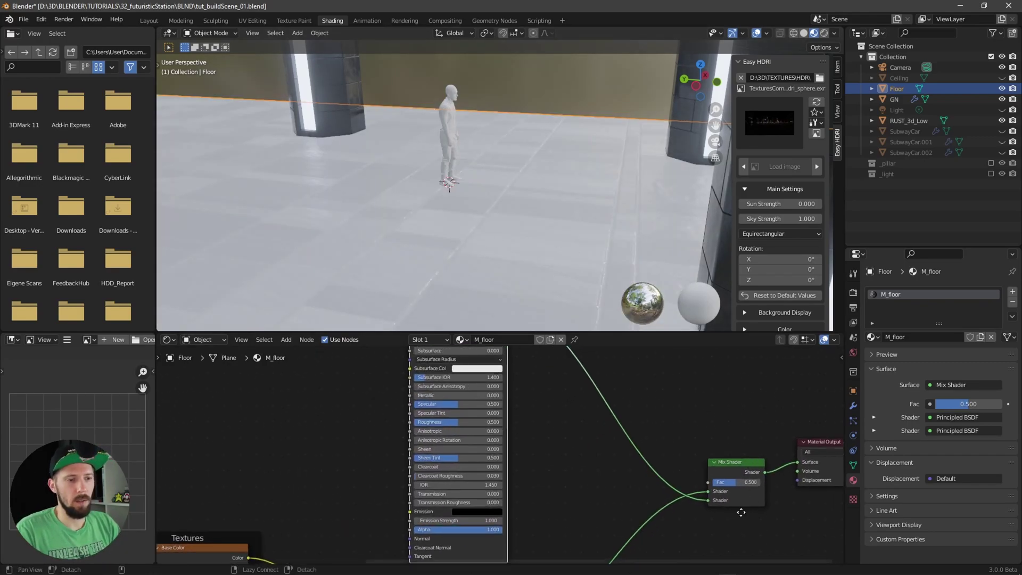
{"action": "mouse_move", "coordinate": [673, 472]}
{"action": "left_mouse_down"}
{"action": "mouse_move", "coordinate": [723, 469]}
{"action": "mouse_move", "coordinate": [602, 477]}
{"action": "mouse_move", "coordinate": [701, 474]}
{"action": "mouse_move", "coordinate": [628, 483]}
{"action": "mouse_move", "coordinate": [706, 471]}
{"action": "mouse_move", "coordinate": [600, 476]}
{"action": "left_mouse_up"}
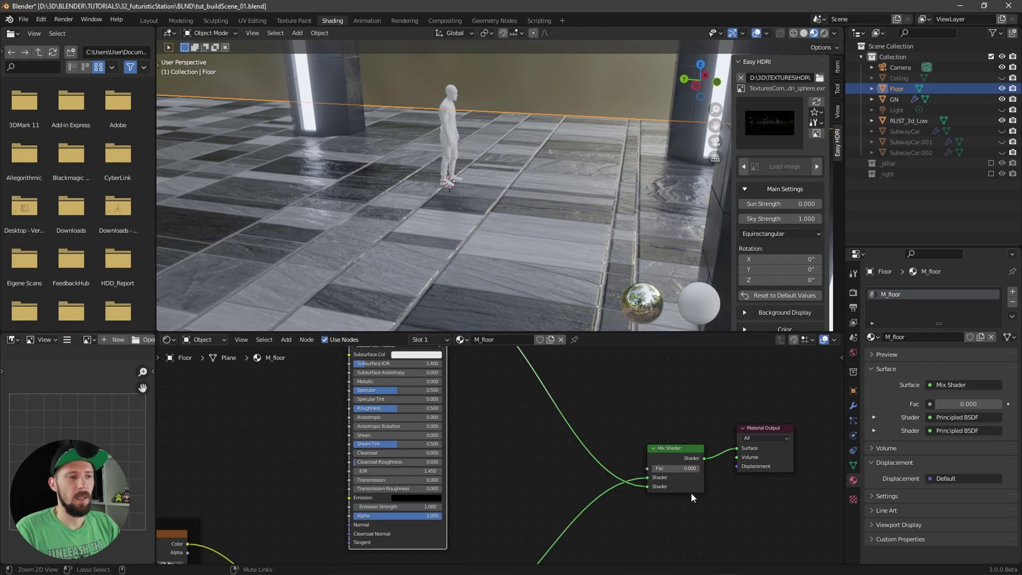
- Add a Noise Texture node and connect its Color output to the Mix Shader's Fac input
{"action": "scroll", "coordinate": [639, 453], "scroll_direction": "down", "scroll_amount": 3}
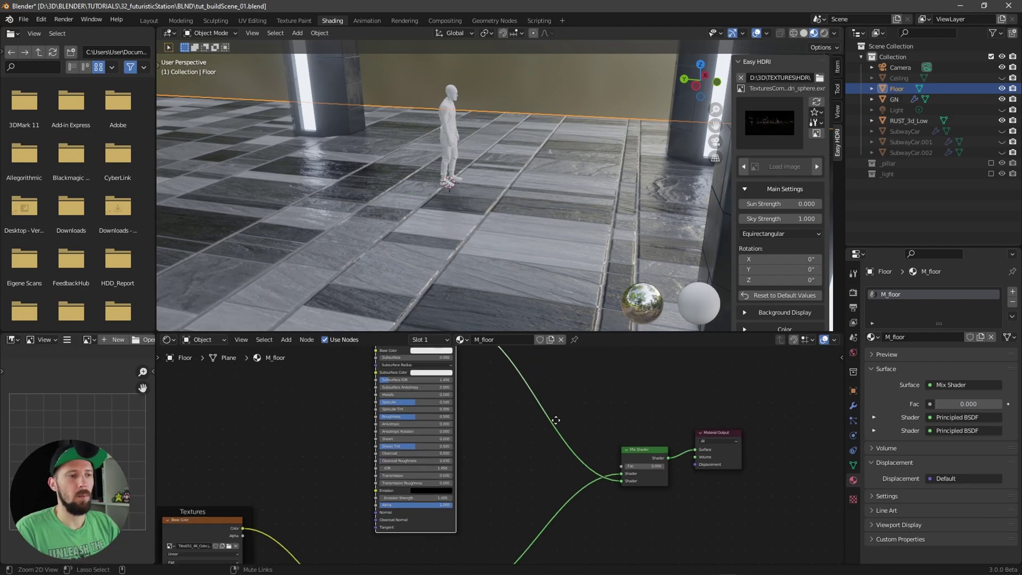
{"action": "key", "text": "shift+a"}
{"action": "left_click", "coordinate": [596, 386]}
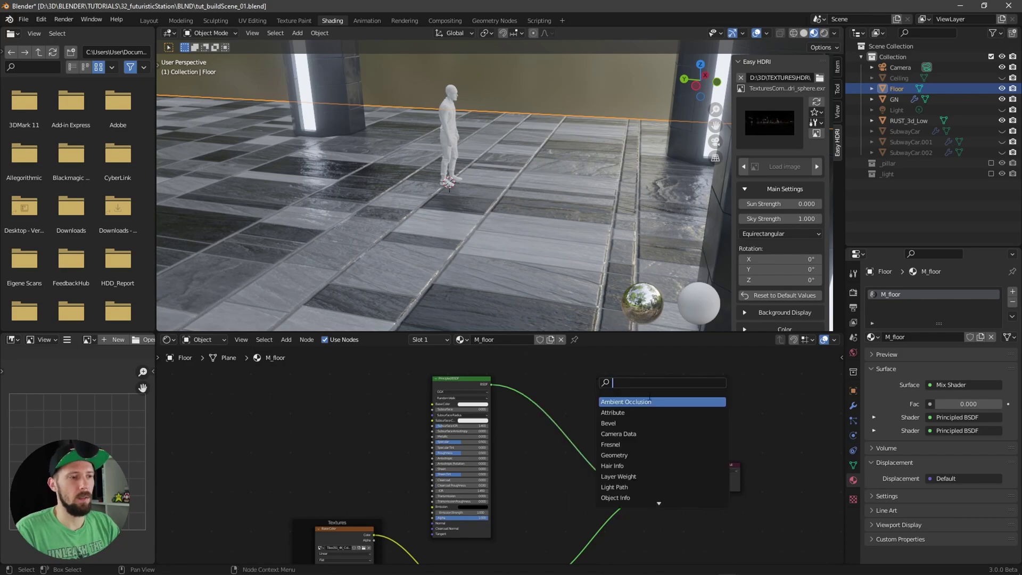
{"action": "type", "text": "noi"}
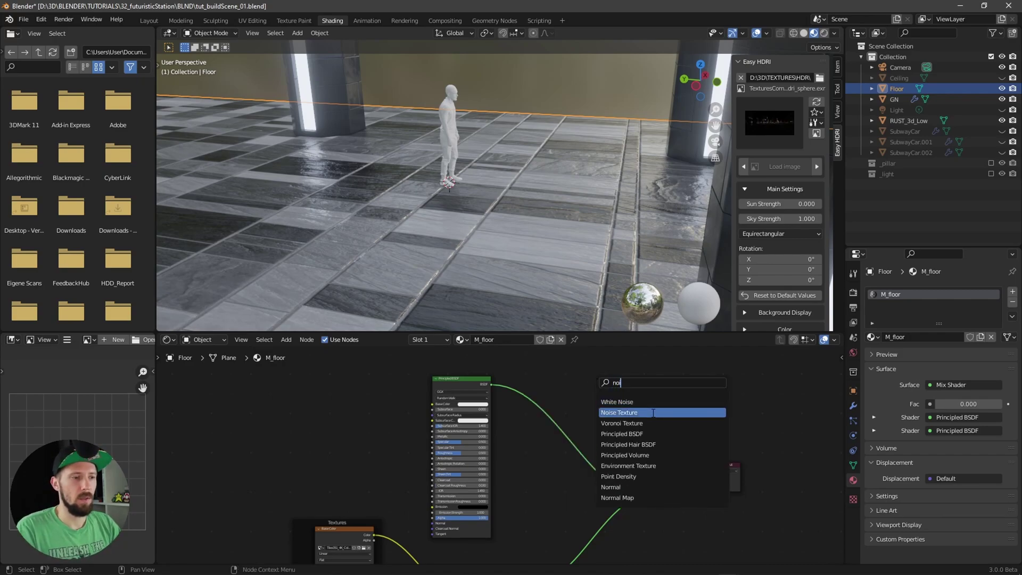
{"action": "left_click", "coordinate": [652, 413]}
{"action": "left_click", "coordinate": [647, 398]}
{"action": "middle_click_drag", "start_coordinate": [647, 398], "coordinate": [607, 397]}
{"action": "left_click_drag", "start_coordinate": [537, 376], "coordinate": [565, 482]}
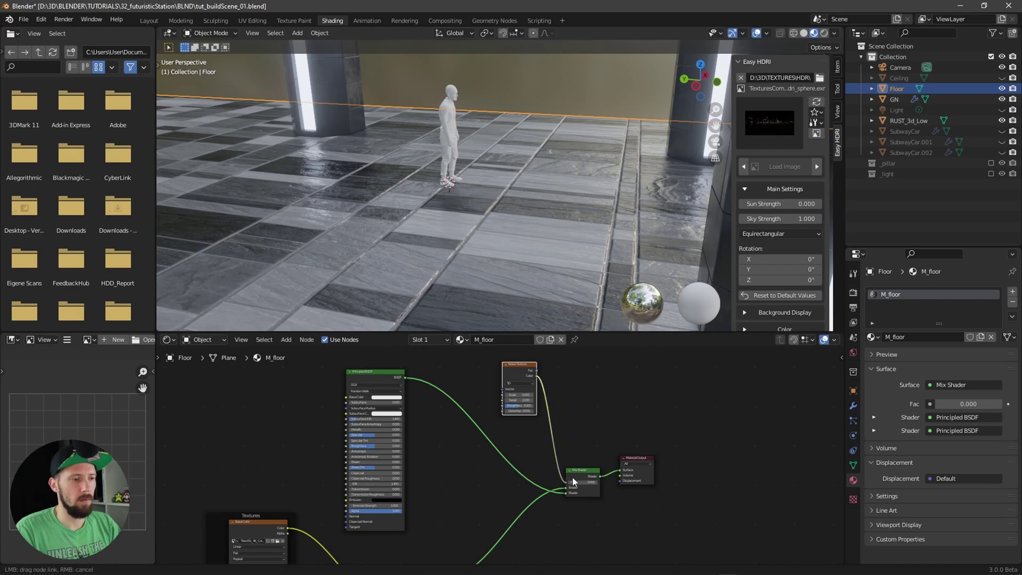
- Insert a ColorRamp between the Noise Texture and the Mix Shader's Fac input
{"action": "key", "text": "shift+a"}
{"action": "left_click", "coordinate": [563, 378]}
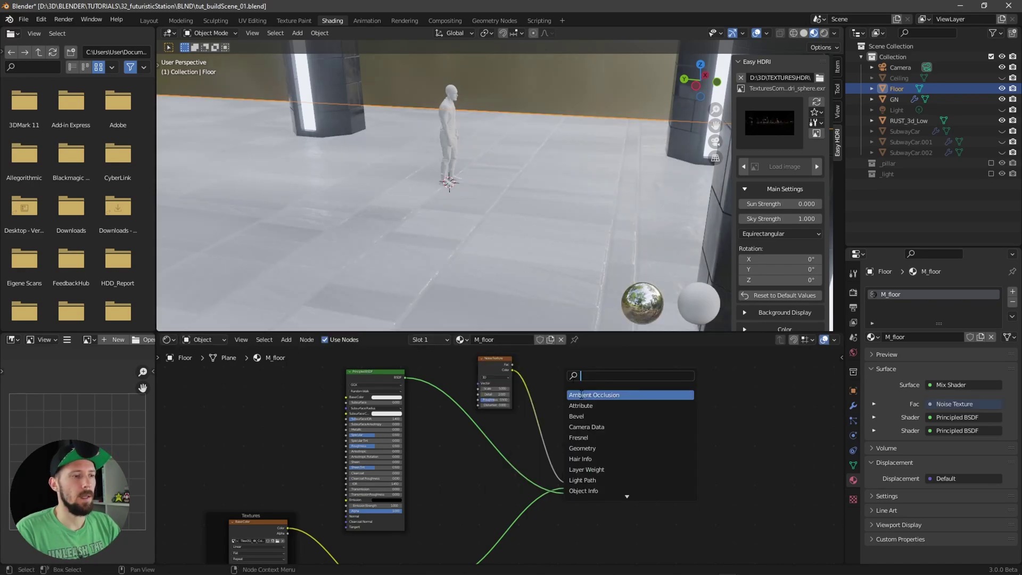
{"action": "type", "text": "color ramp"}
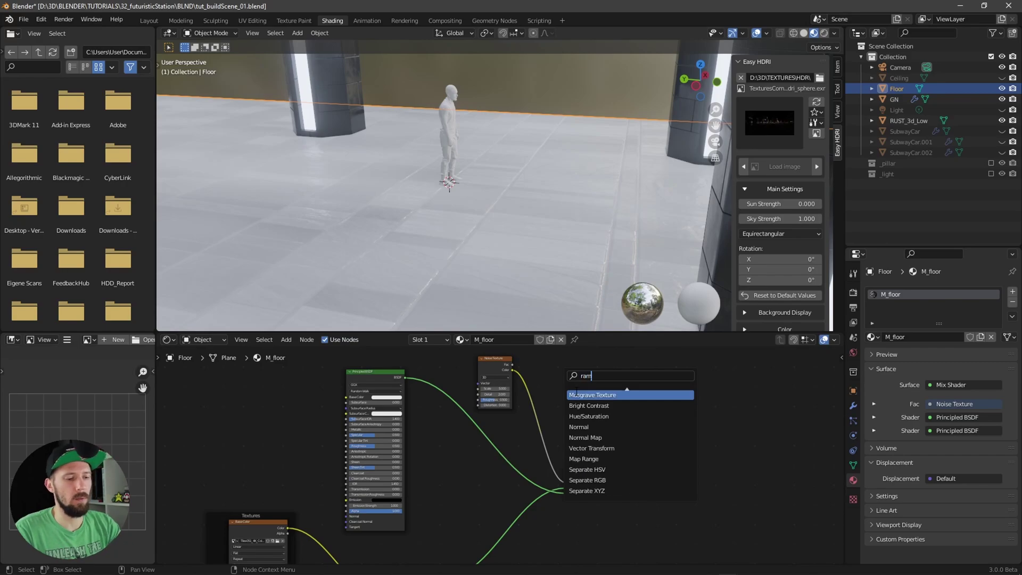
{"action": "key", "text": "Return"}
{"action": "left_click", "coordinate": [554, 416]}
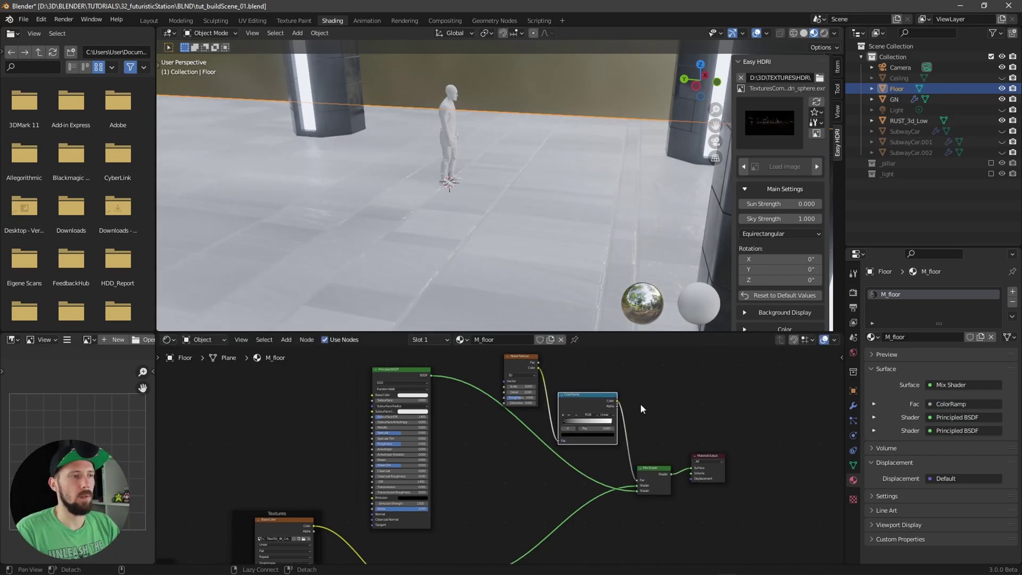
- Set the Noise Texture scale to 13.2 and tighten the mask ColorRamp, with the black stop at 0.518 and the white stop at 0.650
{"action": "scroll", "coordinate": [570, 425], "scroll_direction": "up", "scroll_amount": 4}
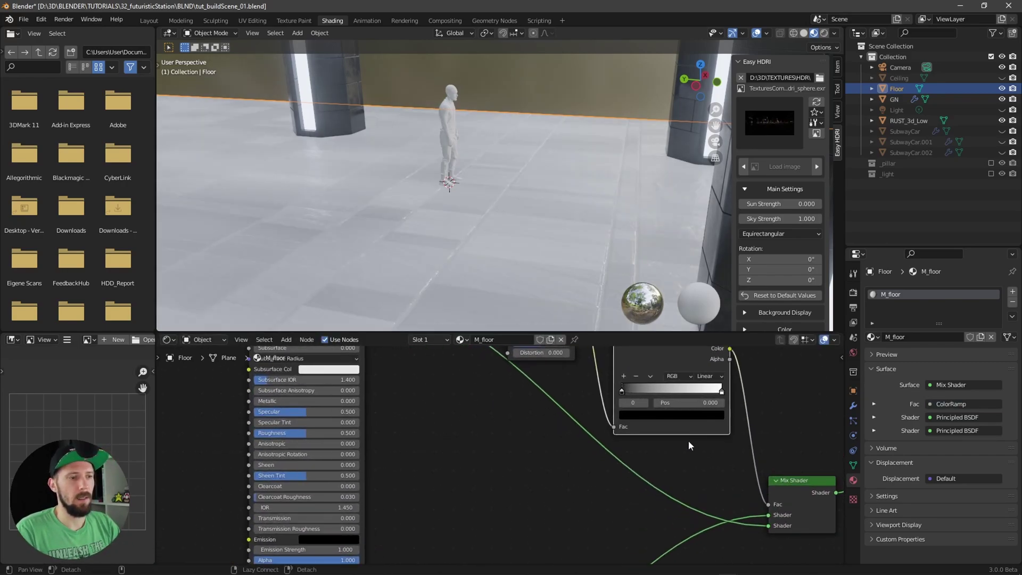
{"action": "left_click_drag", "start_coordinate": [609, 398], "coordinate": [687, 398]}
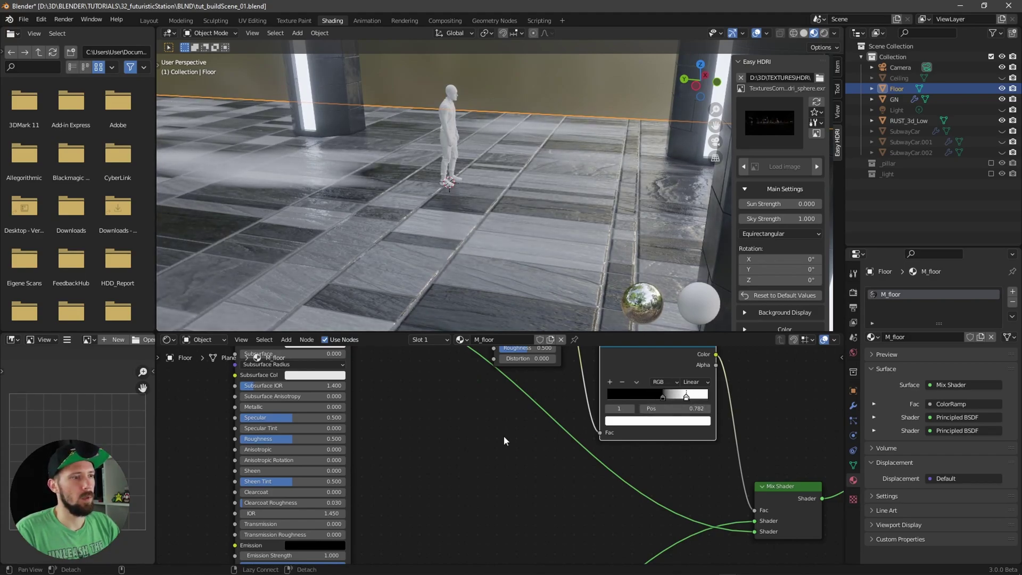
{"action": "middle_click_drag", "start_coordinate": [523, 377], "coordinate": [497, 432]}
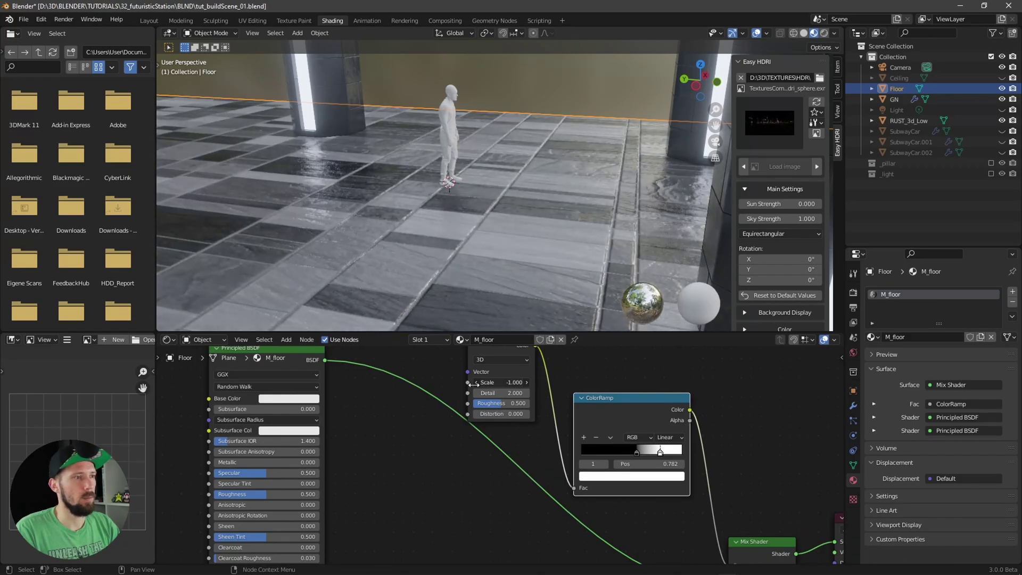
{"action": "left_click_drag", "start_coordinate": [490, 383], "coordinate": [551, 390]}
{"action": "left_click_drag", "start_coordinate": [637, 452], "coordinate": [647, 455]}
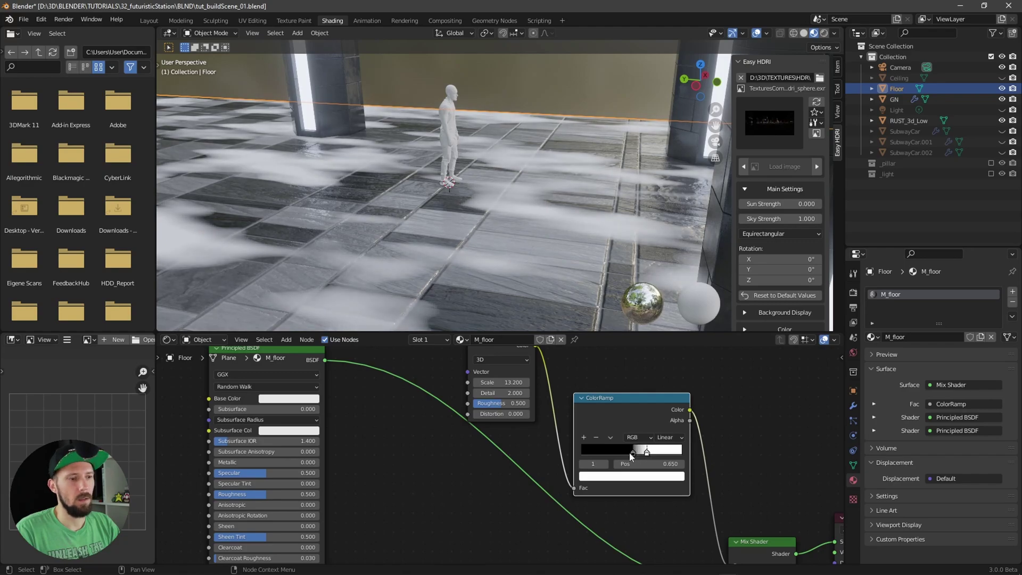
{"action": "left_click", "coordinate": [633, 453]}
{"action": "left_click_drag", "start_coordinate": [633, 456], "coordinate": [633, 452]}
- Darken the duplicated Principled BSDF's base color to near black and set its roughness to 0 for the puddles
{"action": "left_click_drag", "start_coordinate": [388, 472], "coordinate": [472, 465], "text": "alt"}
{"action": "left_click", "coordinate": [391, 395]}
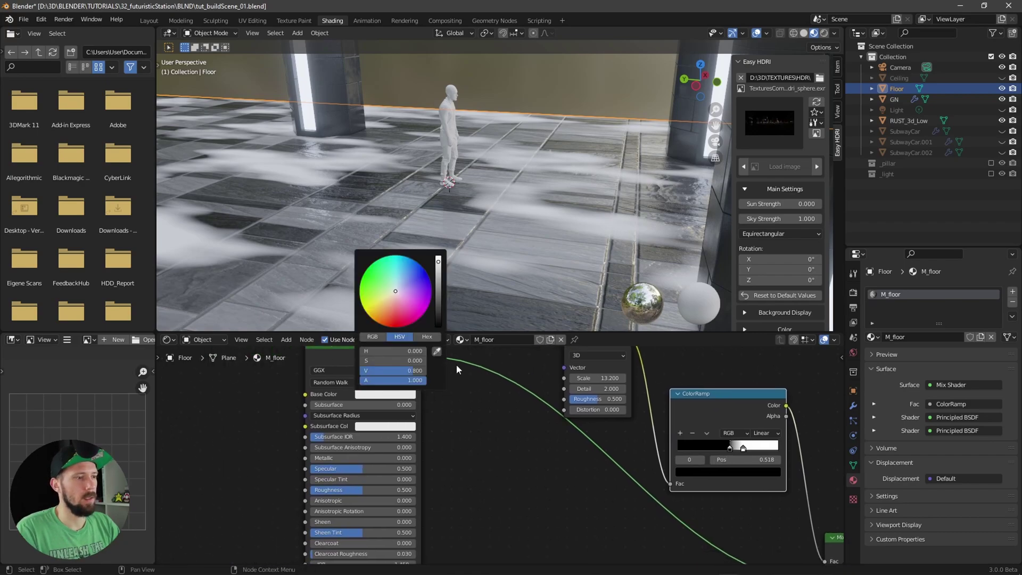
{"action": "left_click_drag", "start_coordinate": [439, 264], "coordinate": [438, 326]}
{"action": "left_click_drag", "start_coordinate": [451, 445], "coordinate": [483, 423], "text": "alt"}
{"action": "left_click_drag", "start_coordinate": [383, 468], "coordinate": [340, 472]}
- Switch the 3D viewport to Rendered shading and examine the puddle reflections on the floor from several angles
{"action": "middle_click_drag", "start_coordinate": [492, 231], "coordinate": [576, 238]}
{"action": "key", "text": "z"}
{"action": "left_click", "coordinate": [589, 184]}
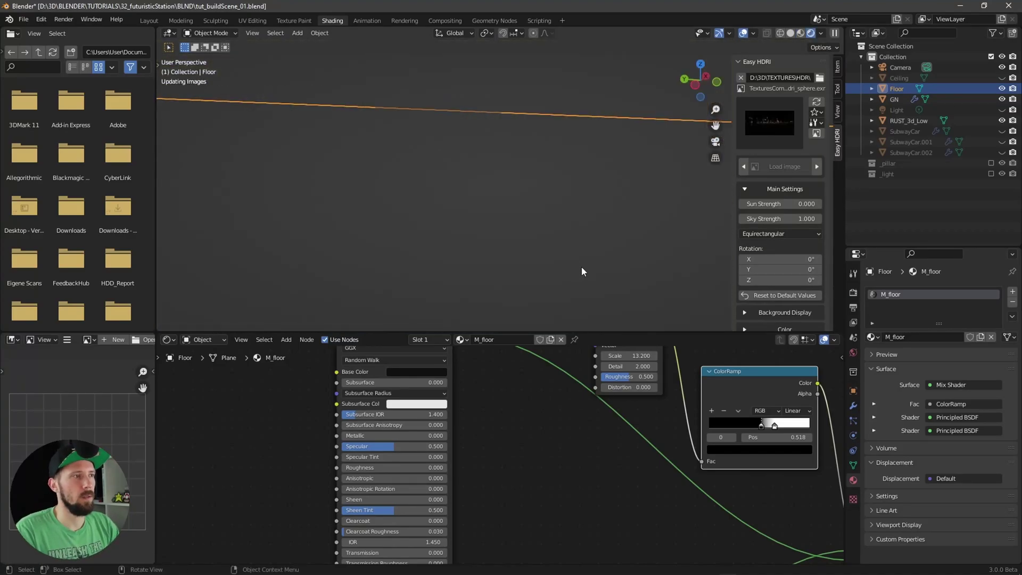
{"action": "mouse_move", "coordinate": [569, 272]}
{"action": "middle_mouse_down"}
{"action": "mouse_move", "coordinate": [610, 270]}
{"action": "mouse_move", "coordinate": [545, 271]}
{"action": "mouse_move", "coordinate": [589, 250]}
{"action": "mouse_move", "coordinate": [560, 254]}
{"action": "mouse_move", "coordinate": [567, 260]}
{"action": "middle_mouse_up"}
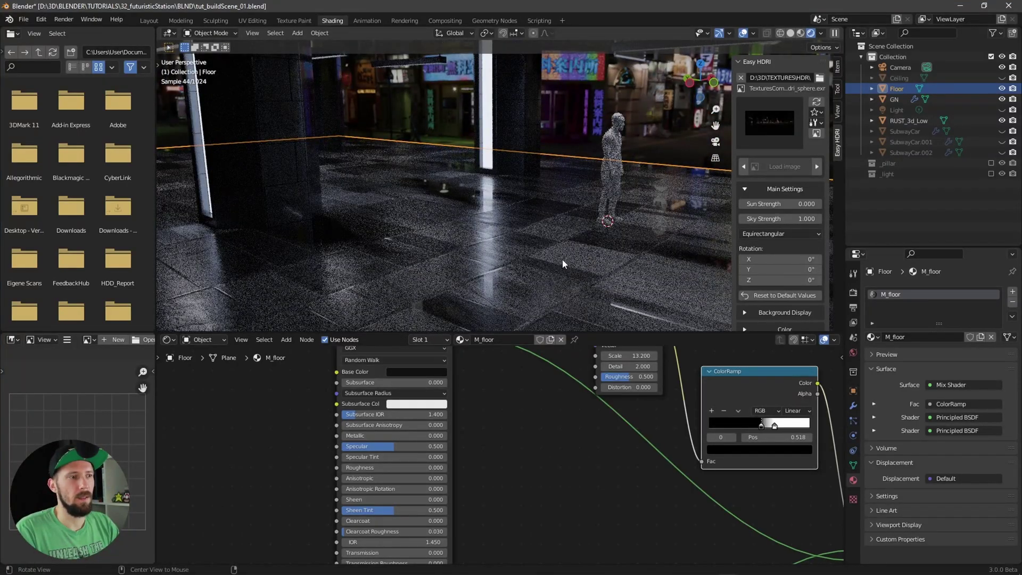
{"action": "mouse_move", "coordinate": [513, 255]}
{"action": "middle_mouse_down"}
{"action": "mouse_move", "coordinate": [546, 266]}
{"action": "mouse_move", "coordinate": [541, 250]}
{"action": "mouse_move", "coordinate": [590, 270]}
{"action": "mouse_move", "coordinate": [615, 264]}
{"action": "mouse_move", "coordinate": [522, 269]}
{"action": "middle_mouse_up"}
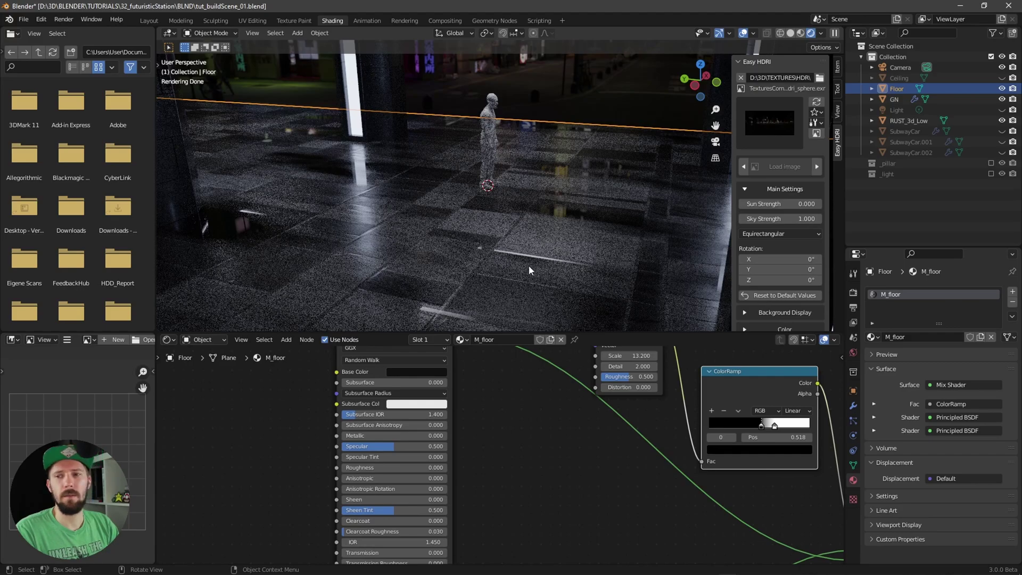
{"action": "middle_click_drag", "start_coordinate": [526, 260], "coordinate": [591, 260]}
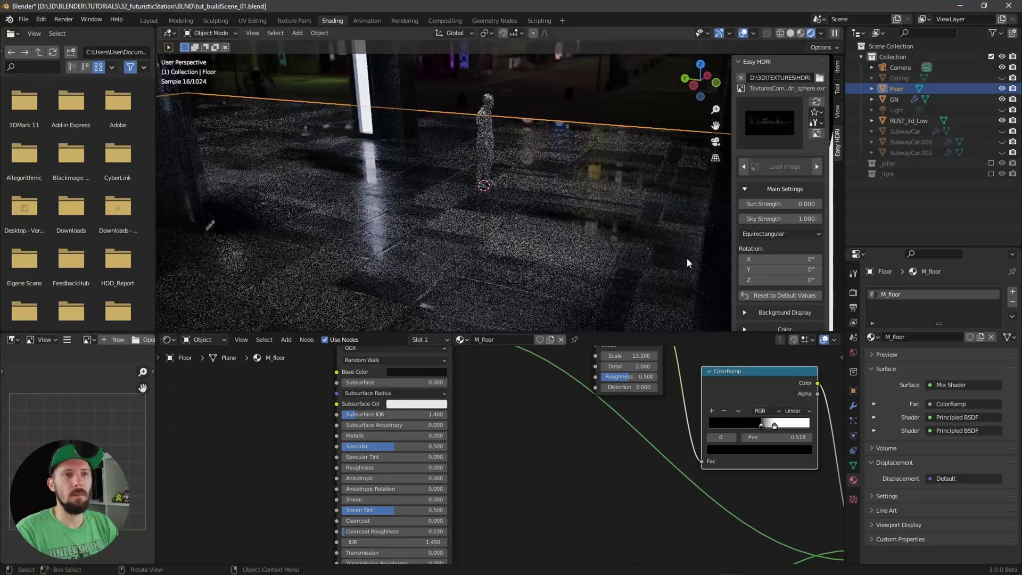
- Switch the 3D viewport to Material Preview shading, then unhide the Ceiling object and select it
{"action": "key", "text": "z"}
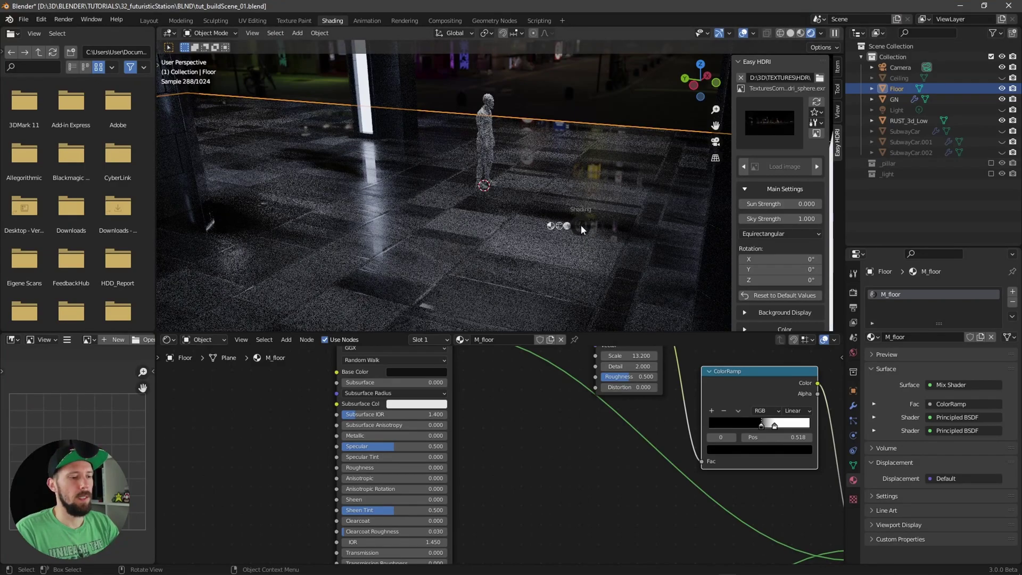
{"action": "left_click", "coordinate": [578, 280]}
{"action": "middle_click_drag", "start_coordinate": [580, 274], "coordinate": [578, 276]}
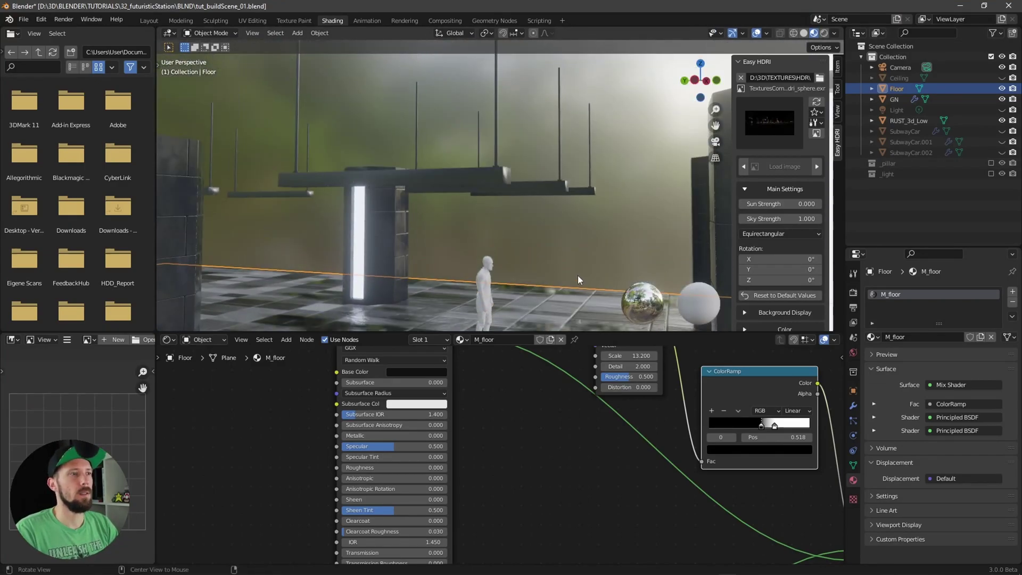
{"action": "left_click", "coordinate": [1001, 78]}
{"action": "mouse_move", "coordinate": [594, 232]}
{"action": "middle_mouse_down"}
{"action": "mouse_move", "coordinate": [605, 237]}
{"action": "mouse_move", "coordinate": [580, 227]}
{"action": "middle_mouse_up"}
{"action": "left_click", "coordinate": [599, 133]}
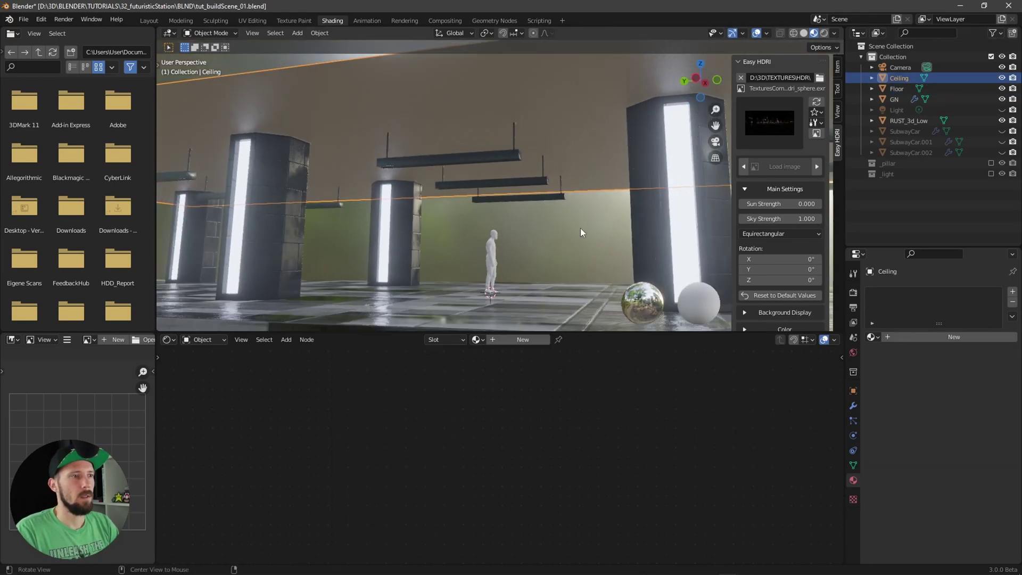
- Create a new material on the ceiling and name it M_ceiling
{"action": "left_click", "coordinate": [514, 340]}
{"action": "double_click", "coordinate": [492, 340]}
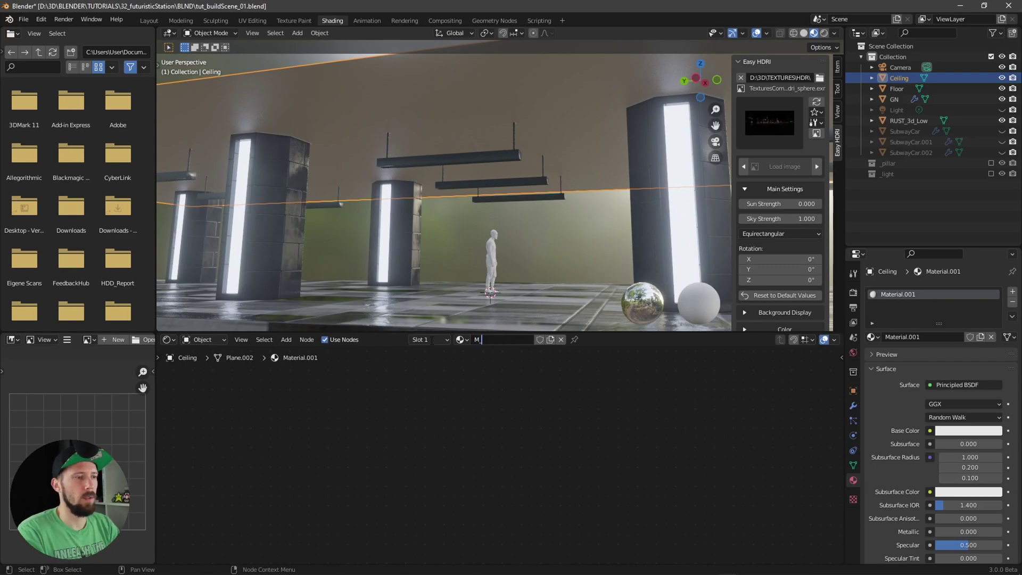
{"action": "key", "text": "Return"}
{"action": "key", "text": "Home"}
{"action": "scroll", "coordinate": [635, 479], "scroll_direction": "up", "scroll_amount": 2}
{"action": "scroll", "coordinate": [564, 499], "scroll_direction": "down", "scroll_amount": 2}
- Run Principled Texture Setup on the ceiling's Principled BSDF with the Roughness, NormalGL and Color maps from the Concrete008_4K-JPG folder
{"action": "left_click", "coordinate": [495, 414]}
{"action": "key", "text": "ctrl+shift+t"}
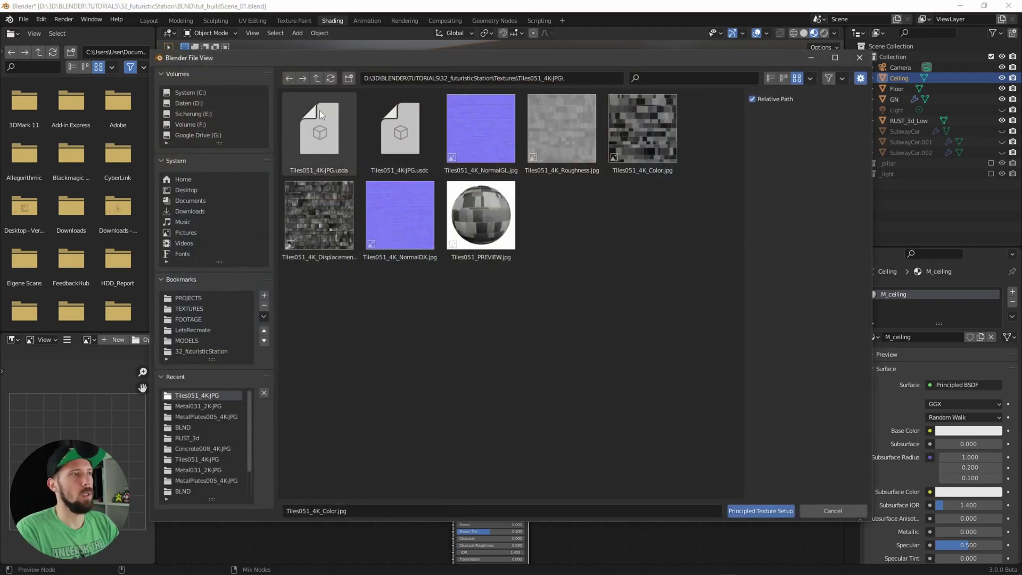
{"action": "left_click", "coordinate": [317, 78]}
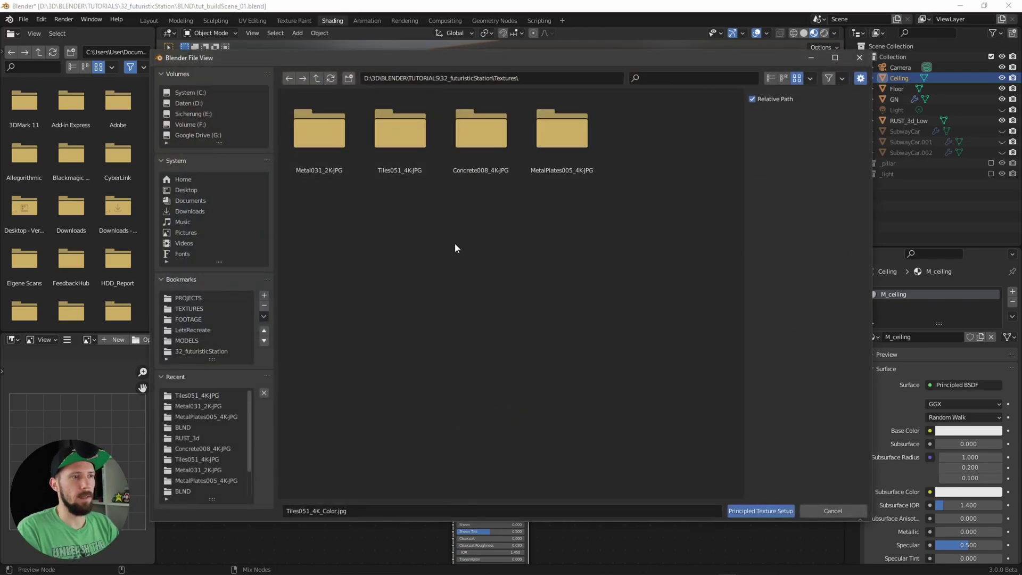
{"action": "left_click", "coordinate": [485, 137]}
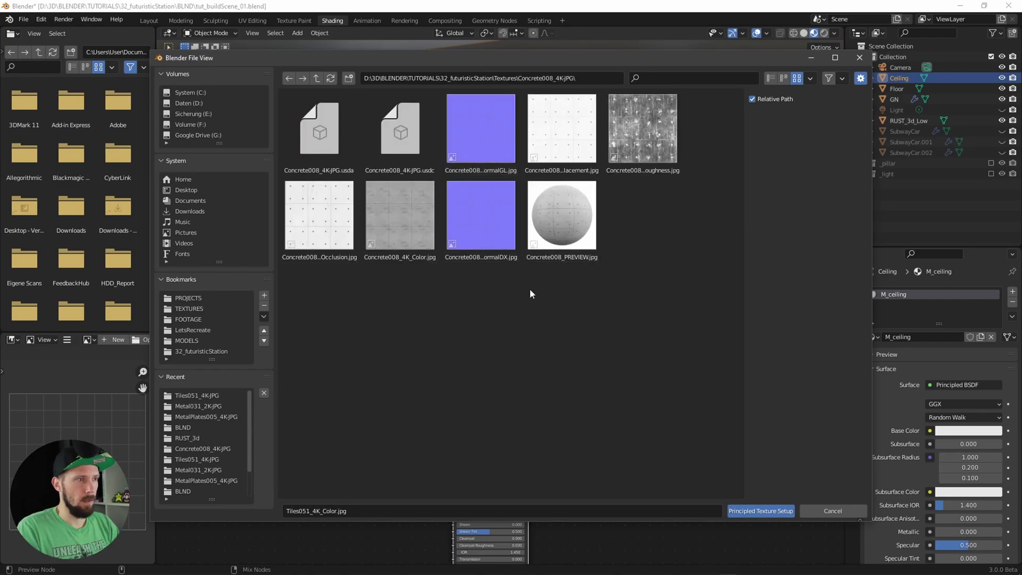
{"action": "left_click", "coordinate": [651, 148]}
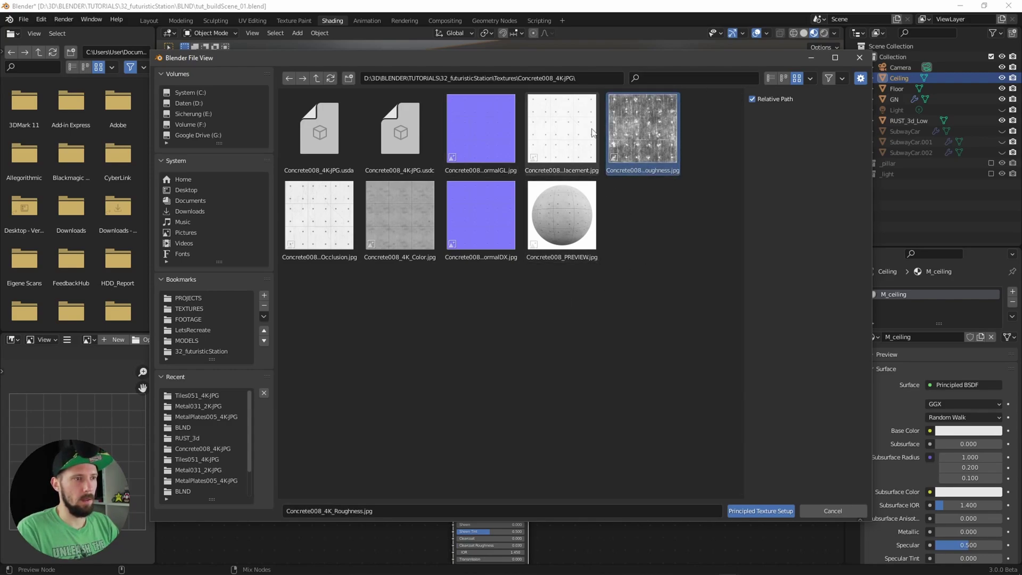
{"action": "left_click", "coordinate": [489, 137], "text": "ctrl"}
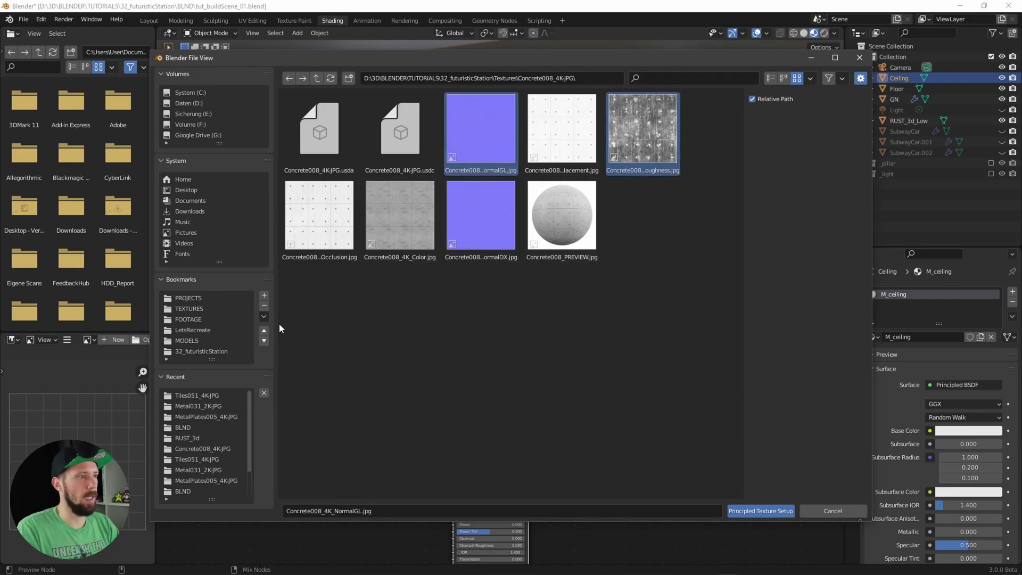
{"action": "left_click", "coordinate": [319, 235], "text": "ctrl"}
{"action": "left_click", "coordinate": [331, 234], "text": "ctrl"}
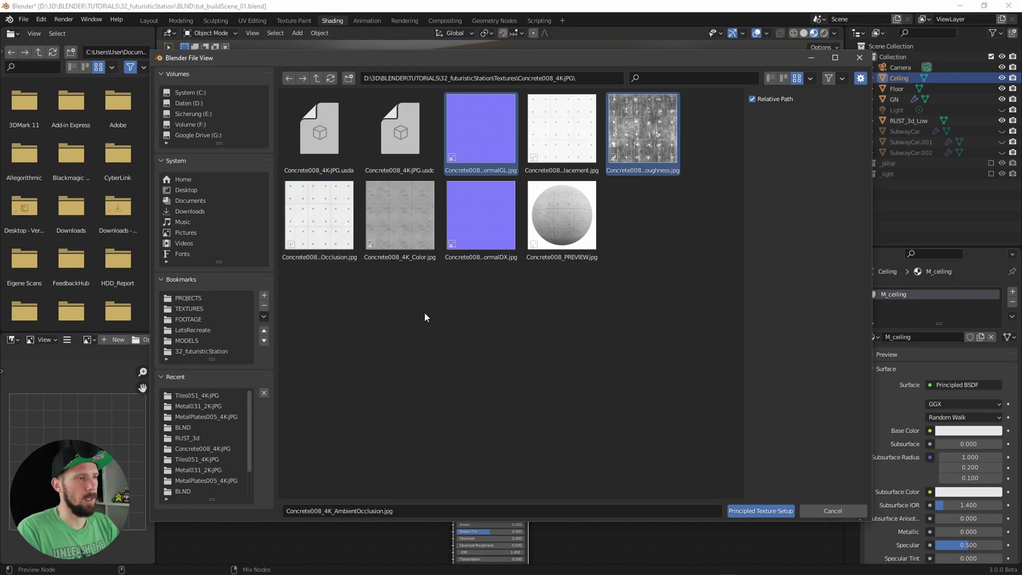
{"action": "left_click", "coordinate": [409, 229], "text": "ctrl"}
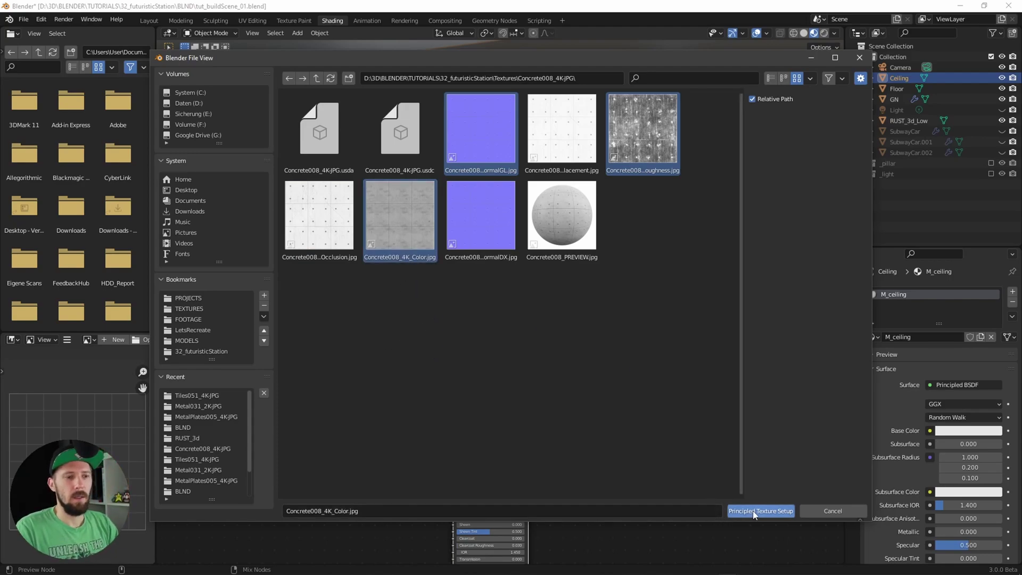
{"action": "left_click", "coordinate": [772, 513]}
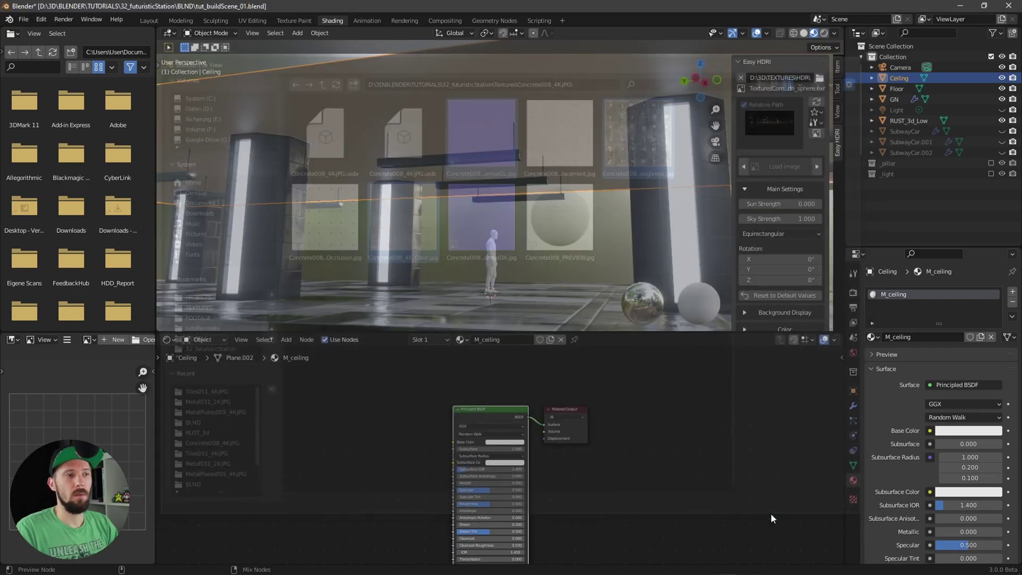
- Set the ceiling texture's Mapping scale to 4 on X and 8 on Y
{"action": "scroll", "coordinate": [558, 305], "scroll_direction": "up", "scroll_amount": 5}
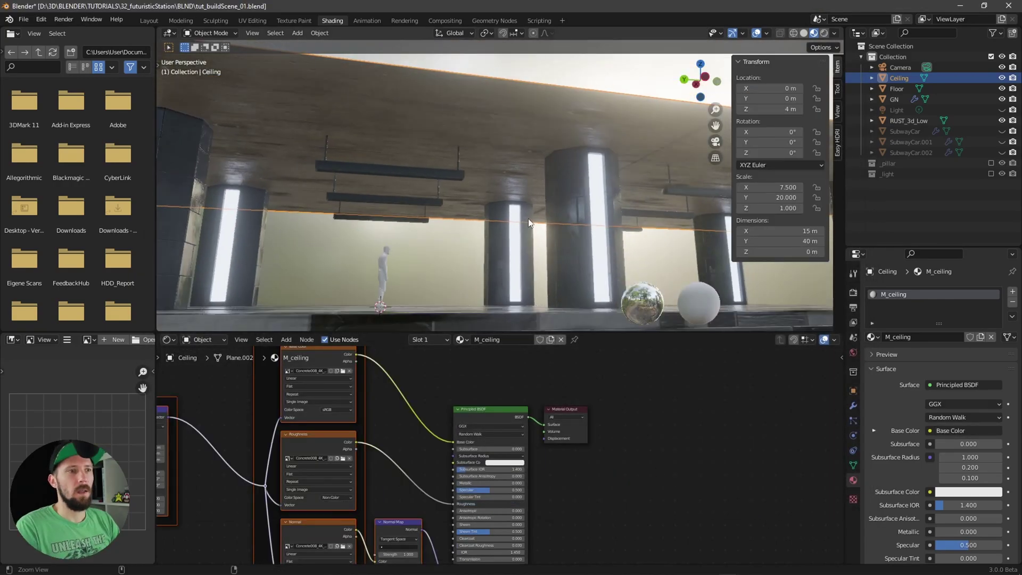
{"action": "middle_click_drag", "start_coordinate": [536, 209], "coordinate": [513, 215]}
{"action": "middle_click_drag", "start_coordinate": [370, 420], "coordinate": [519, 413]}
{"action": "scroll", "coordinate": [405, 461], "scroll_direction": "up", "scroll_amount": 2}
{"action": "left_click_drag", "start_coordinate": [322, 490], "coordinate": [326, 491]}
{"action": "type", "text": "4"}
{"action": "key", "text": "Return"}
{"action": "middle_click_drag", "start_coordinate": [538, 213], "coordinate": [589, 213]}
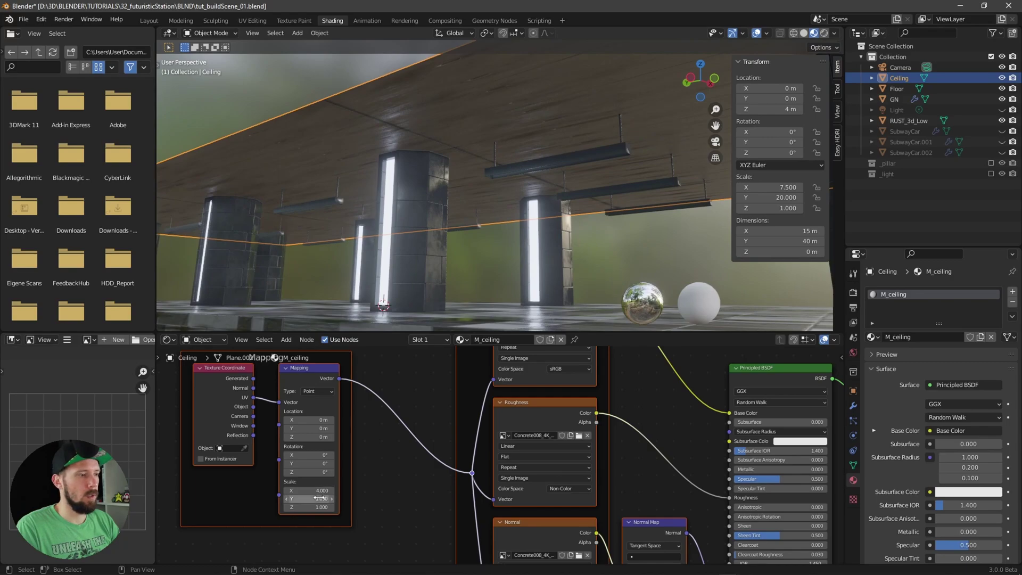
{"action": "type", "text": "8"}
{"action": "key", "text": "Return"}
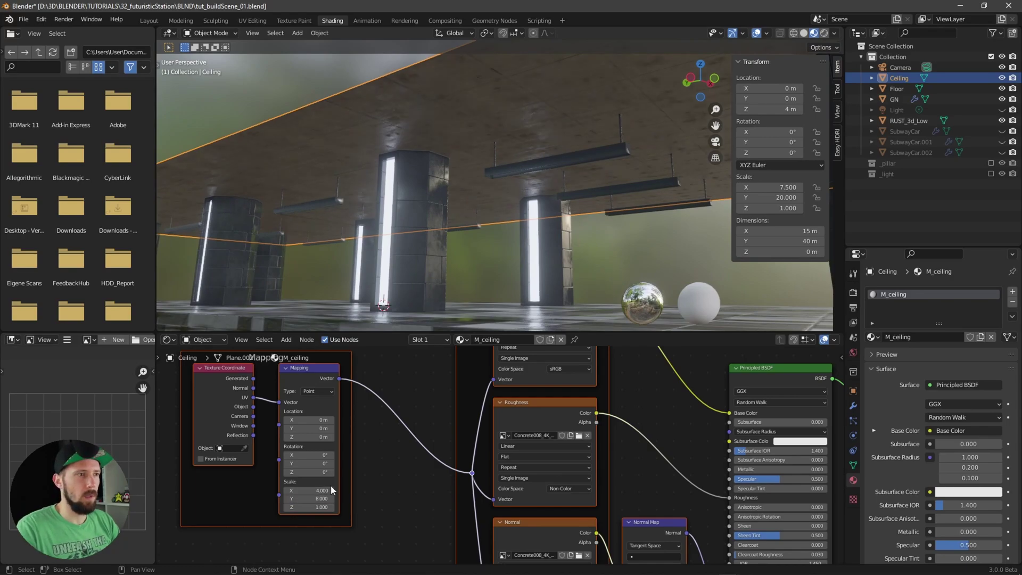
- Increase the ceiling texture's Mapping Y scale to 10 and check the concrete tiling on the ceiling
{"action": "scroll", "coordinate": [577, 192], "scroll_direction": "up", "scroll_amount": 5}
{"action": "middle_click_drag", "start_coordinate": [551, 203], "coordinate": [453, 341]}
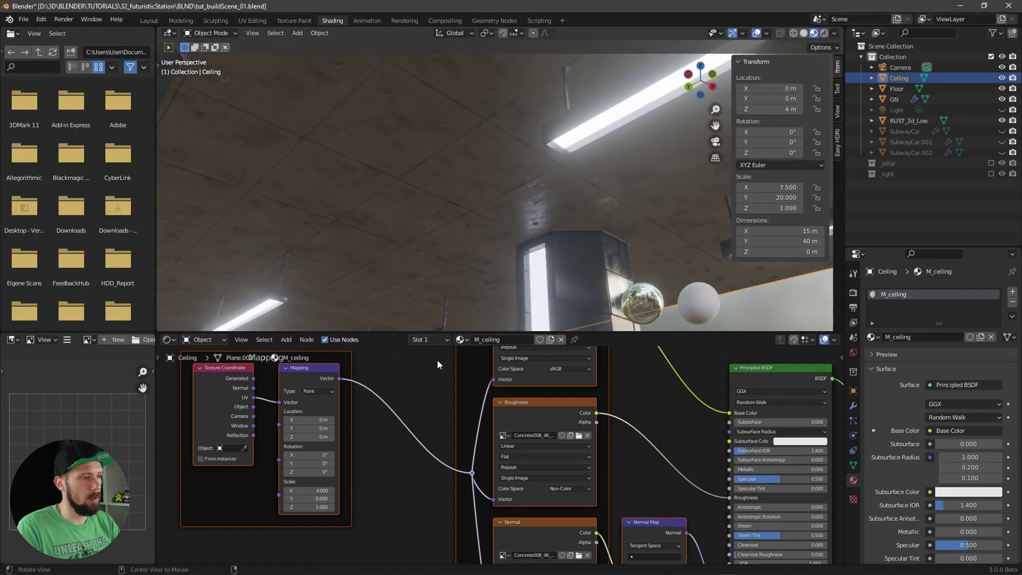
{"action": "key", "text": "Return"}
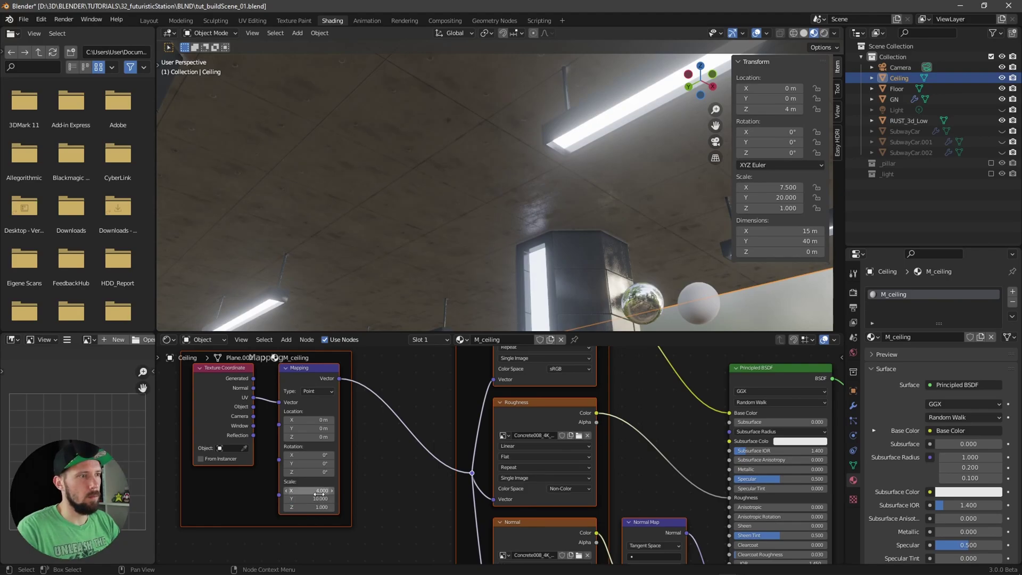
{"action": "middle_click_drag", "start_coordinate": [432, 200], "coordinate": [554, 255]}
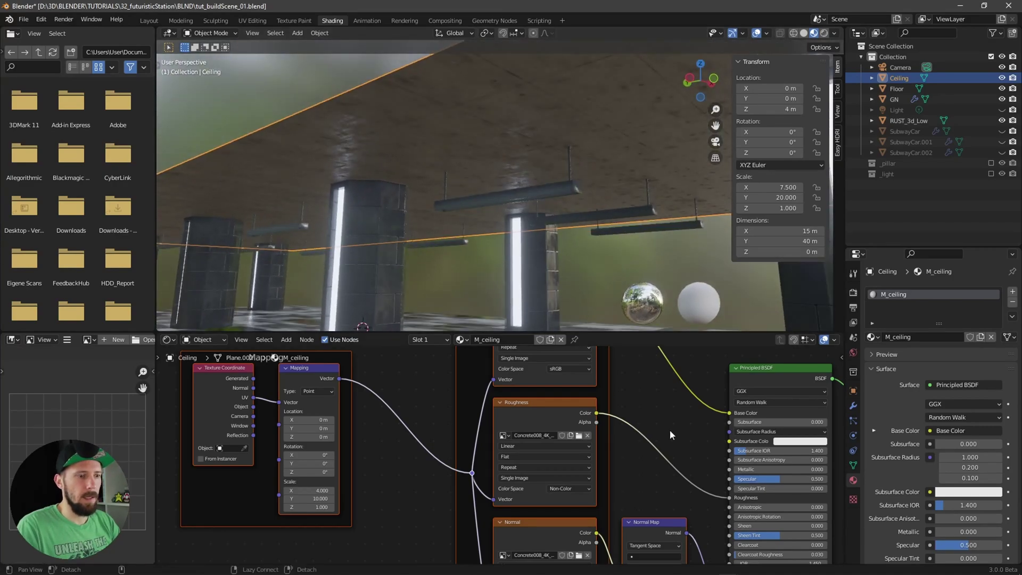
- Insert a ColorRamp between the ceiling's Roughness texture and the Principled BSDF, with the black stop moved to 0.223
{"action": "middle_click_drag", "start_coordinate": [671, 399], "coordinate": [581, 389]}
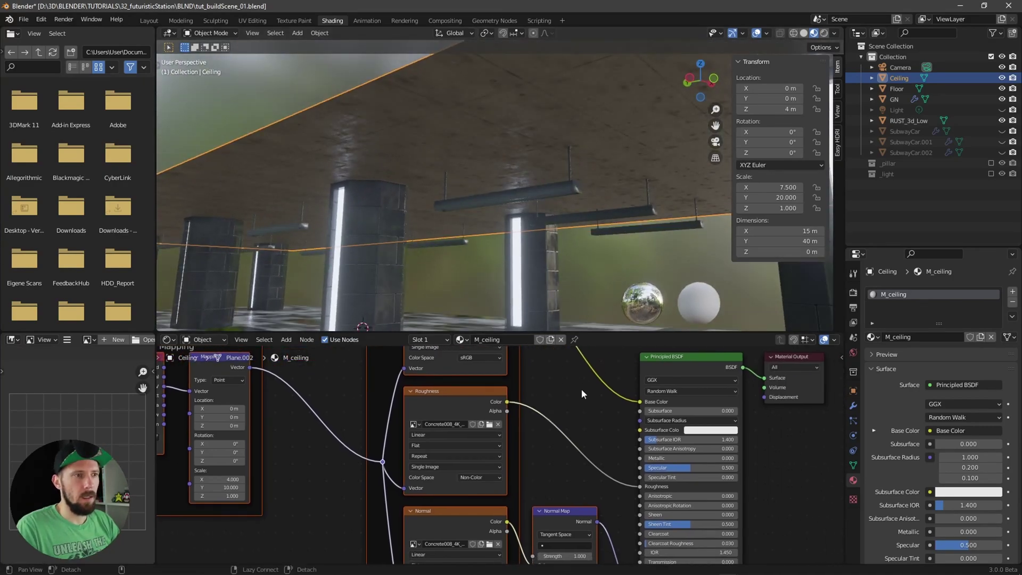
{"action": "key", "text": "shift+a"}
{"action": "left_click", "coordinate": [579, 422]}
{"action": "type", "text": "ramp"}
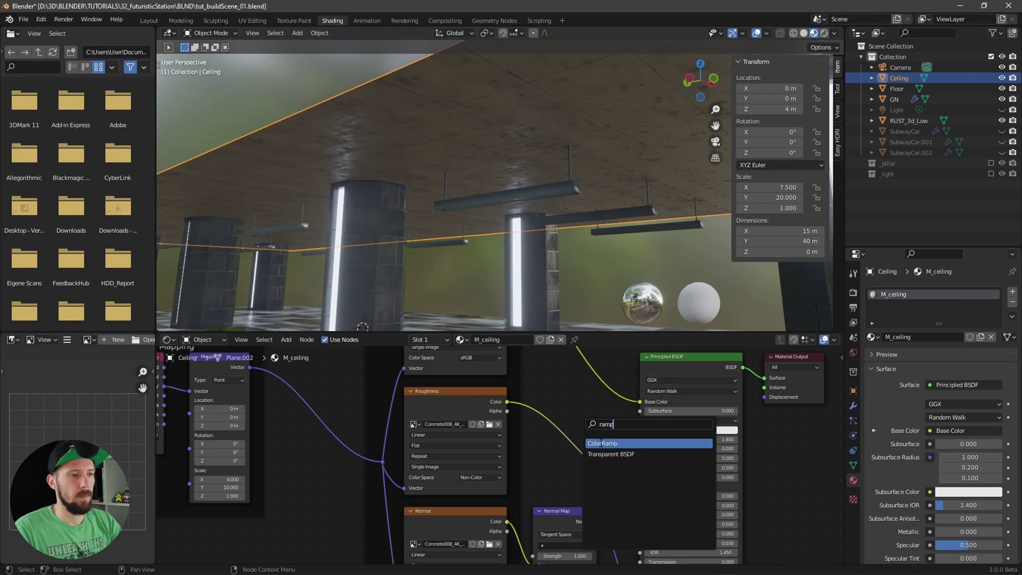
{"action": "key", "text": "Return"}
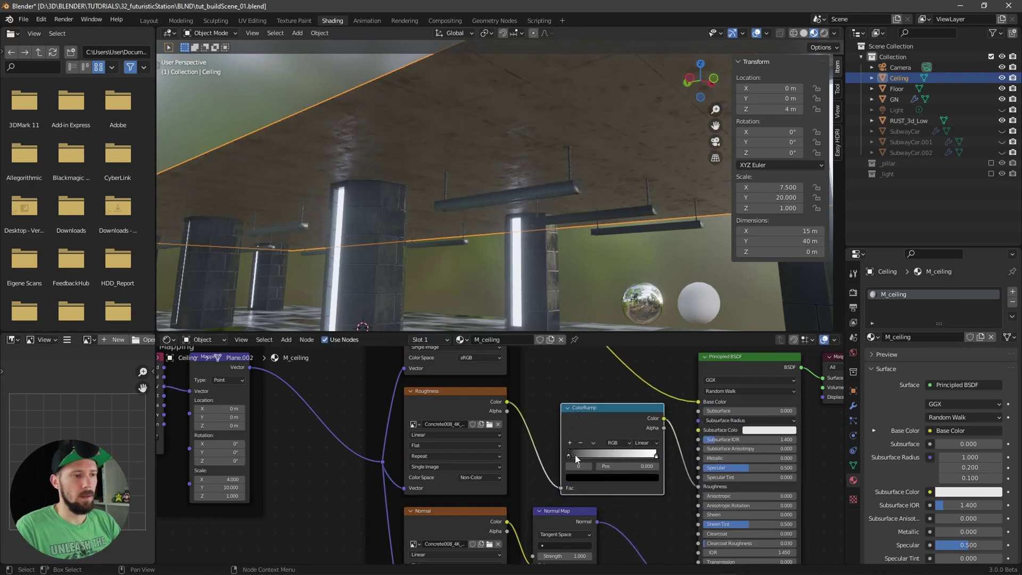
{"action": "left_click_drag", "start_coordinate": [570, 455], "coordinate": [590, 456]}
{"action": "middle_click_drag", "start_coordinate": [505, 144], "coordinate": [561, 229]}
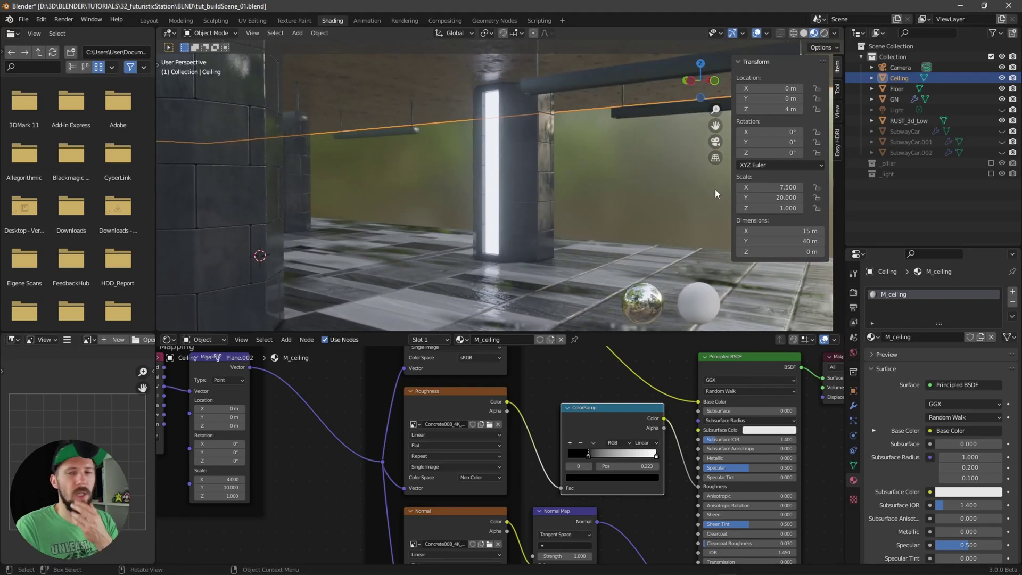
- Unhide the three subway cars SubwayCar, SubwayCar.001 and SubwayCar.002
{"action": "left_click", "coordinate": [1002, 131]}
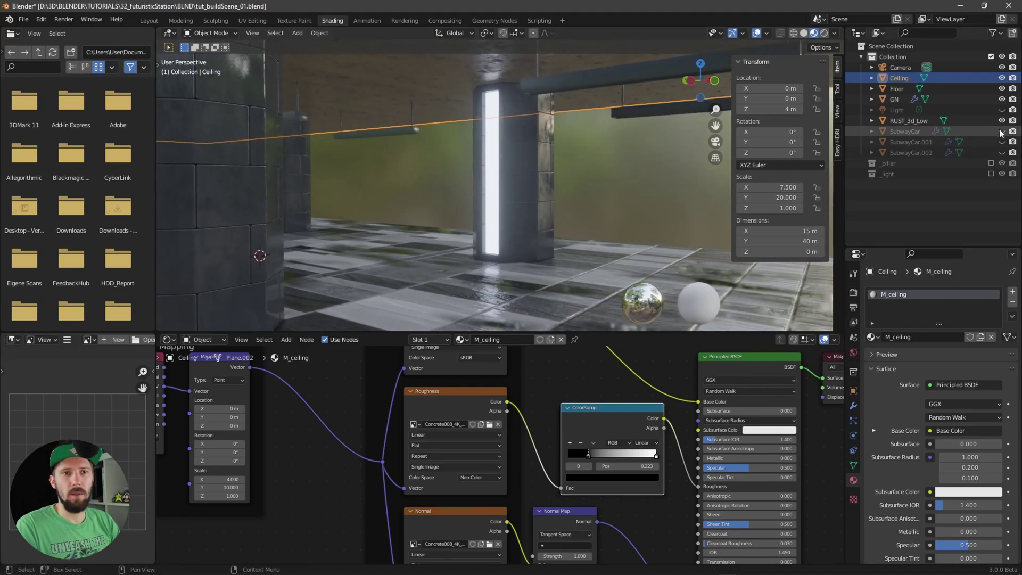
{"action": "left_click", "coordinate": [1003, 142]}
{"action": "left_click", "coordinate": [1002, 153]}
{"action": "middle_click_drag", "start_coordinate": [625, 276], "coordinate": [656, 234]}
- Select SubwayCar's SubwayBody_Refl material and set its first metallic Principled BSDF's roughness to 0.368
{"action": "left_click", "coordinate": [658, 233]}
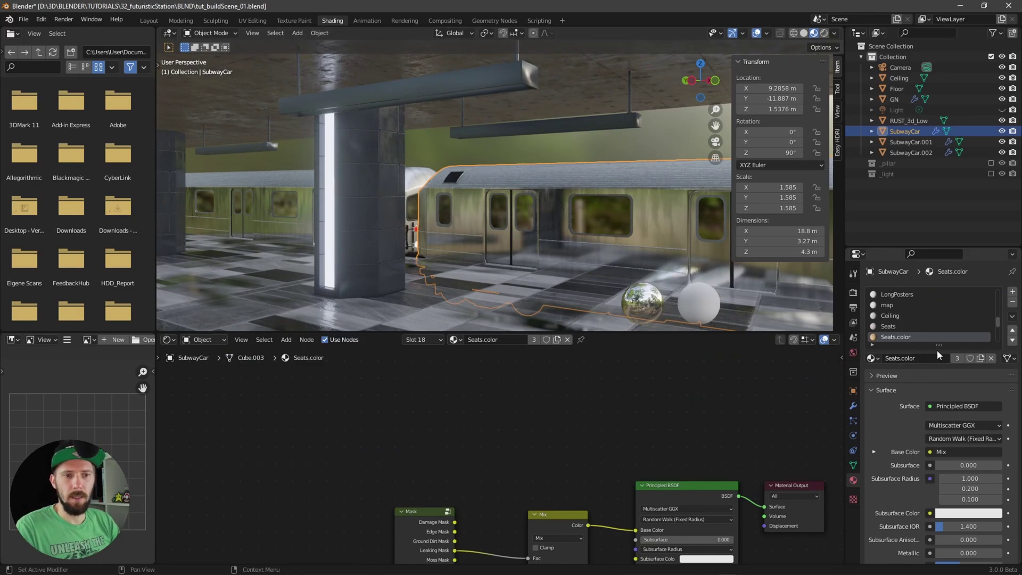
{"action": "left_click_drag", "start_coordinate": [937, 347], "coordinate": [938, 389]}
{"action": "left_click_drag", "start_coordinate": [999, 350], "coordinate": [998, 276]}
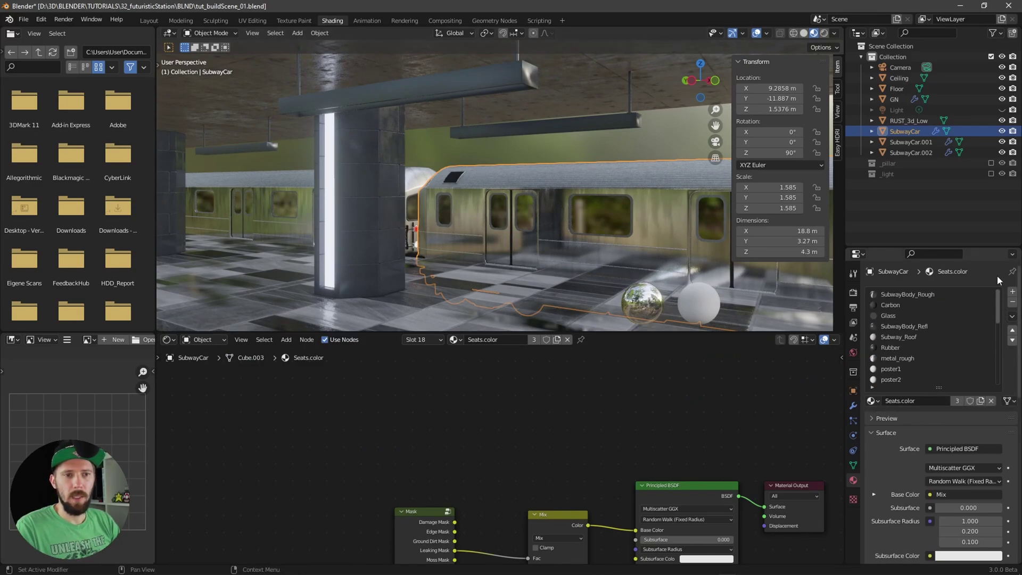
{"action": "left_click", "coordinate": [929, 327]}
{"action": "middle_click_drag", "start_coordinate": [587, 317], "coordinate": [615, 293]}
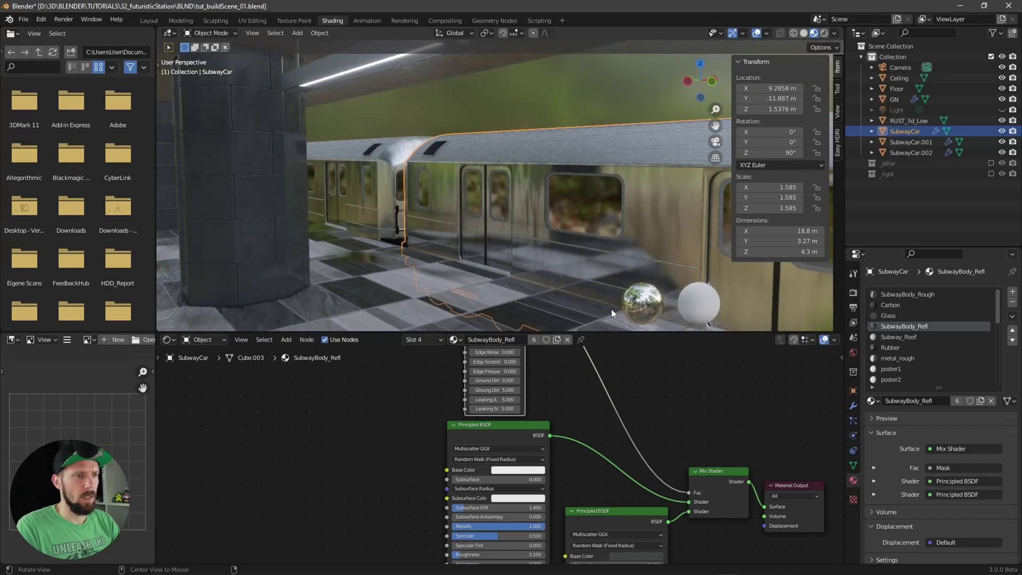
{"action": "middle_click_drag", "start_coordinate": [658, 375], "coordinate": [670, 326]}
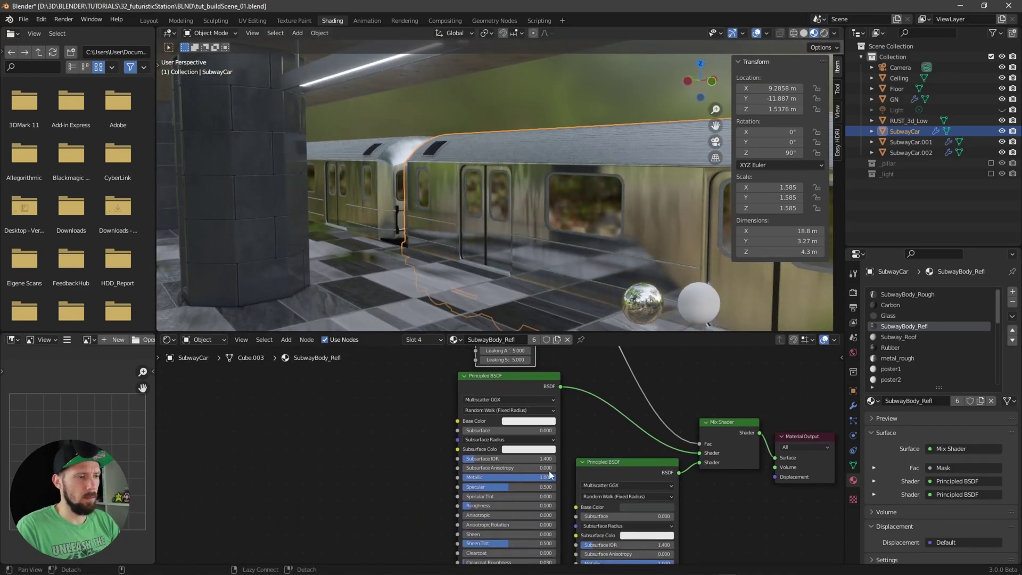
{"action": "left_click_drag", "start_coordinate": [471, 506], "coordinate": [512, 497]}
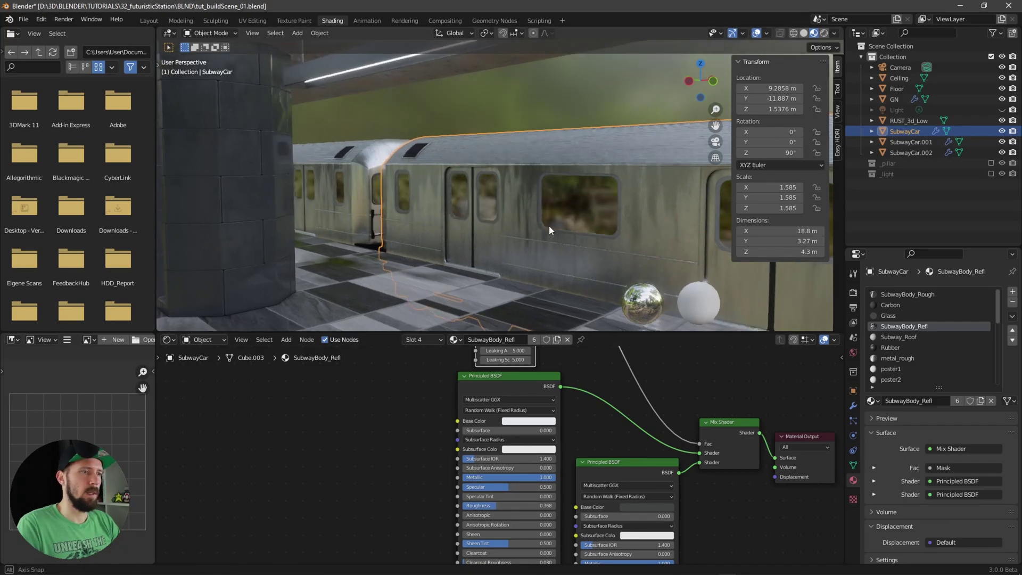
- Switch the 3D viewport to Rendered shading and examine the subway cars' reflections alongside the wet floor
{"action": "key", "text": "z"}
{"action": "left_click", "coordinate": [554, 175]}
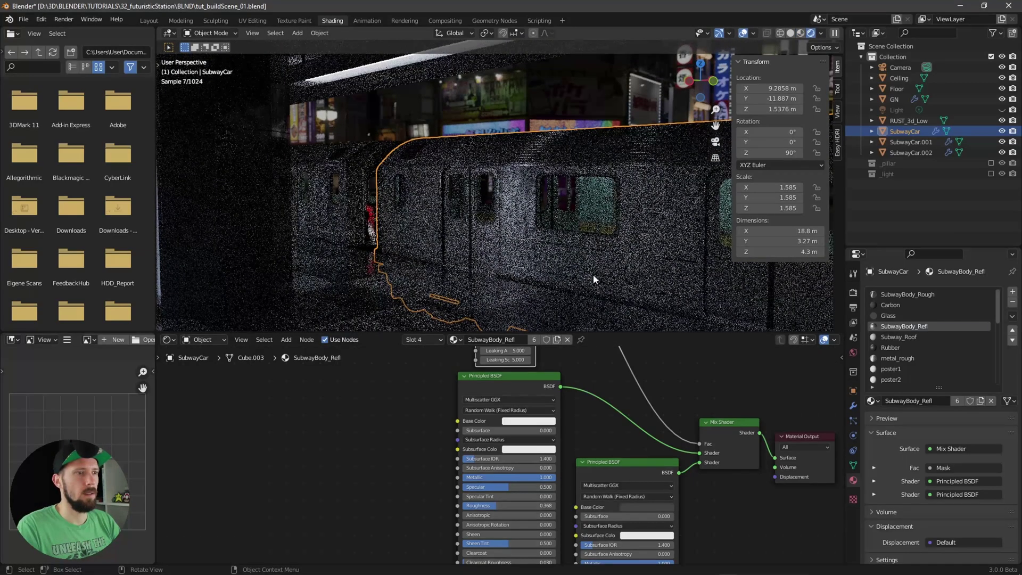
{"action": "mouse_move", "coordinate": [589, 279]}
{"action": "middle_mouse_down", "text": "shift"}
{"action": "mouse_move", "coordinate": [548, 283]}
{"action": "mouse_move", "coordinate": [616, 263]}
{"action": "mouse_move", "coordinate": [559, 272]}
{"action": "mouse_move", "coordinate": [588, 275]}
{"action": "middle_mouse_up", "text": "shift"}
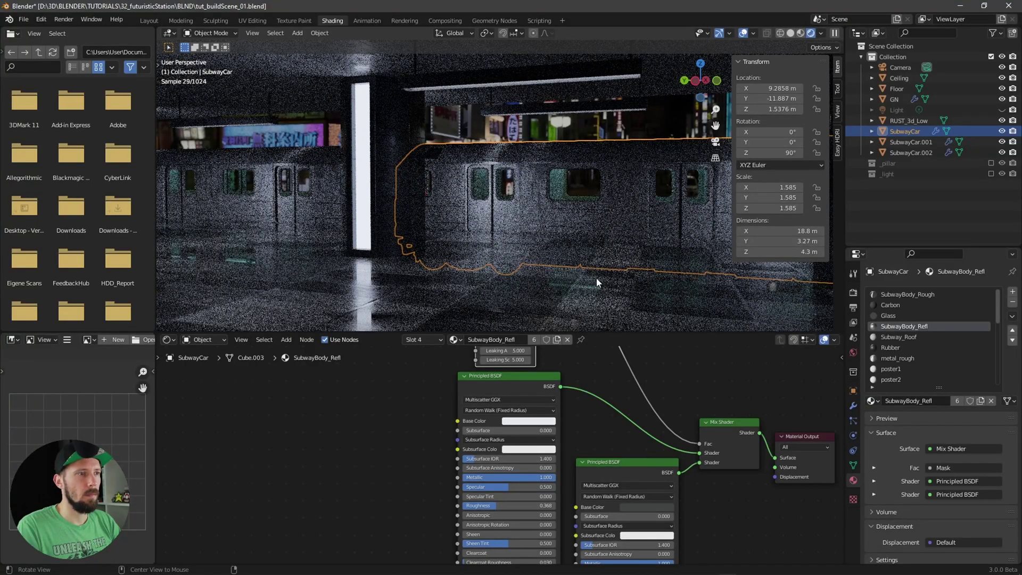
{"action": "middle_click_drag", "start_coordinate": [611, 270], "coordinate": [599, 269]}
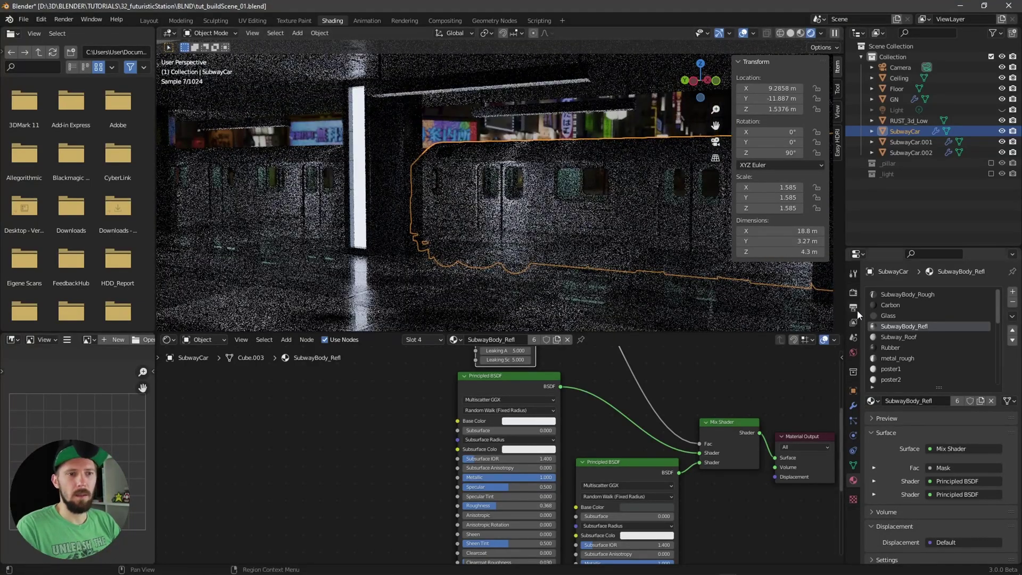
- Change the scene's render engine to Eevee and check the rendered view of the station
{"action": "left_click", "coordinate": [853, 292]}
{"action": "left_click", "coordinate": [953, 292]}
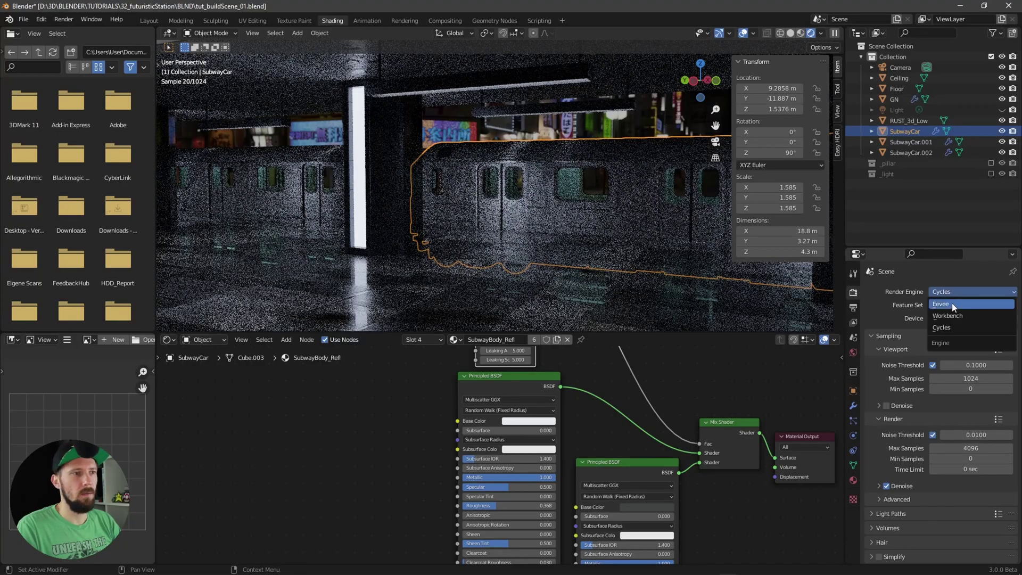
{"action": "left_click", "coordinate": [952, 302]}
{"action": "middle_click_drag", "start_coordinate": [532, 230], "coordinate": [548, 245]}
- Show and hide the Light object to compare its effect on the Eevee-rendered station
{"action": "left_click", "coordinate": [1003, 110]}
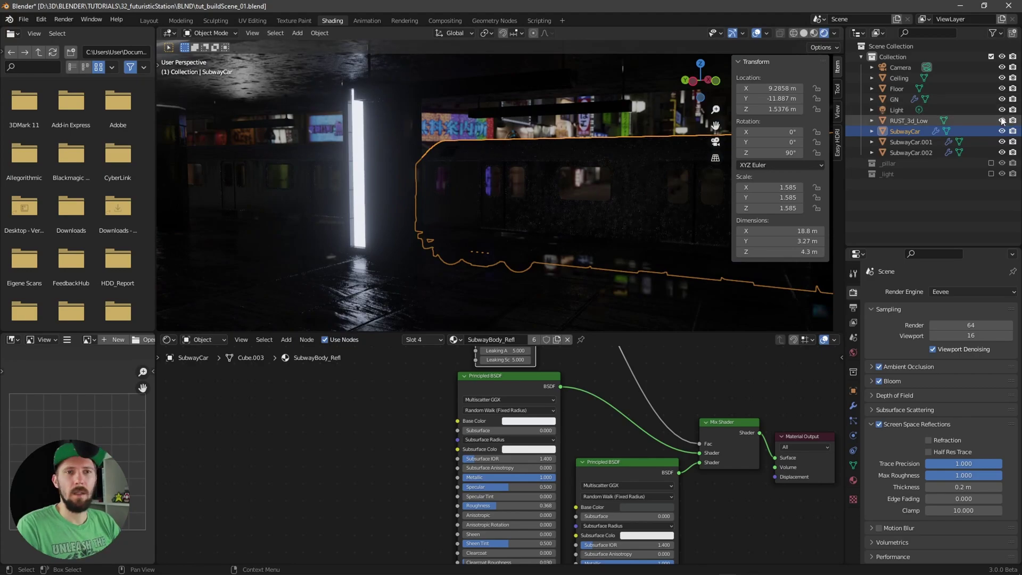
{"action": "left_click", "coordinate": [1003, 110]}
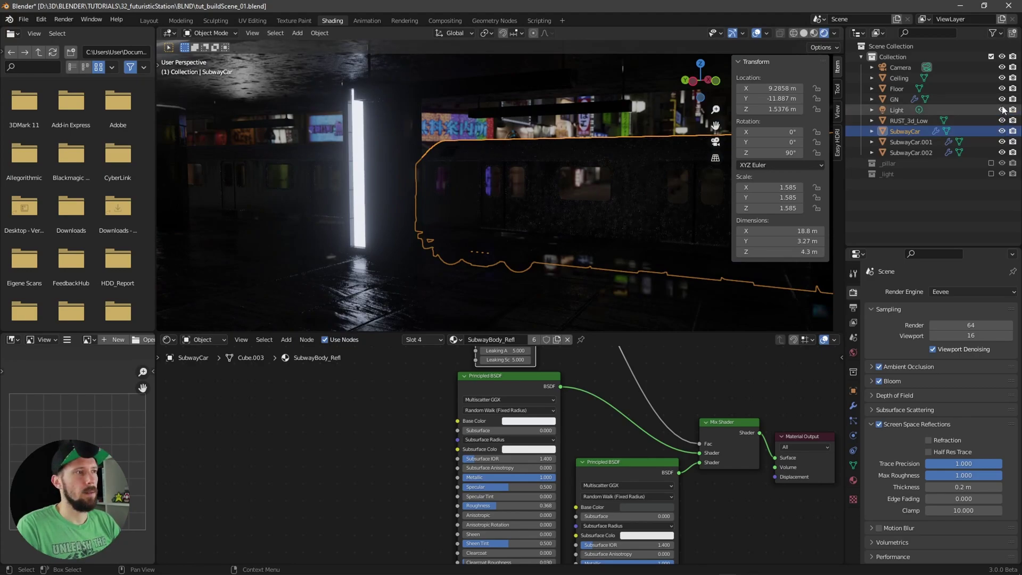
{"action": "middle_click_drag", "start_coordinate": [632, 206], "coordinate": [588, 235], "text": "ctrl"}
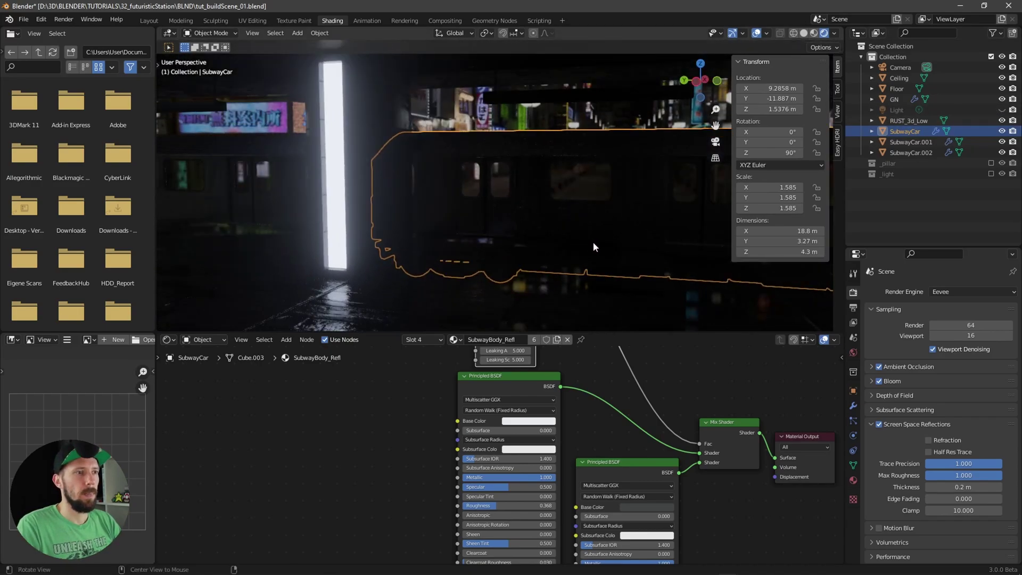
- Select SubwayCar's Glass material and show its Glass BSDF node setup
{"action": "scroll", "coordinate": [593, 241], "scroll_direction": "down", "scroll_amount": 1}
{"action": "mouse_move", "coordinate": [615, 222]}
{"action": "middle_mouse_down", "text": "ctrl"}
{"action": "mouse_move", "coordinate": [594, 225]}
{"action": "mouse_move", "coordinate": [695, 197]}
{"action": "mouse_move", "coordinate": [578, 231]}
{"action": "mouse_move", "coordinate": [648, 225]}
{"action": "mouse_move", "coordinate": [536, 264]}
{"action": "mouse_move", "coordinate": [609, 215]}
{"action": "mouse_move", "coordinate": [607, 233]}
{"action": "middle_mouse_up", "text": "ctrl"}
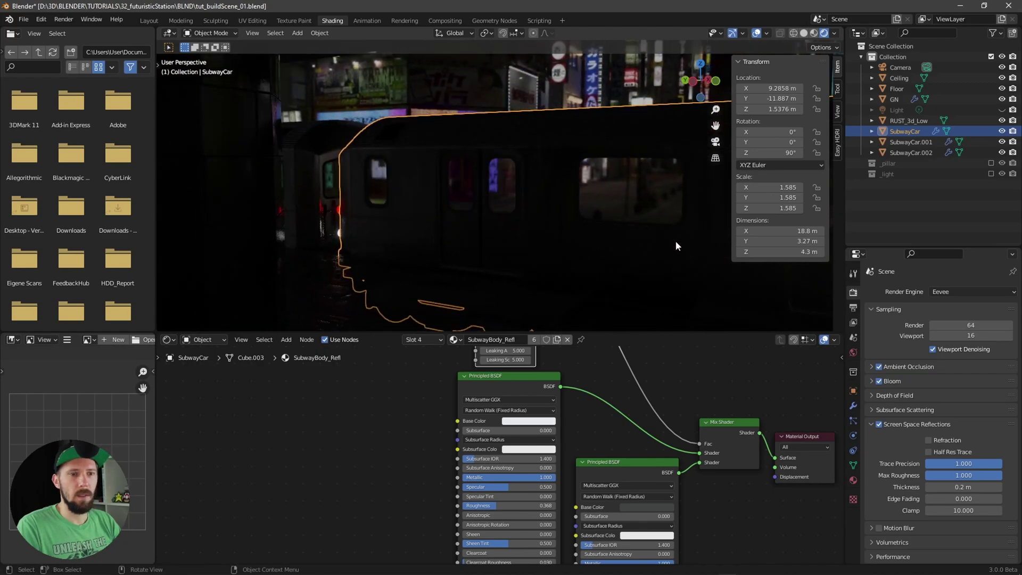
{"action": "left_click", "coordinate": [855, 479]}
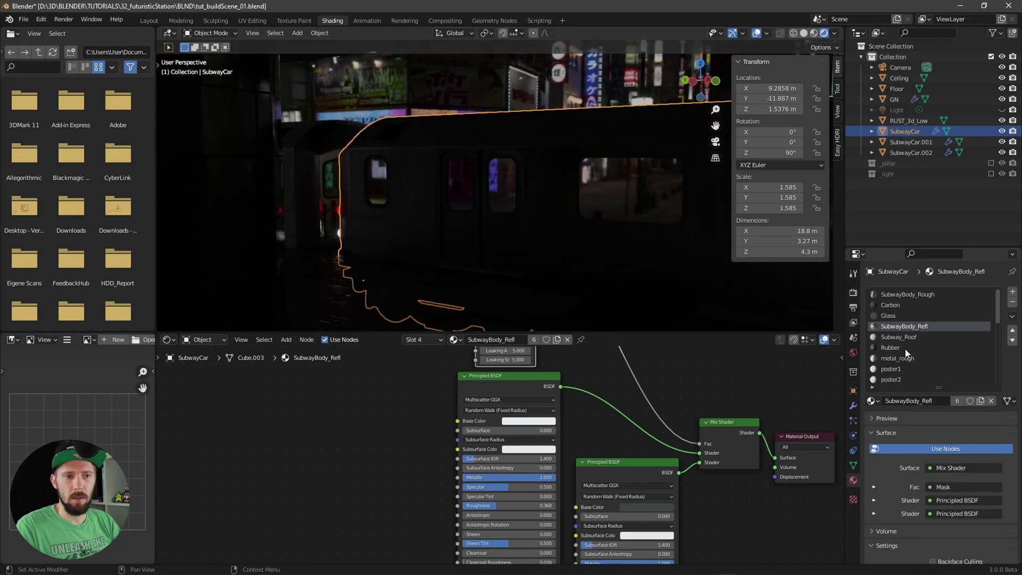
{"action": "left_click", "coordinate": [913, 316]}
{"action": "scroll", "coordinate": [686, 395], "scroll_direction": "up", "scroll_amount": 3}
{"action": "middle_click_drag", "start_coordinate": [682, 413], "coordinate": [651, 453]}
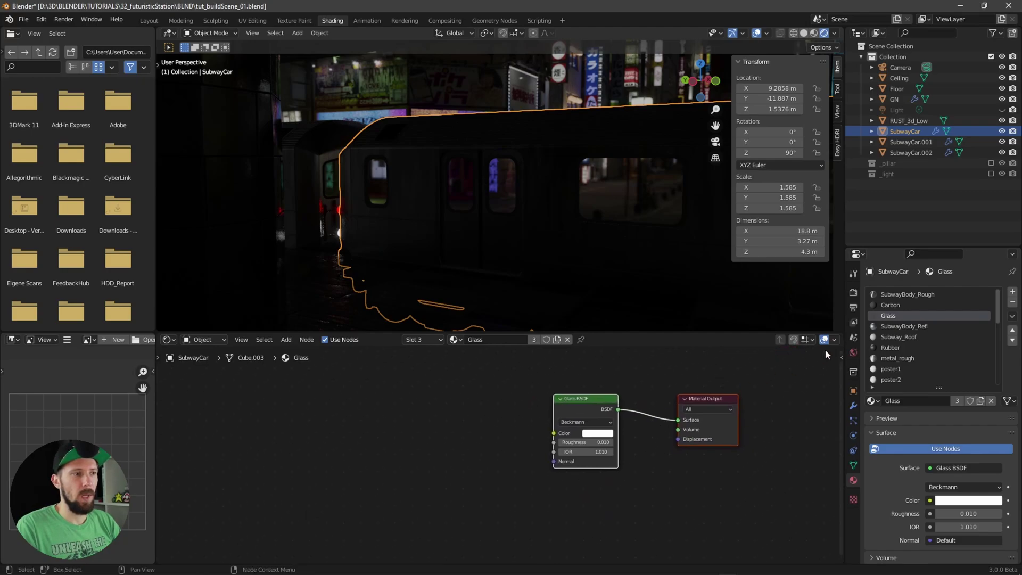
- Enable Refraction in Eevee's Screen Space Reflections settings and Screen Space Refraction on SubwayCar's Glass material
{"action": "left_click", "coordinate": [854, 293]}
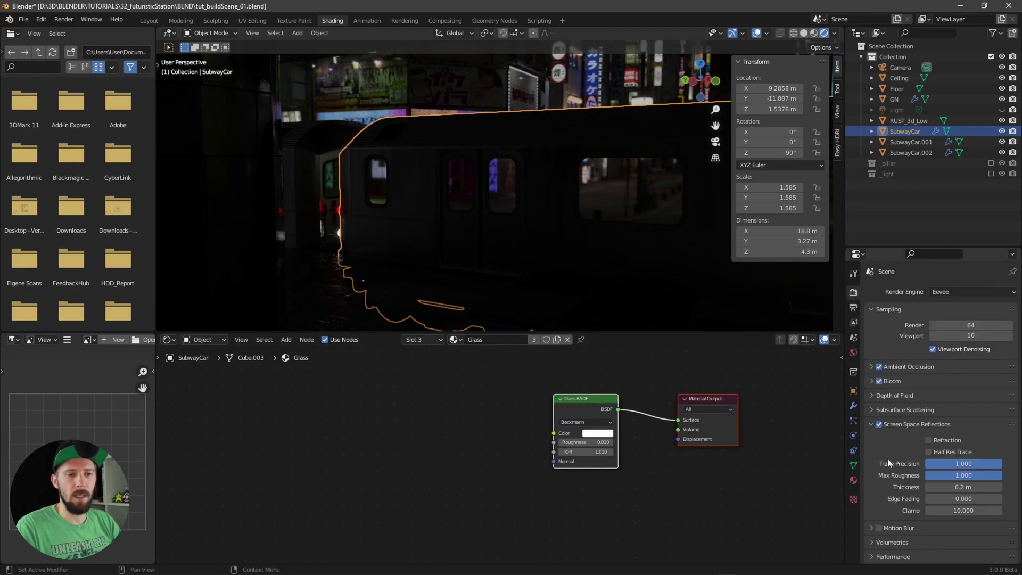
{"action": "left_click", "coordinate": [929, 440]}
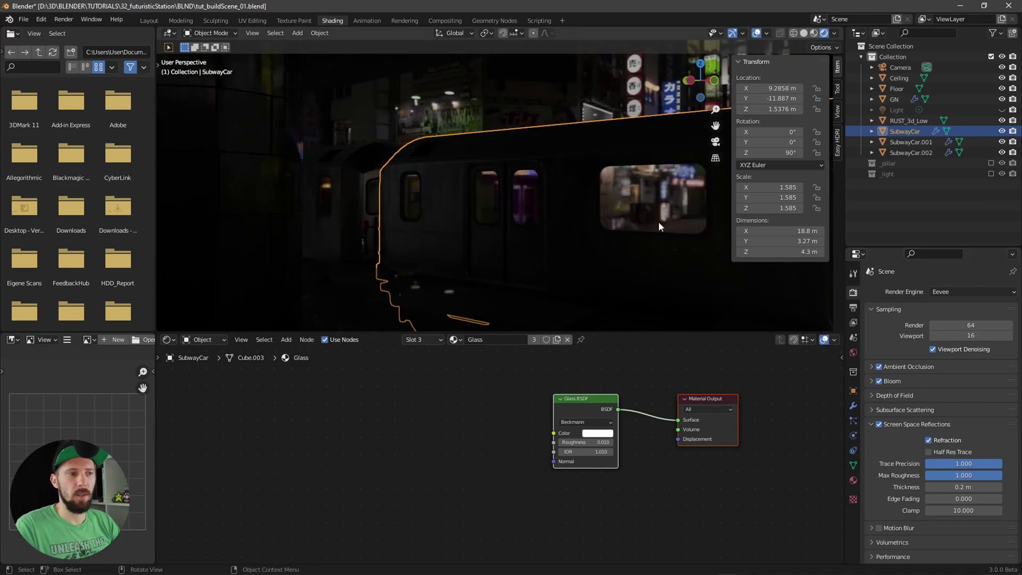
{"action": "left_click", "coordinate": [854, 480]}
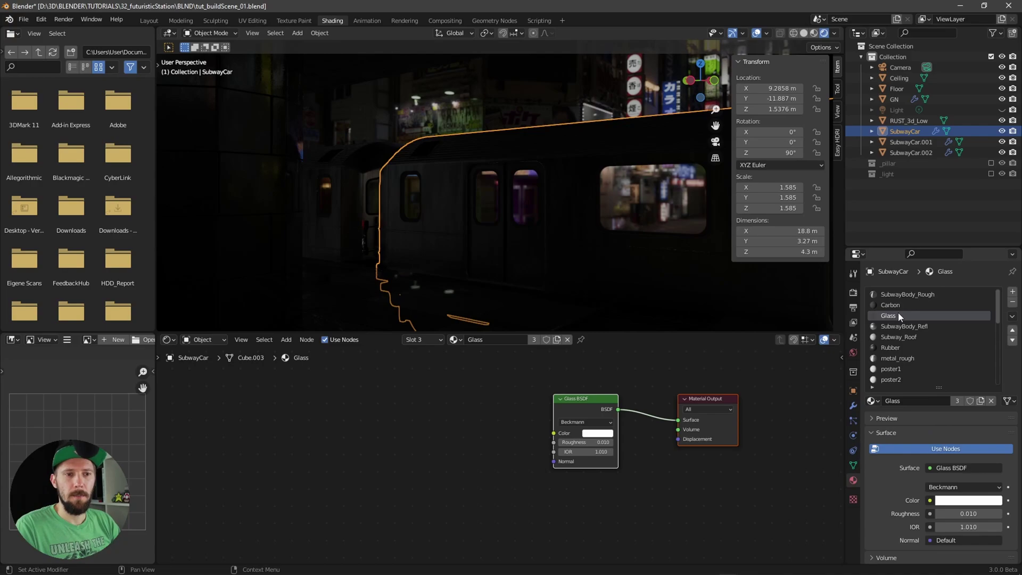
{"action": "scroll", "coordinate": [899, 481], "scroll_direction": "down", "scroll_amount": 6}
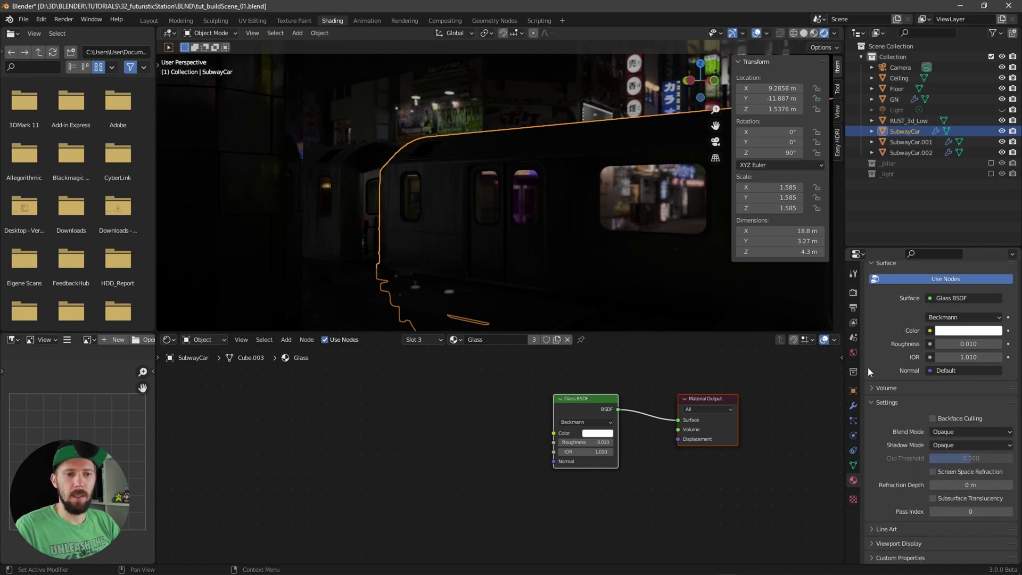
{"action": "left_click", "coordinate": [933, 472]}
{"action": "middle_click_drag", "start_coordinate": [626, 269], "coordinate": [564, 228]}
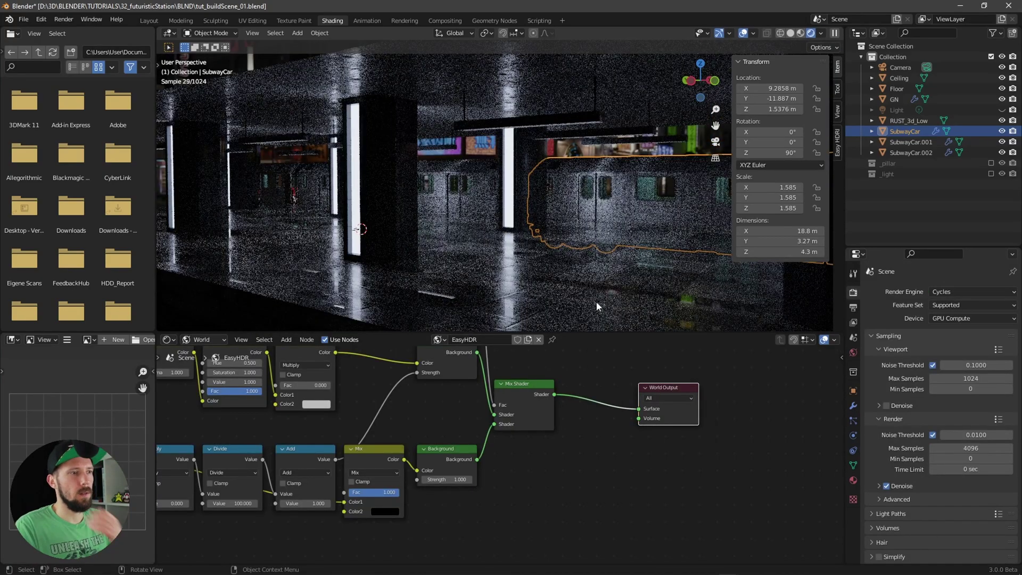